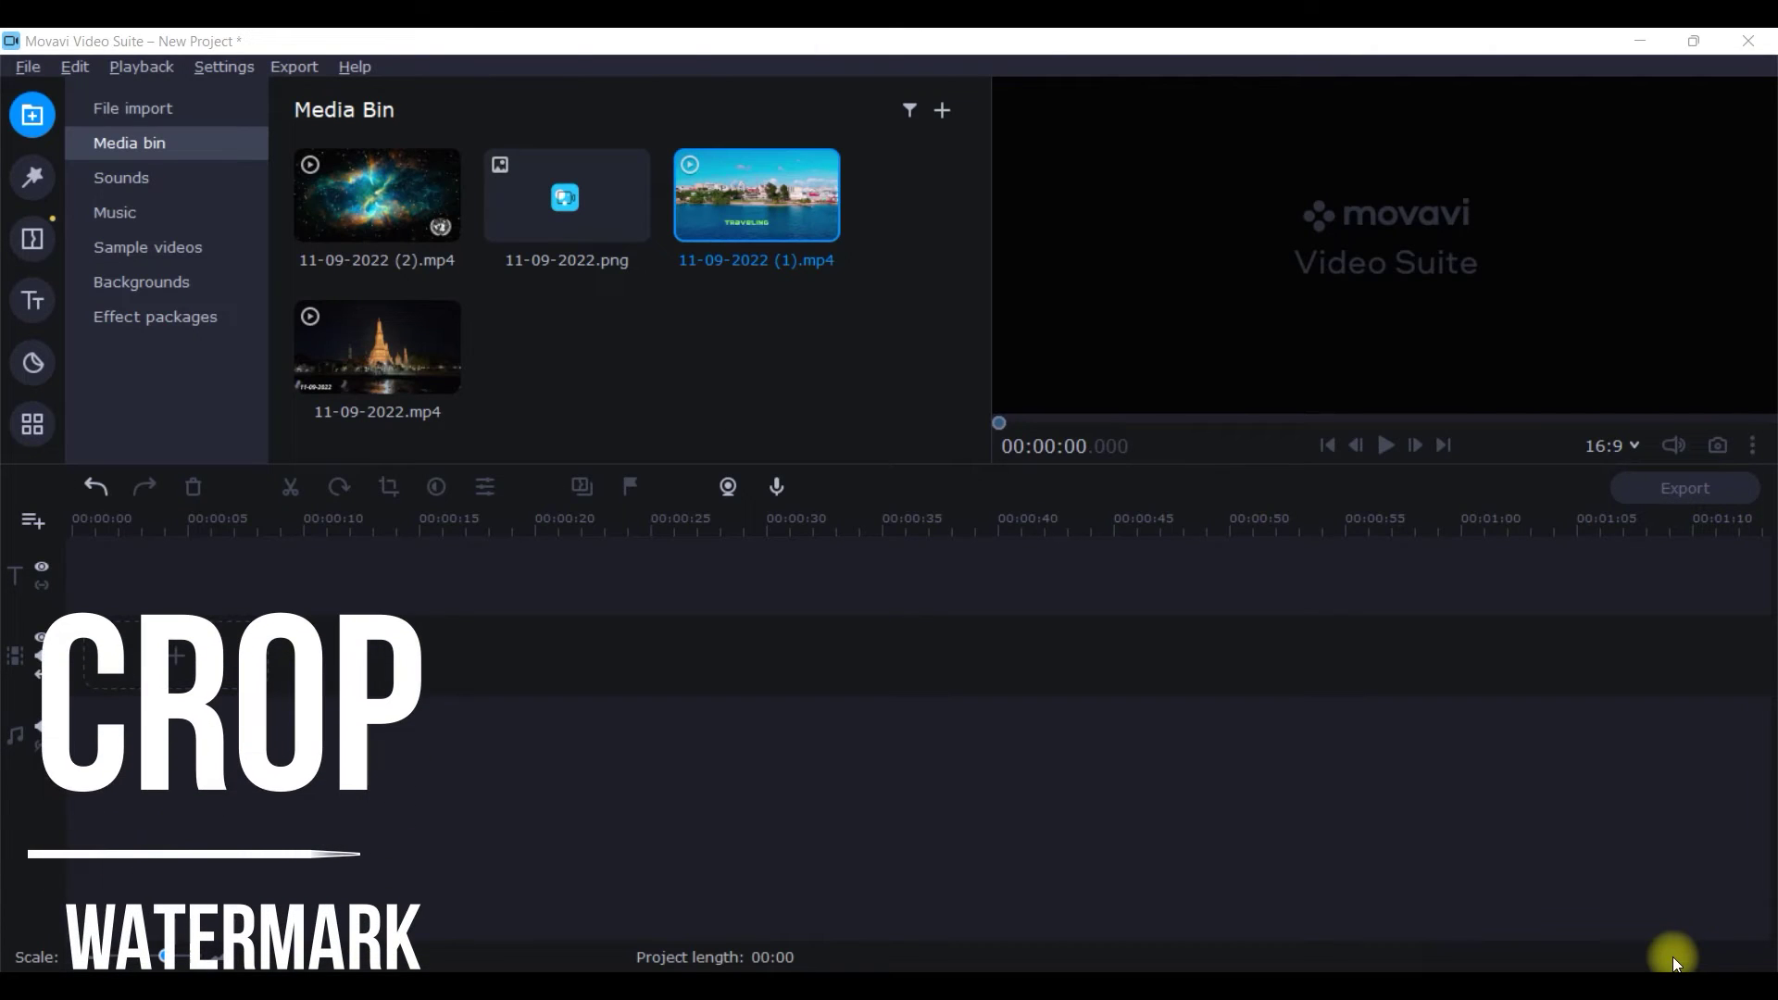
Step: Place 11-09-2022.mp4 on the timeline, delete its audio track, and select the clip
{"action": "left_click_drag", "start_coordinate": [387, 352], "coordinate": [67, 621]}
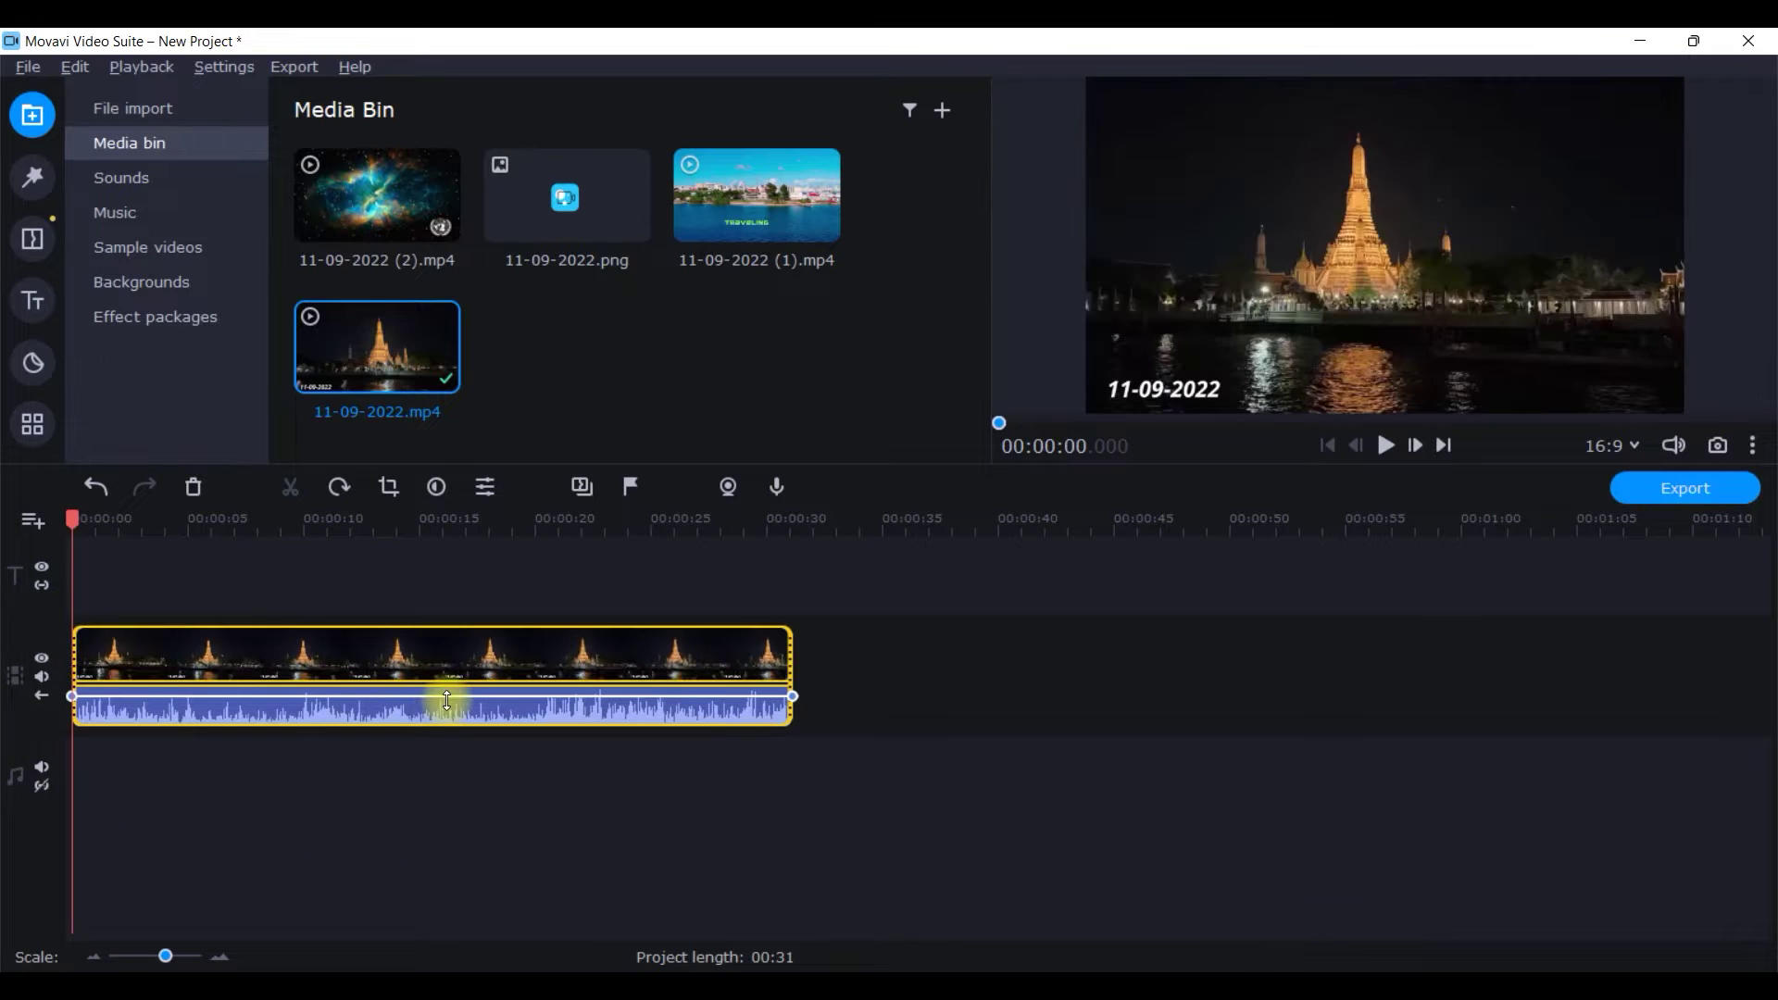
{"action": "left_click", "coordinate": [438, 703]}
{"action": "key", "text": "Delete"}
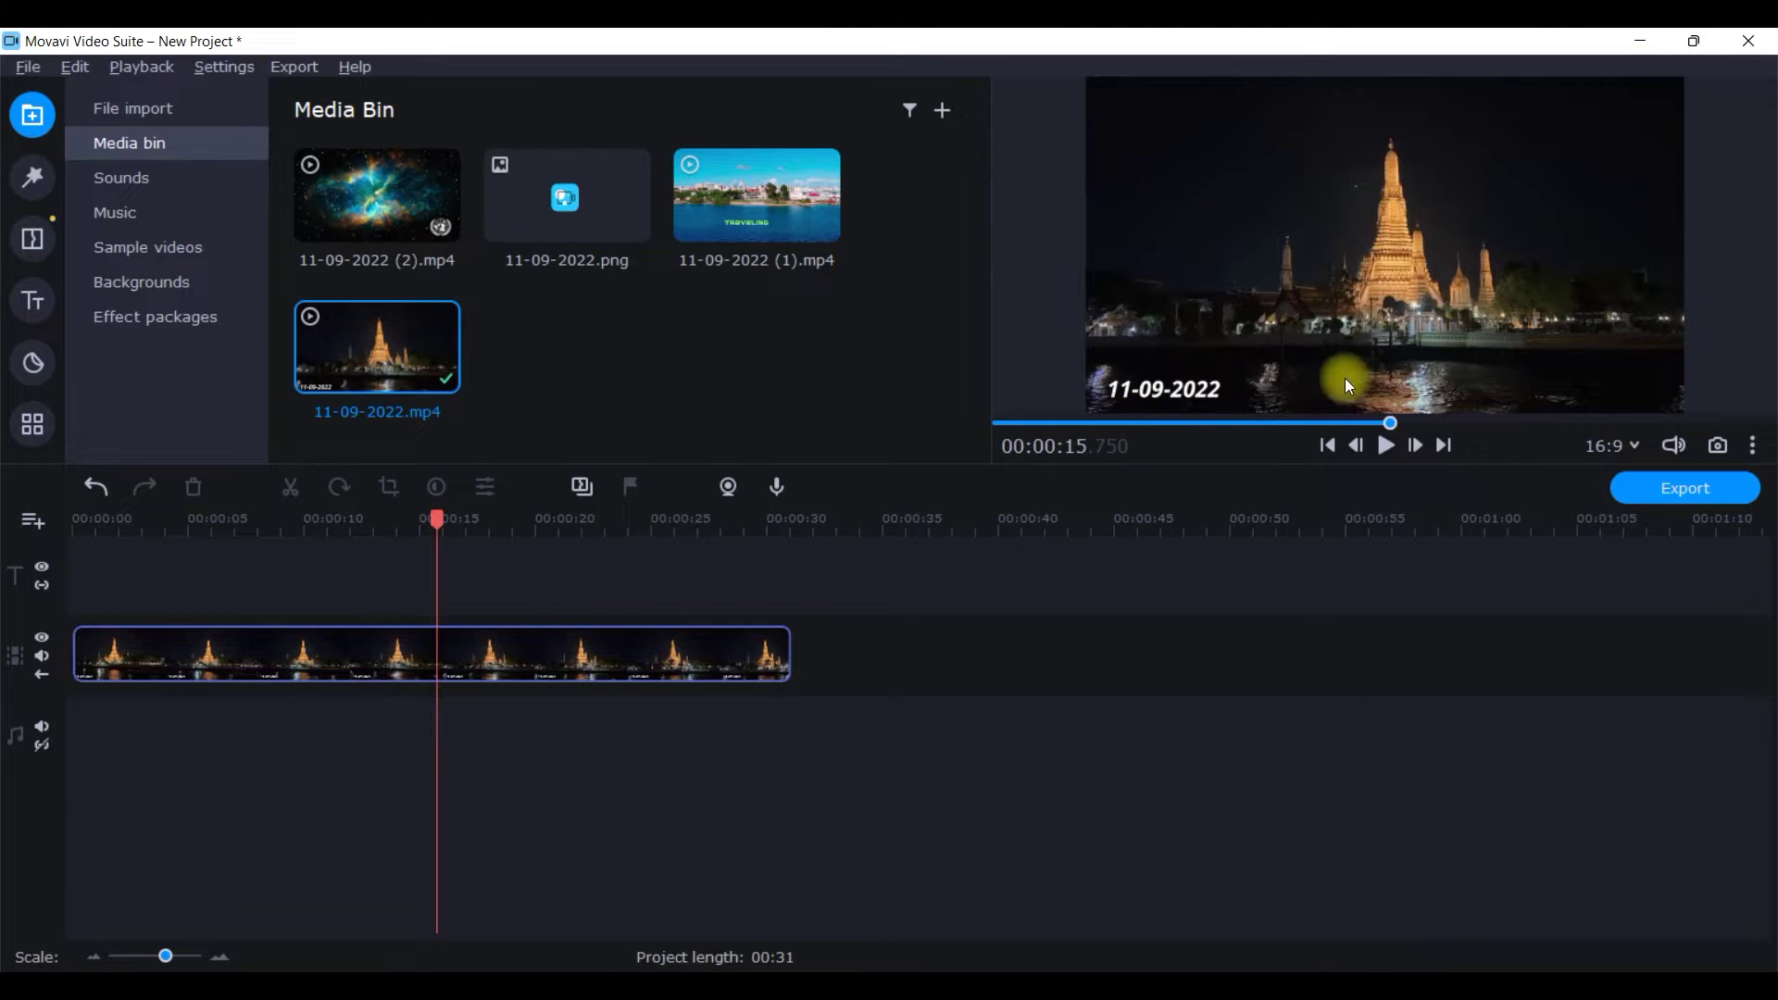
{"action": "left_click_drag", "start_coordinate": [1382, 422], "coordinate": [898, 424]}
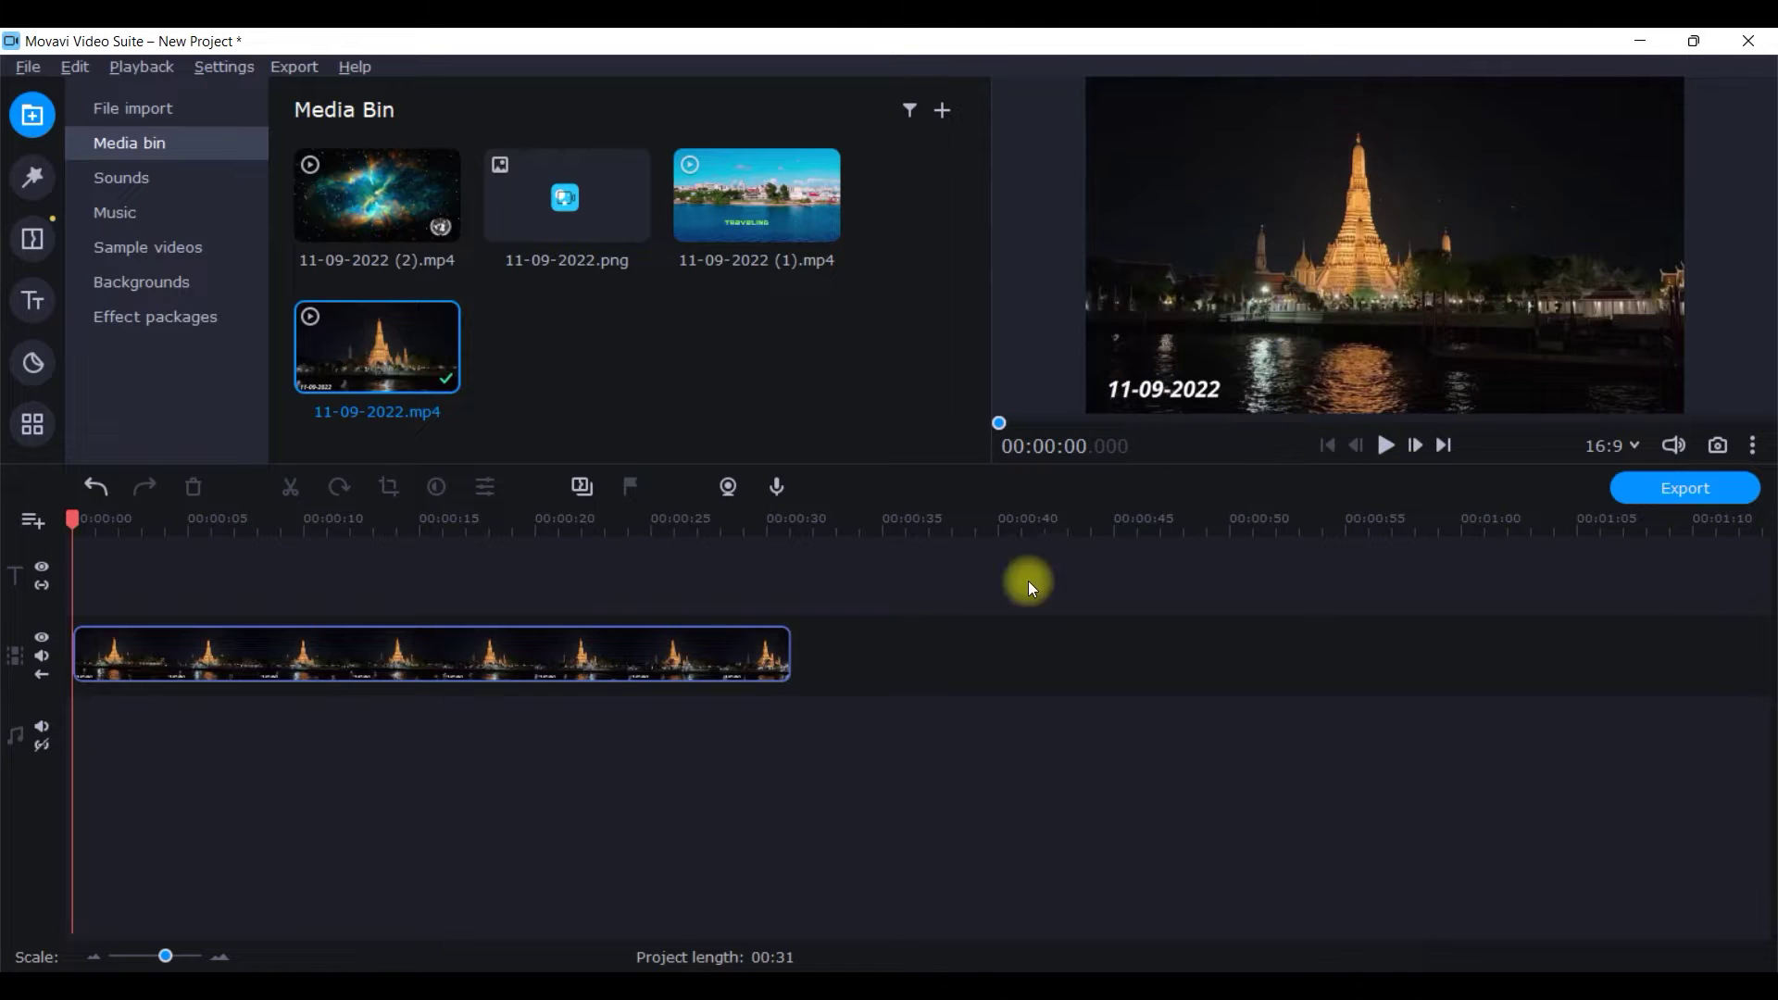
{"action": "left_click", "coordinate": [679, 648]}
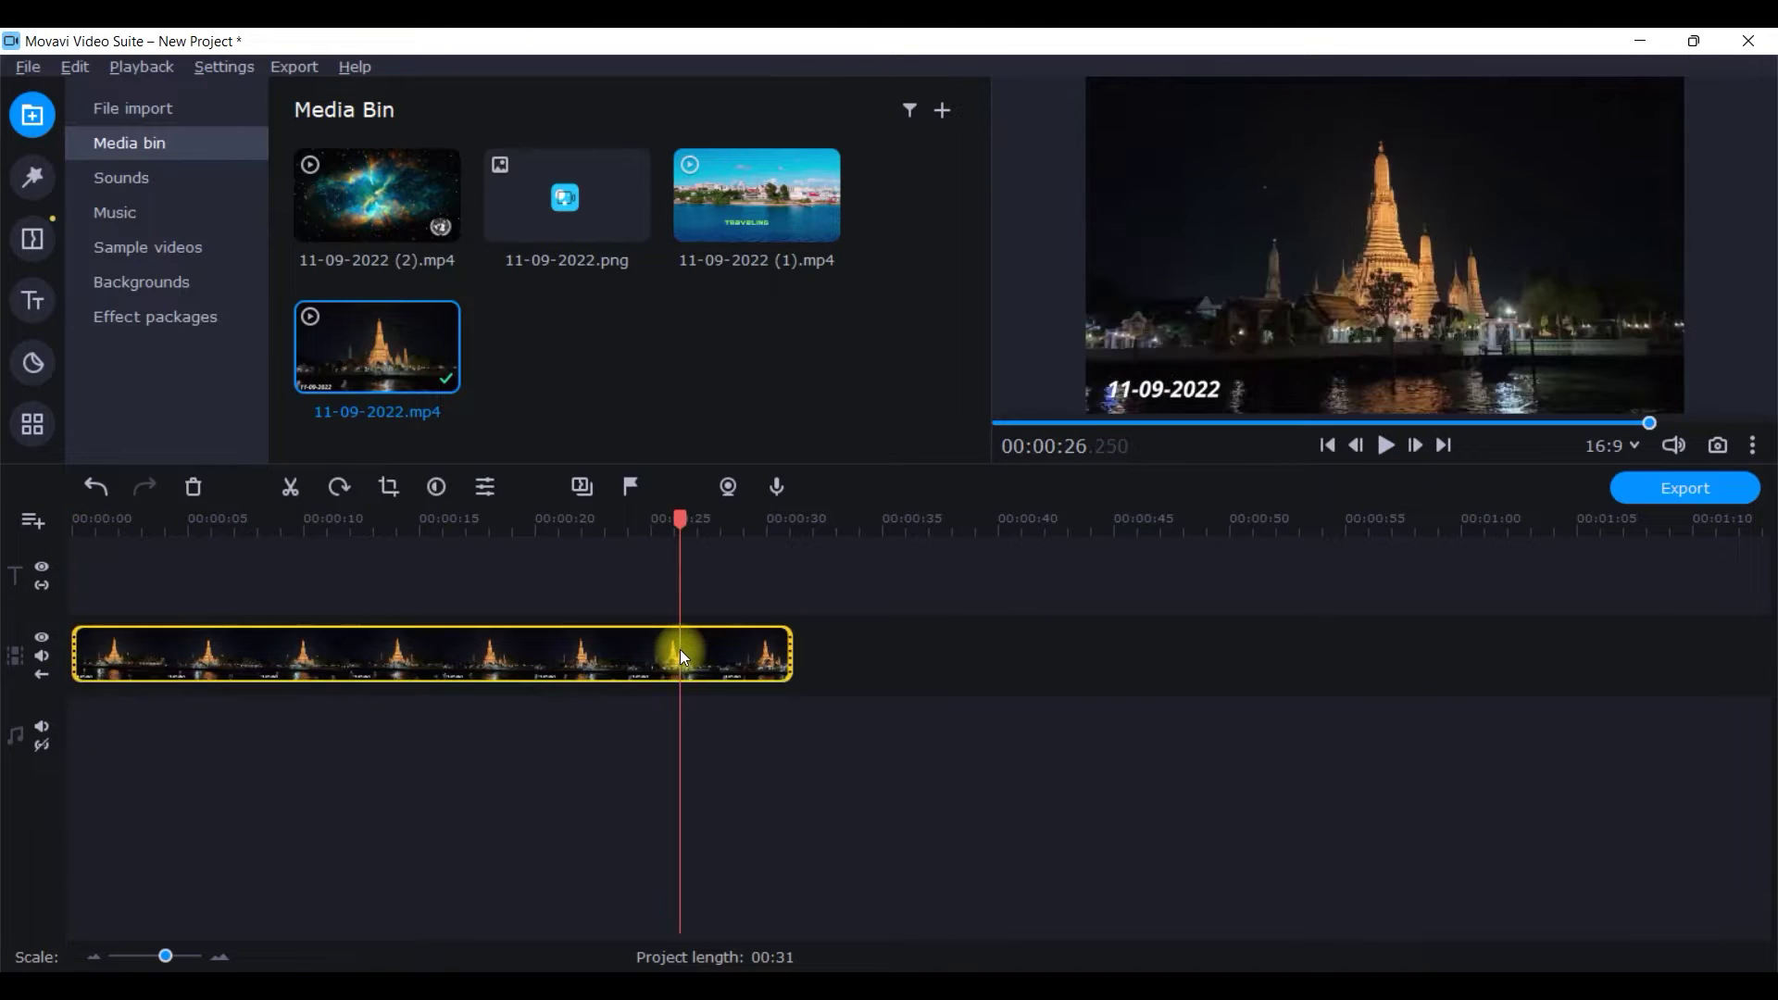
{"action": "left_click", "coordinate": [22, 429]}
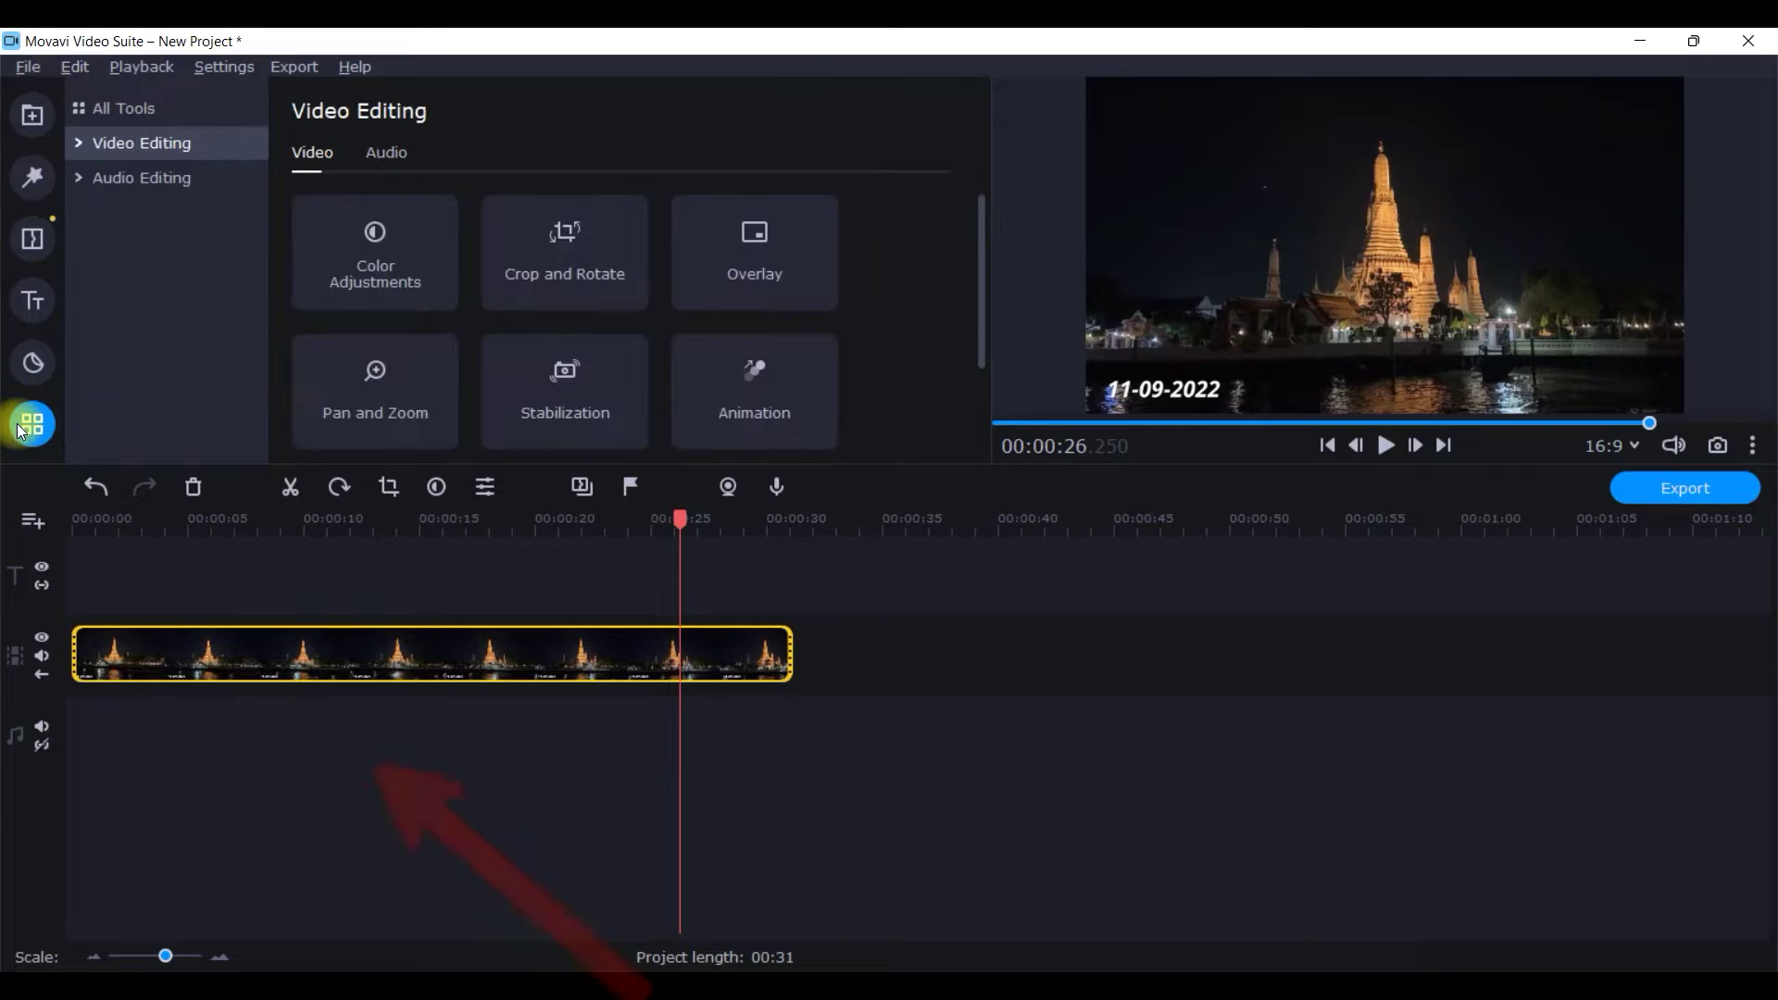
Step: Shrink the Crop and Rotate grid to cut out the 11-09-2022 date stamp, then apply
{"action": "left_click", "coordinate": [573, 263]}
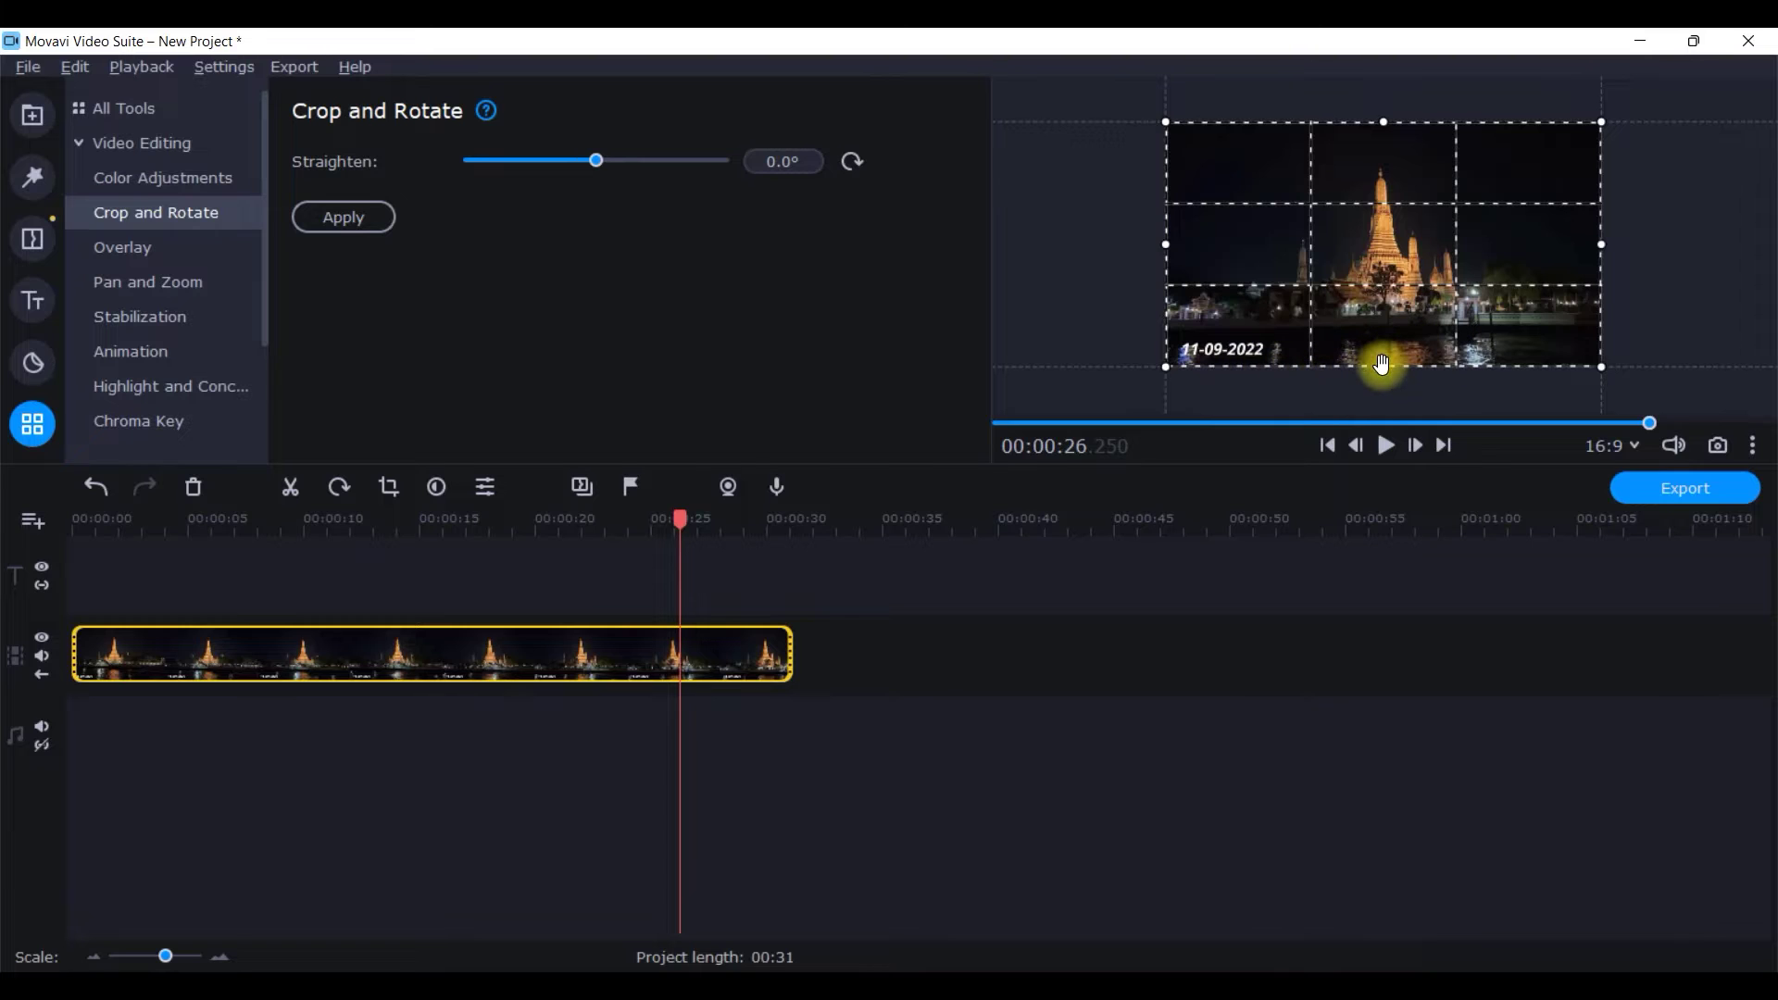
{"action": "left_click_drag", "start_coordinate": [1162, 365], "coordinate": [1191, 304]}
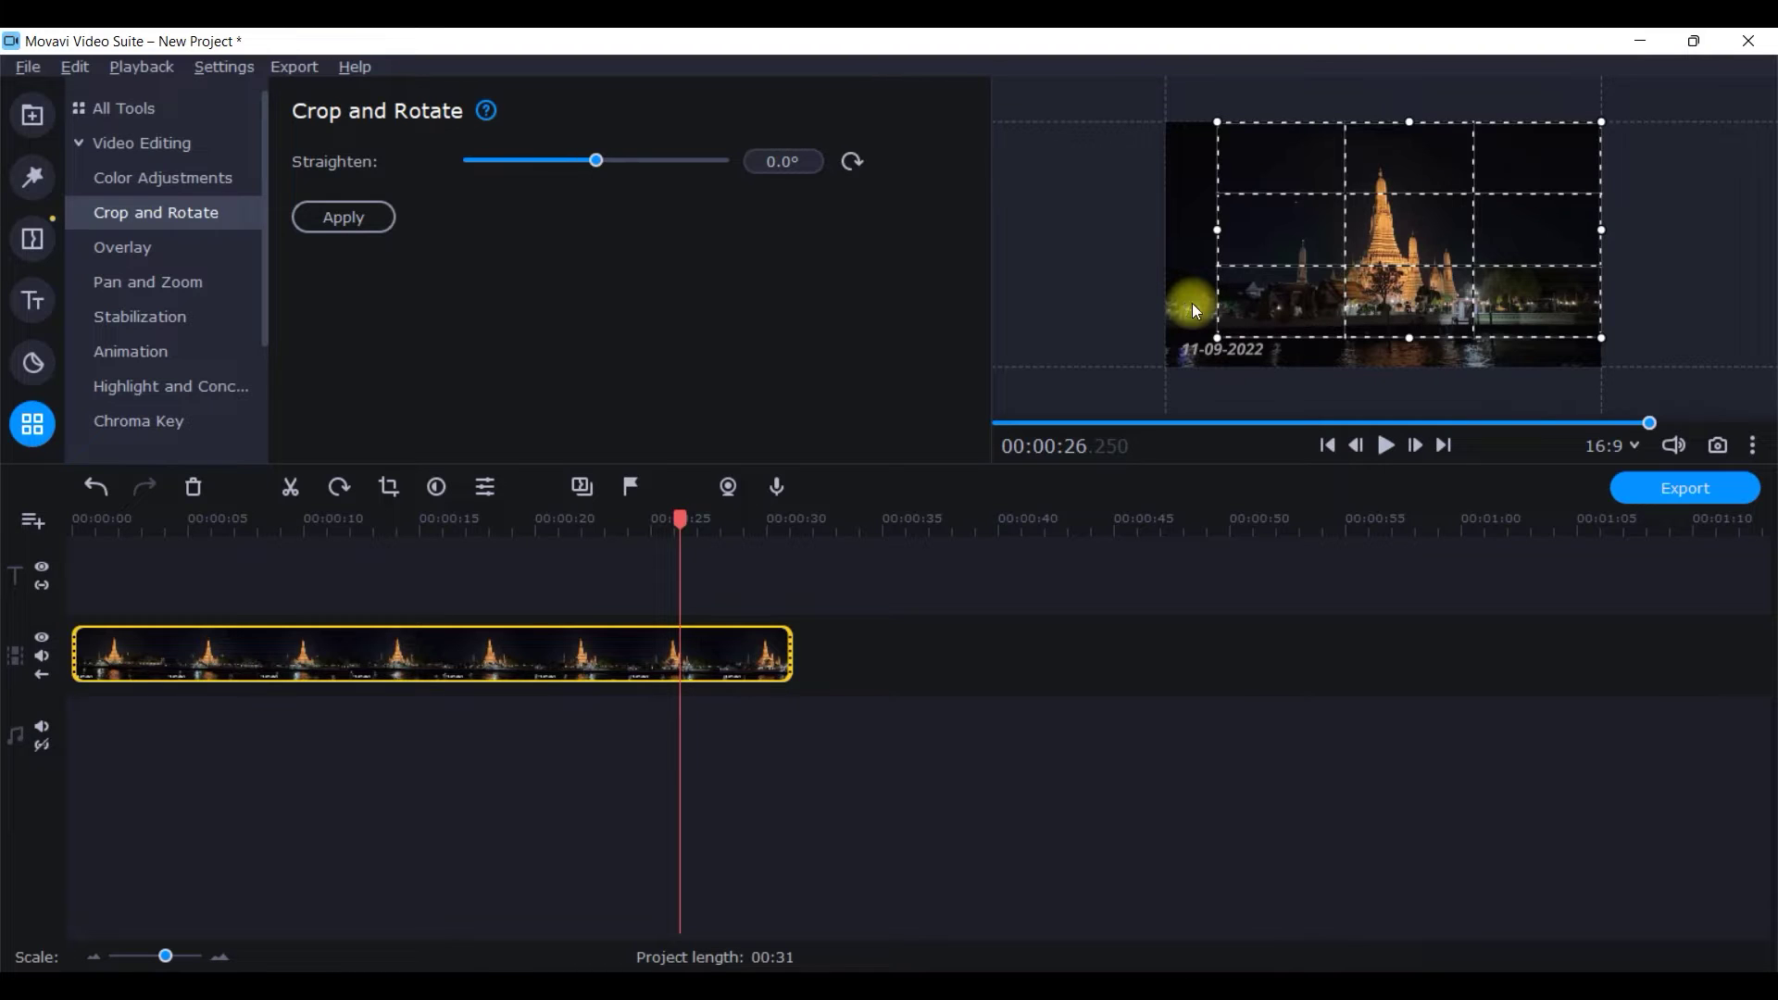
{"action": "left_click_drag", "start_coordinate": [1231, 338], "coordinate": [1365, 298]}
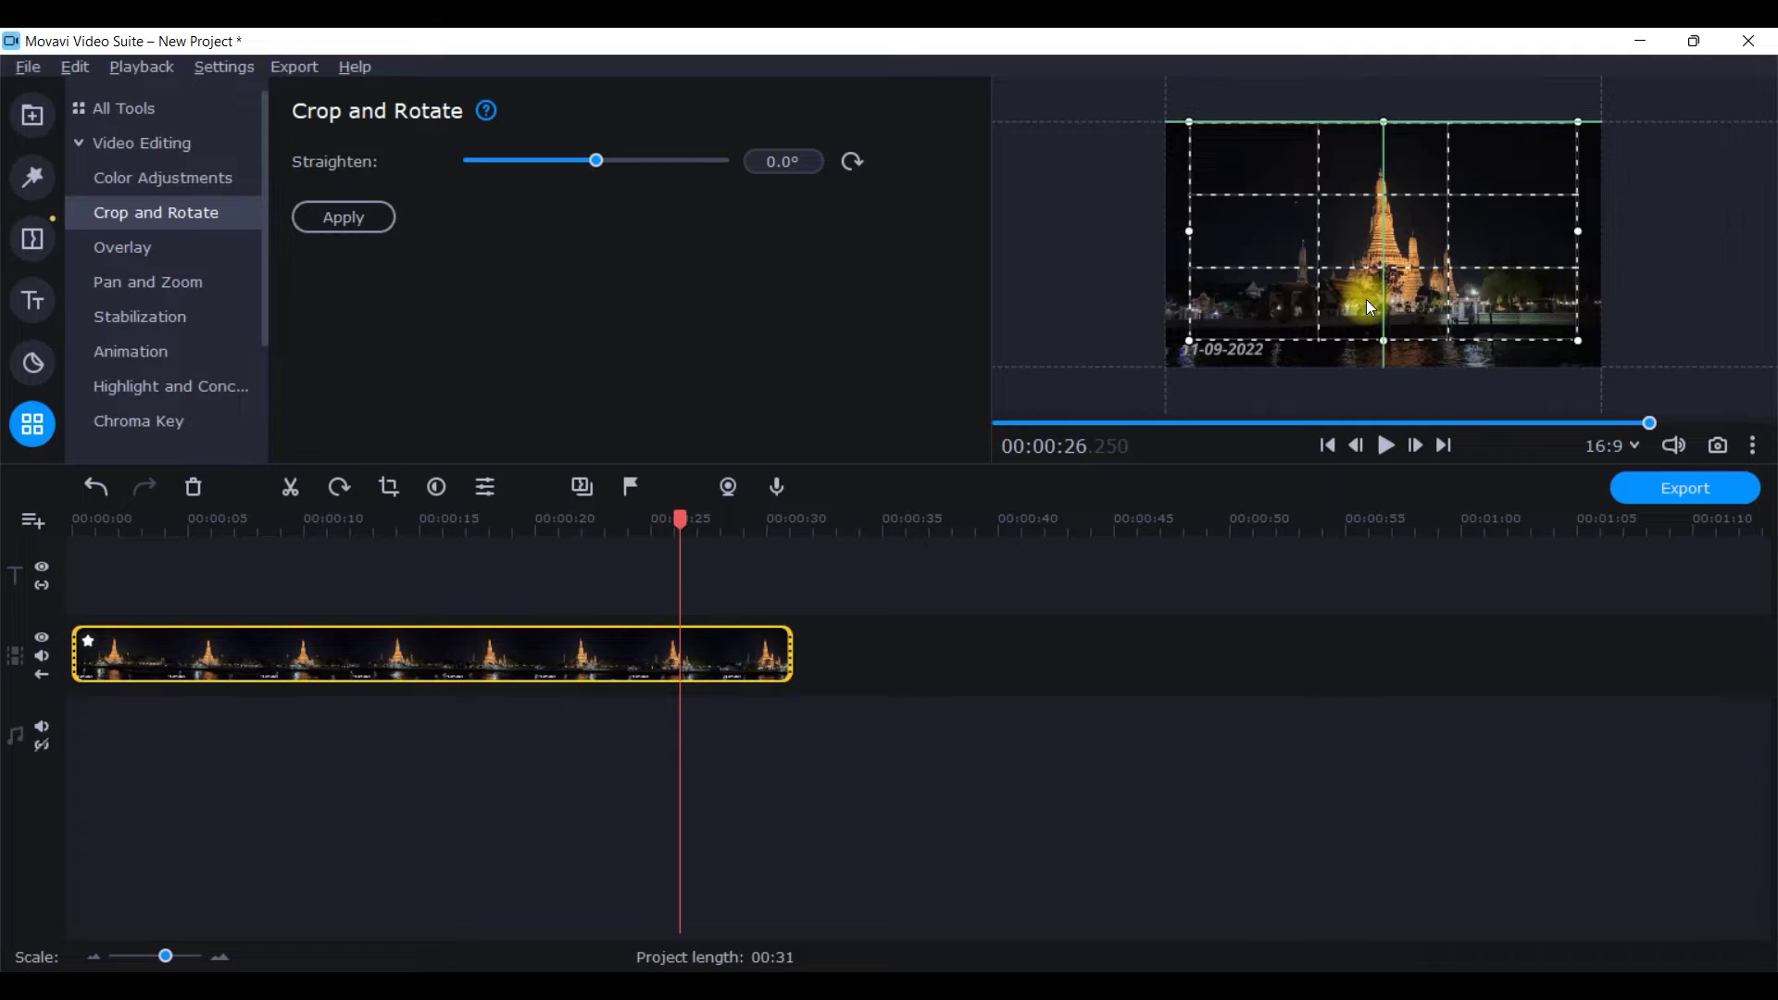
{"action": "left_click", "coordinate": [334, 219]}
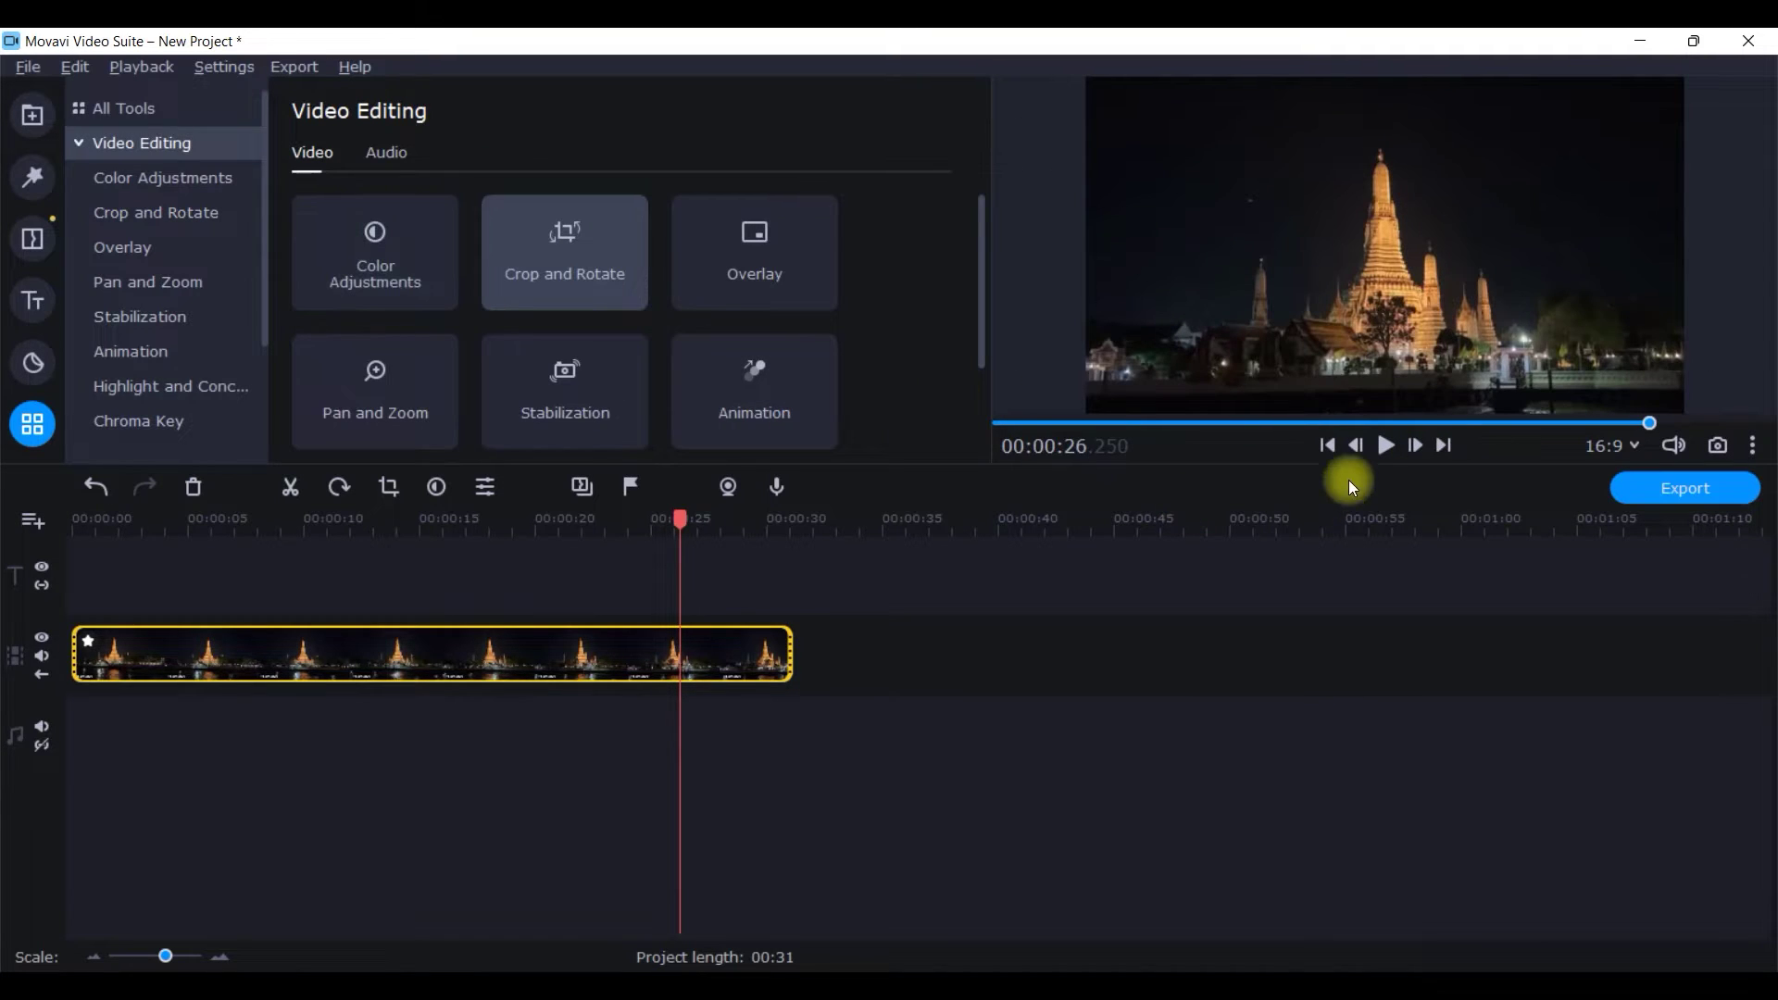
Step: Replay the cropped clip from the start, then add 11-09-2022 (1).mp4 after it
{"action": "key", "text": "Home"}
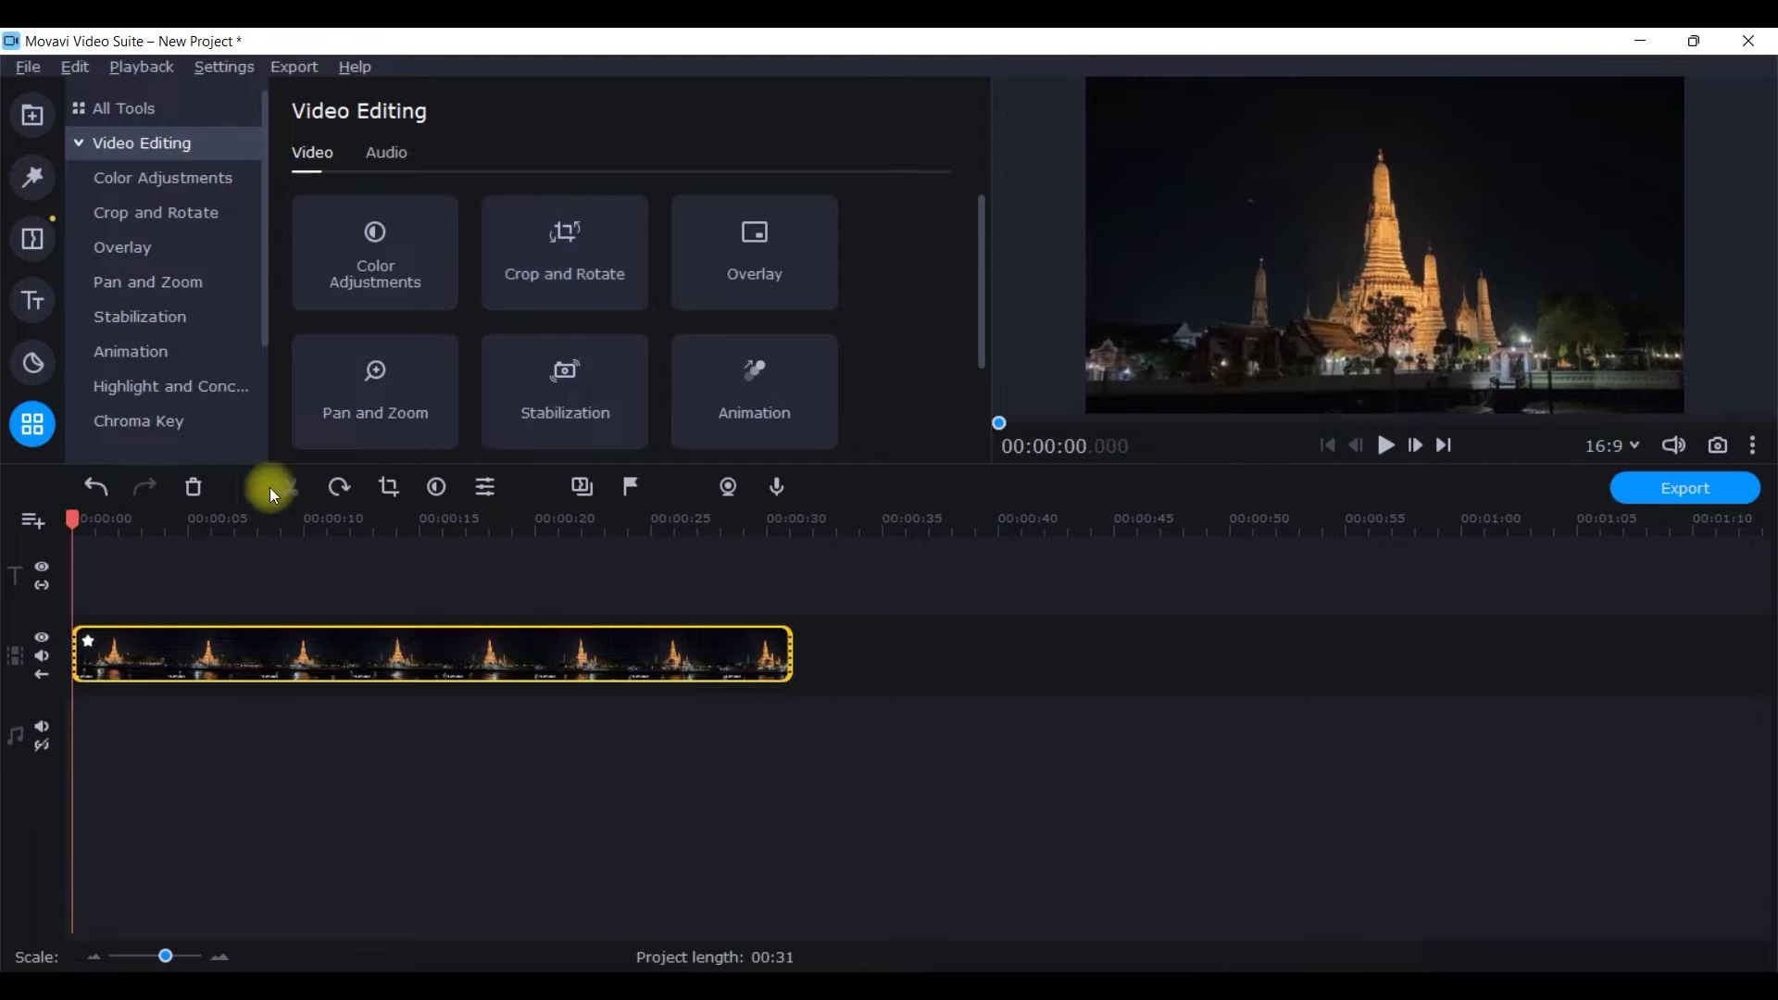
{"action": "left_click", "coordinate": [1394, 453]}
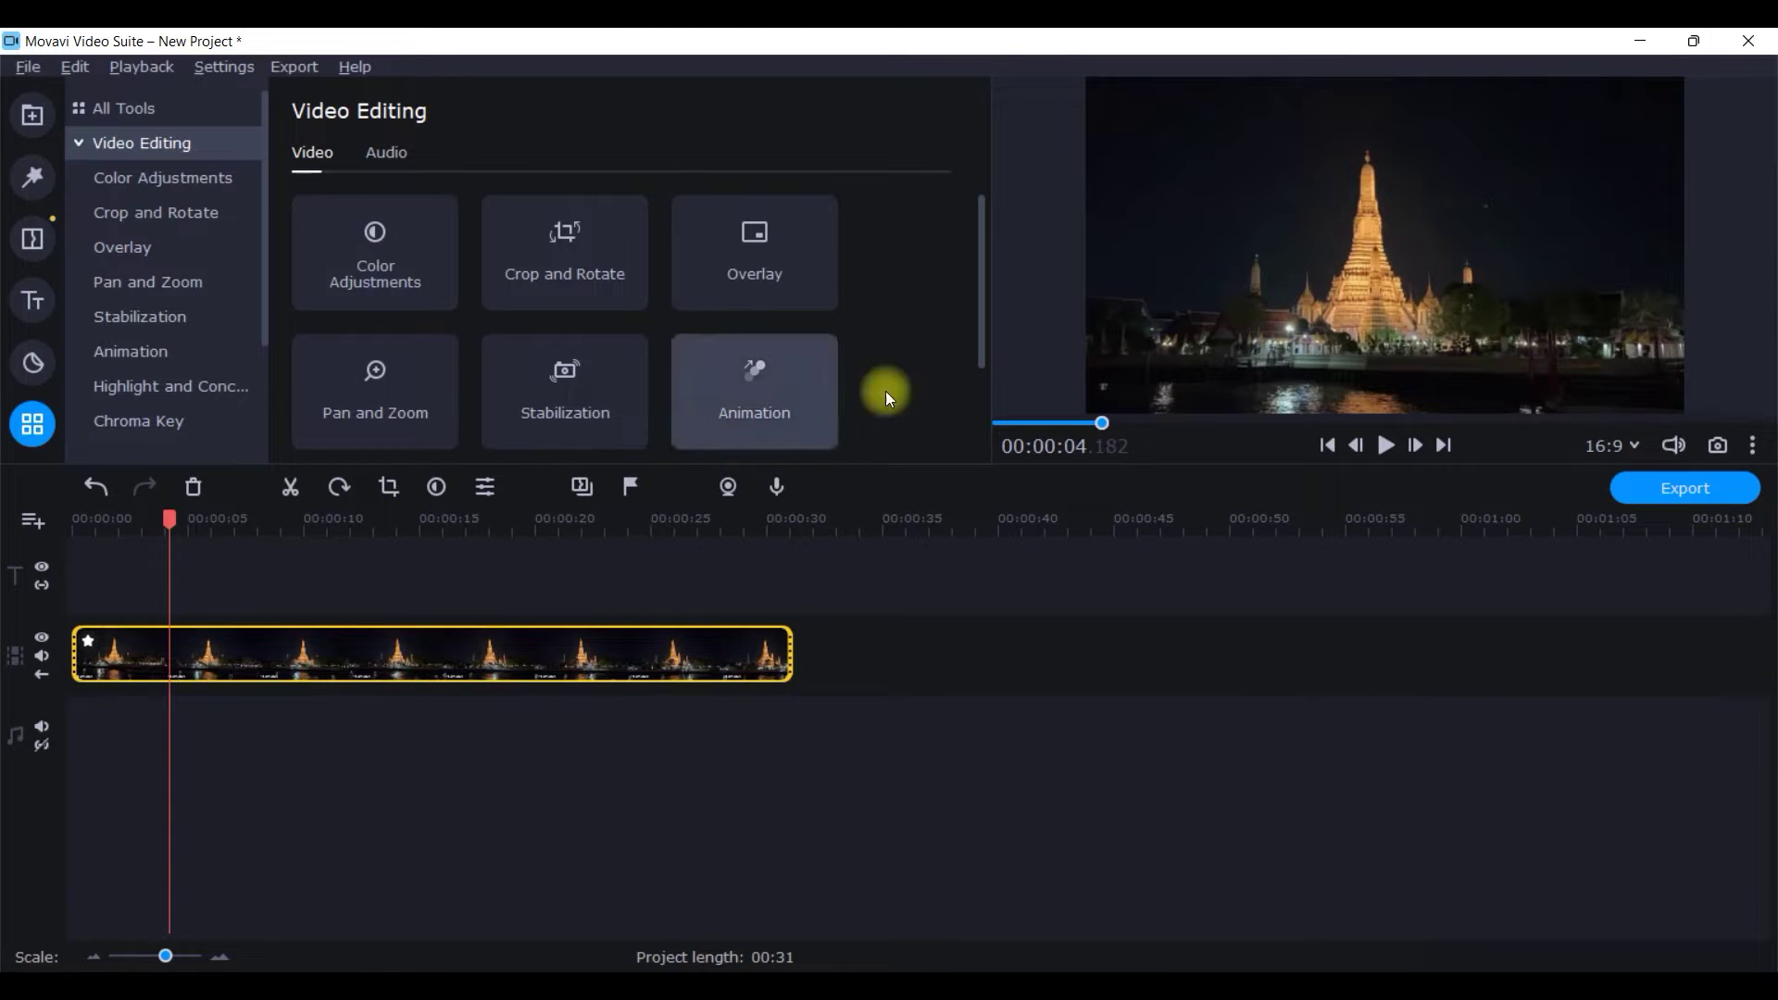
{"action": "left_click", "coordinate": [31, 114]}
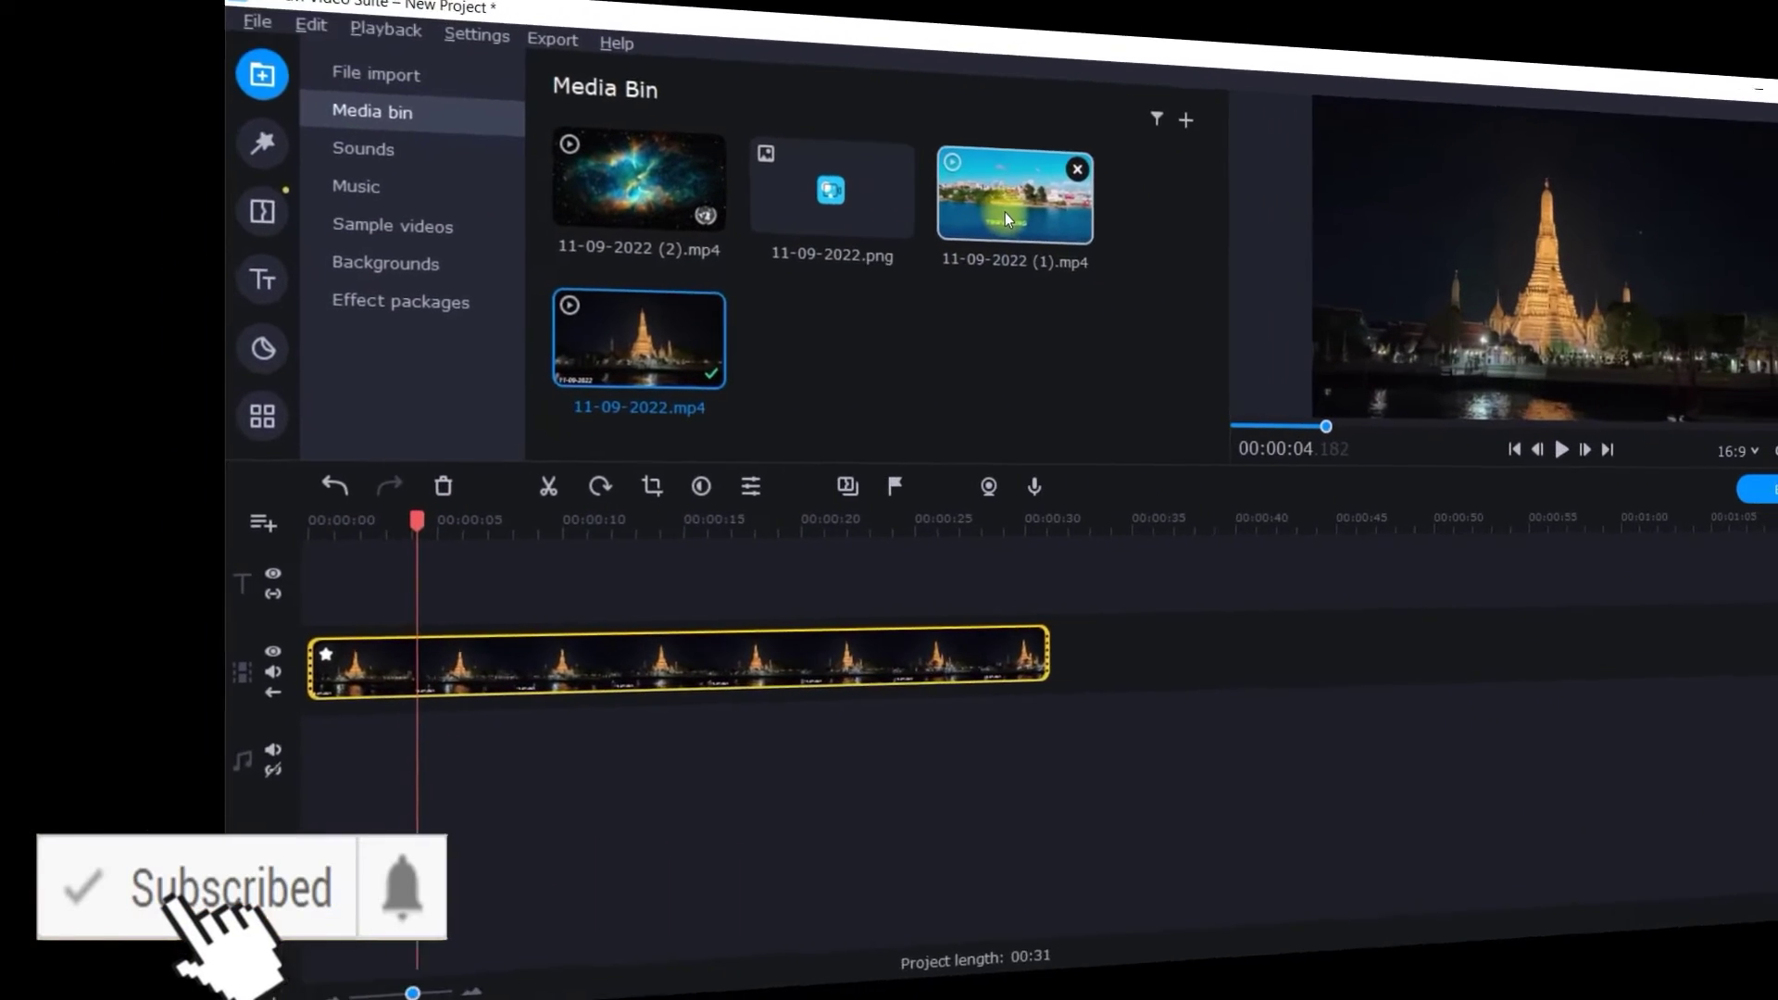
{"action": "mouse_move", "coordinate": [757, 202]}
{"action": "left_mouse_down"}
{"action": "mouse_move", "coordinate": [861, 497]}
{"action": "mouse_move", "coordinate": [787, 619]}
{"action": "left_mouse_up"}
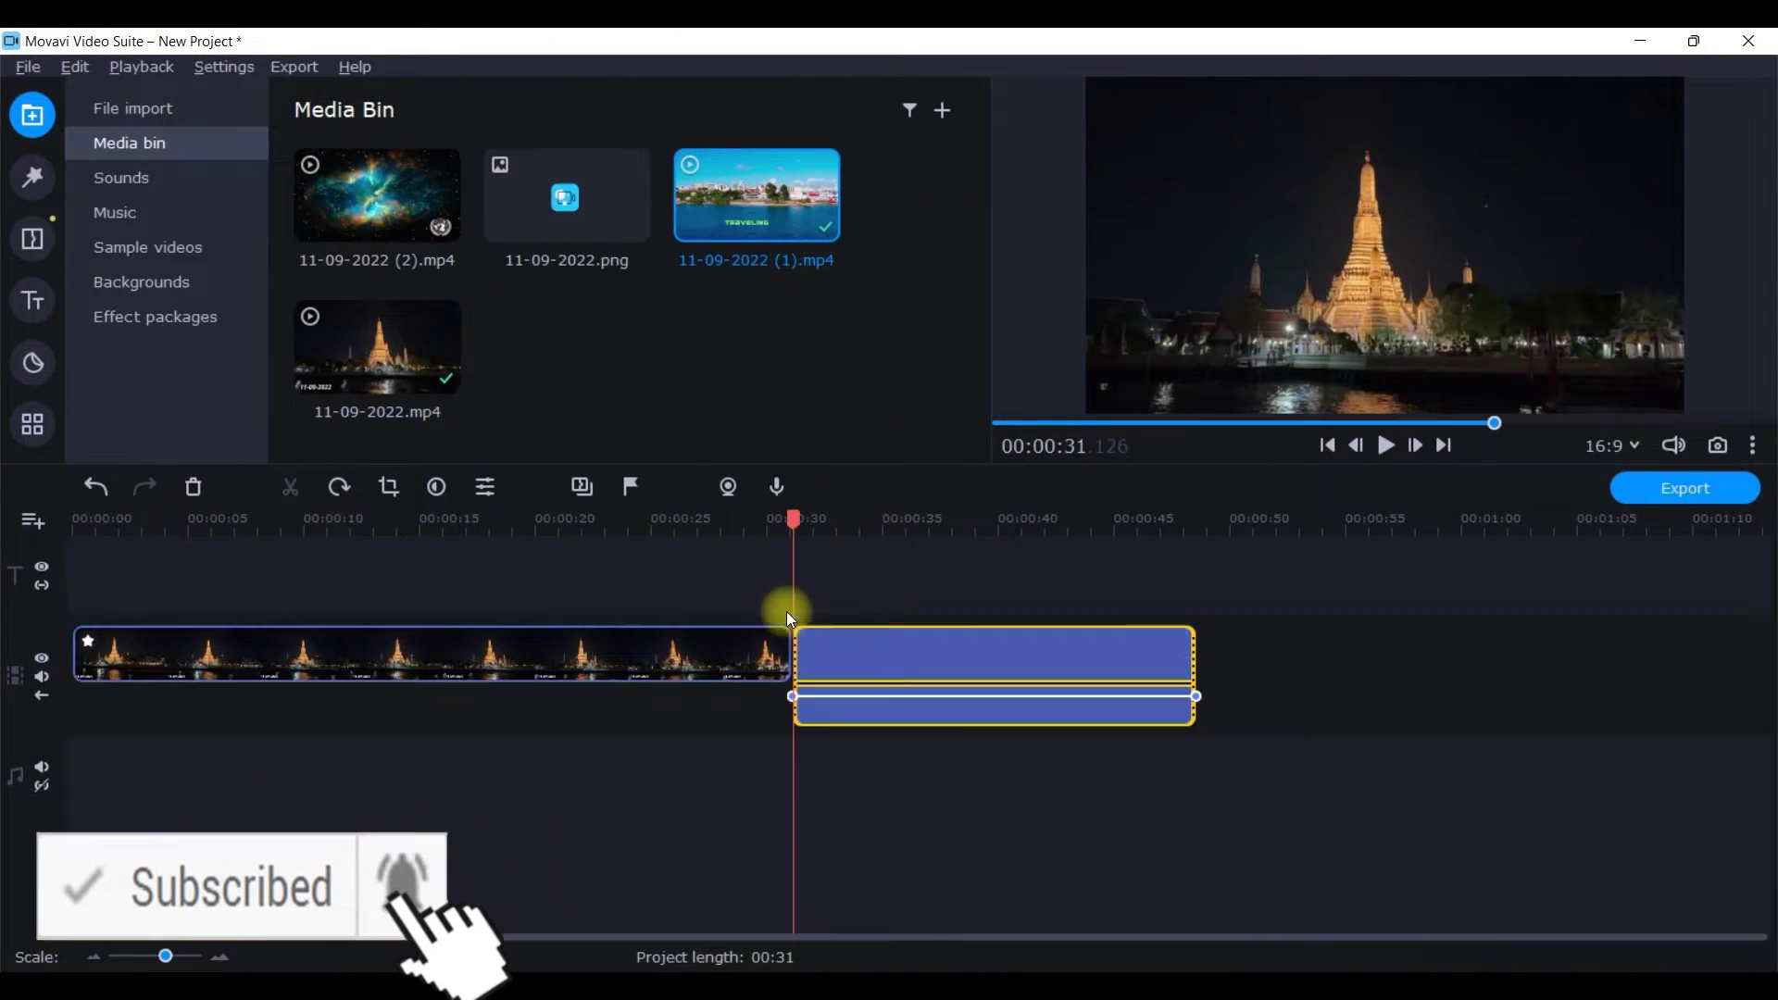
Step: Select the Traveling clip and scrub the playhead a few seconds into it
{"action": "left_click", "coordinate": [886, 708]}
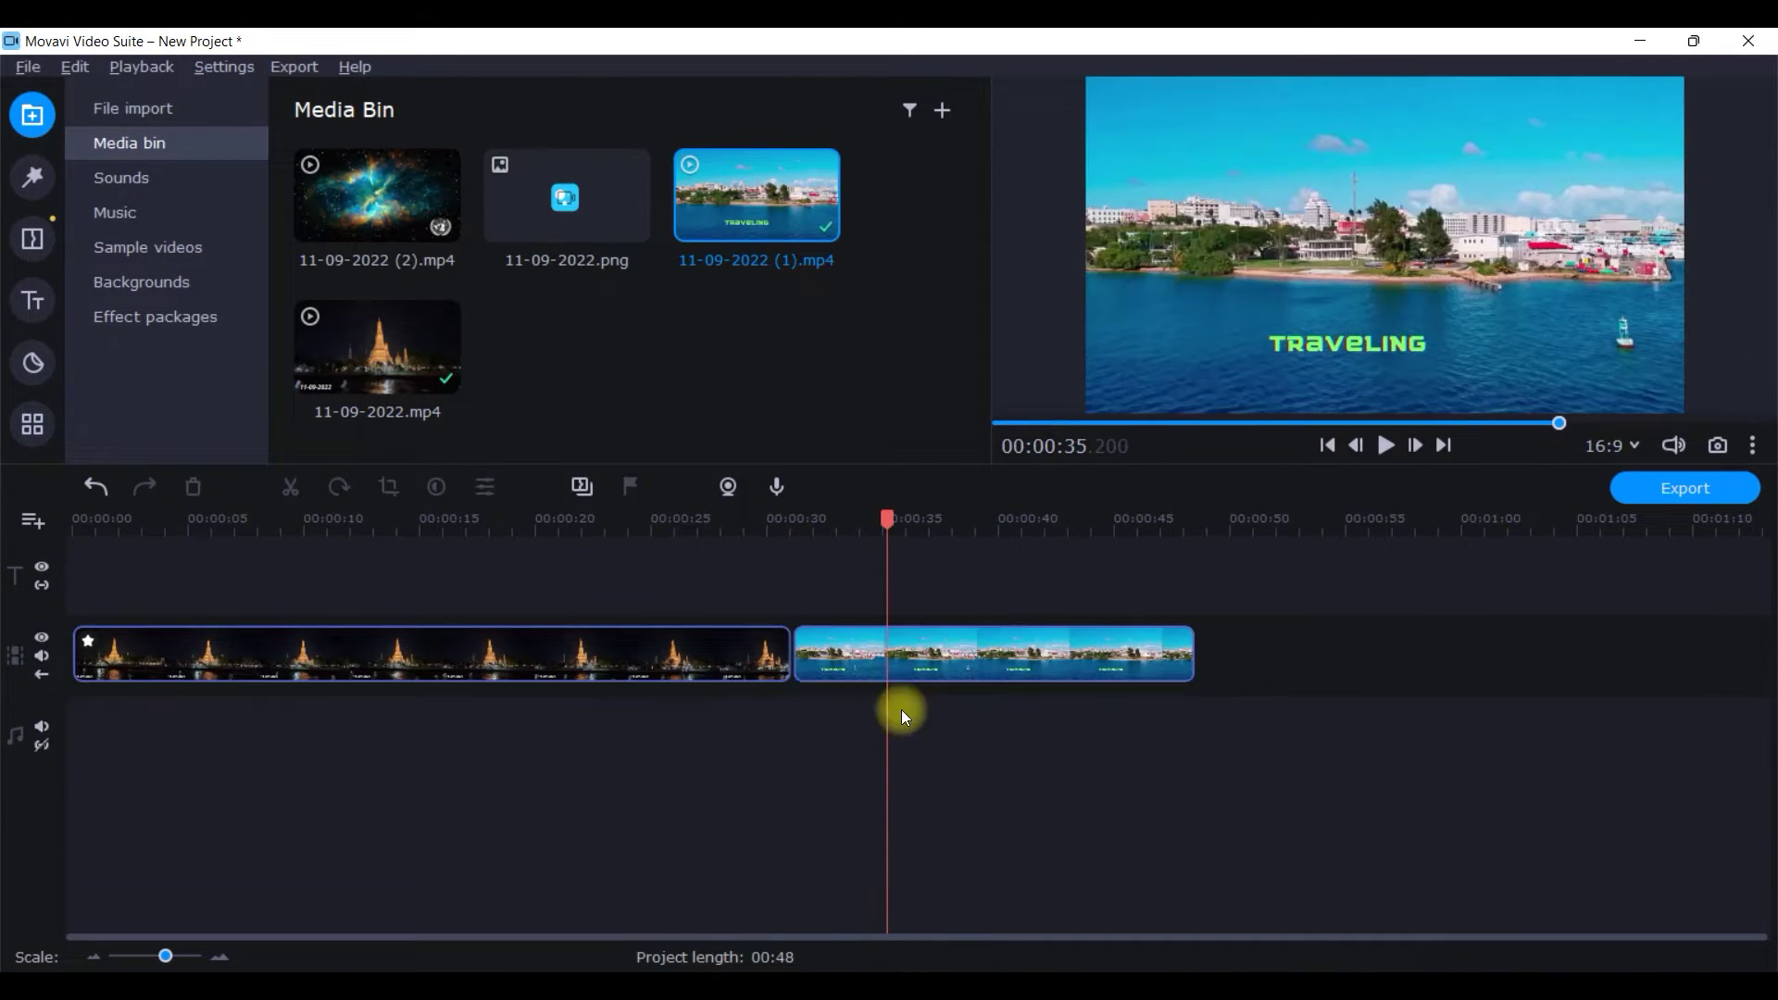
{"action": "left_click", "coordinate": [961, 651]}
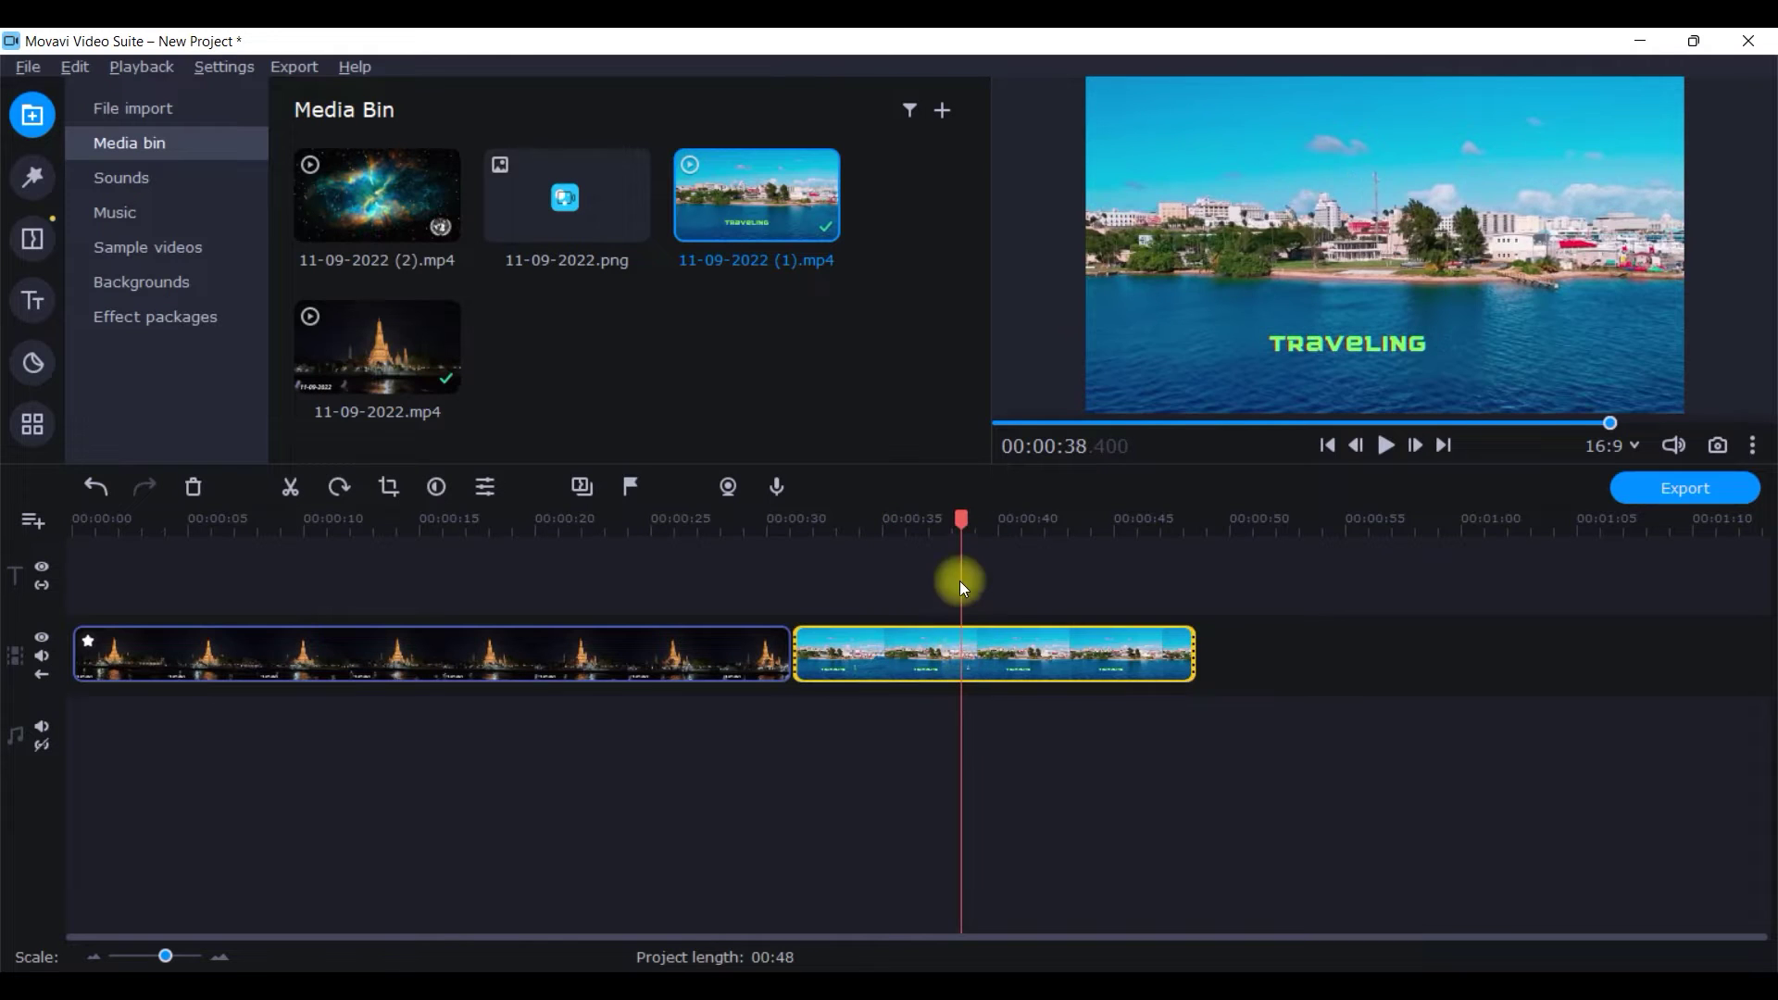
{"action": "left_click_drag", "start_coordinate": [960, 530], "coordinate": [797, 539]}
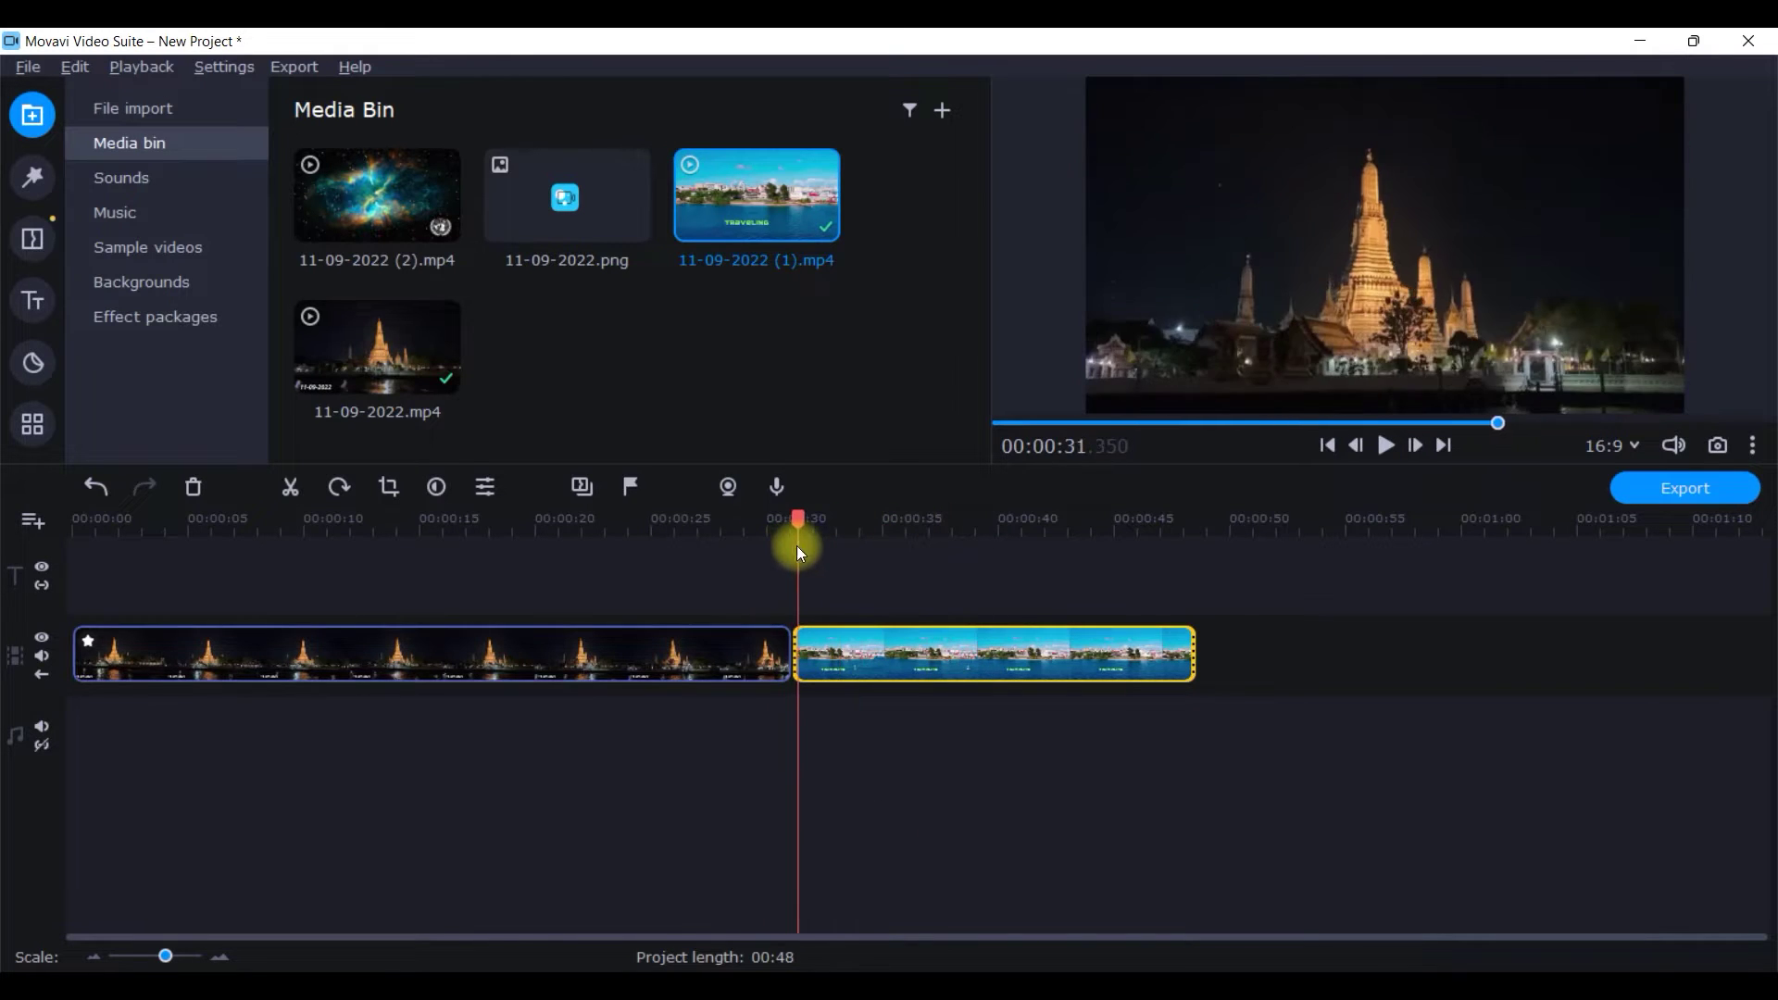
{"action": "left_click", "coordinate": [868, 648]}
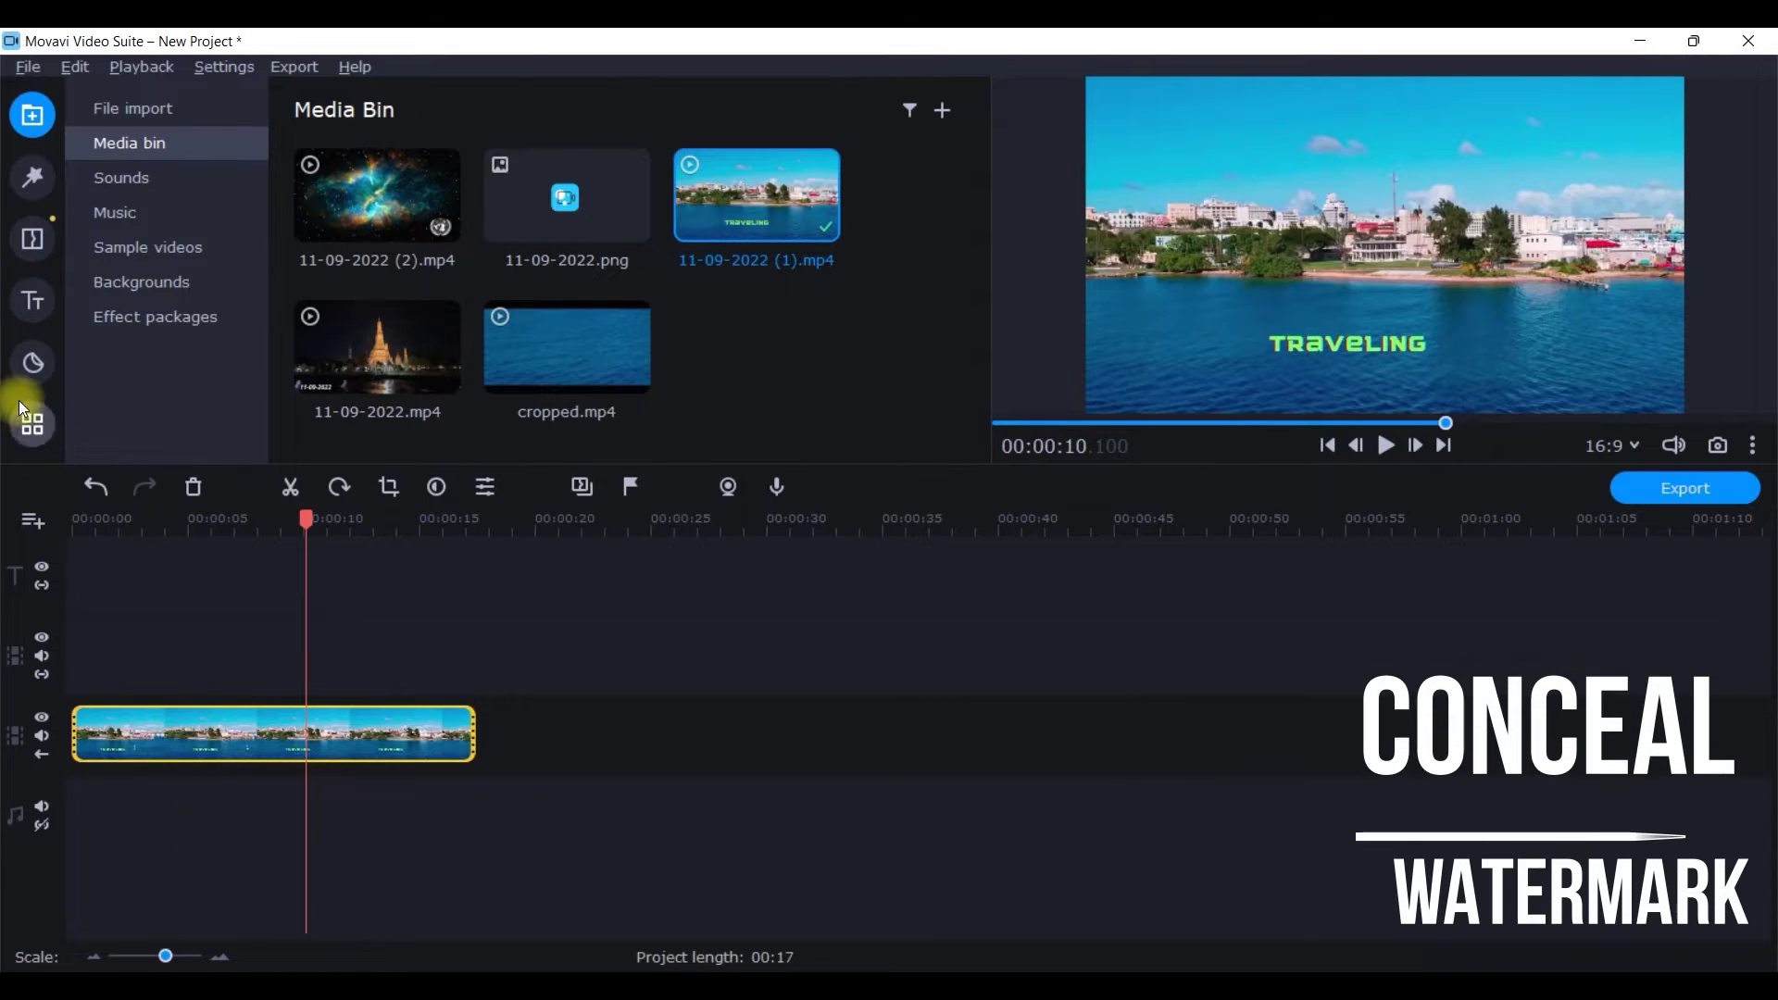
Step: Drag the Rectangle shape from the Shapes stickers onto the top timeline track
{"action": "left_click", "coordinate": [45, 362]}
{"action": "scroll", "coordinate": [105, 293], "scroll_direction": "down", "scroll_amount": 3}
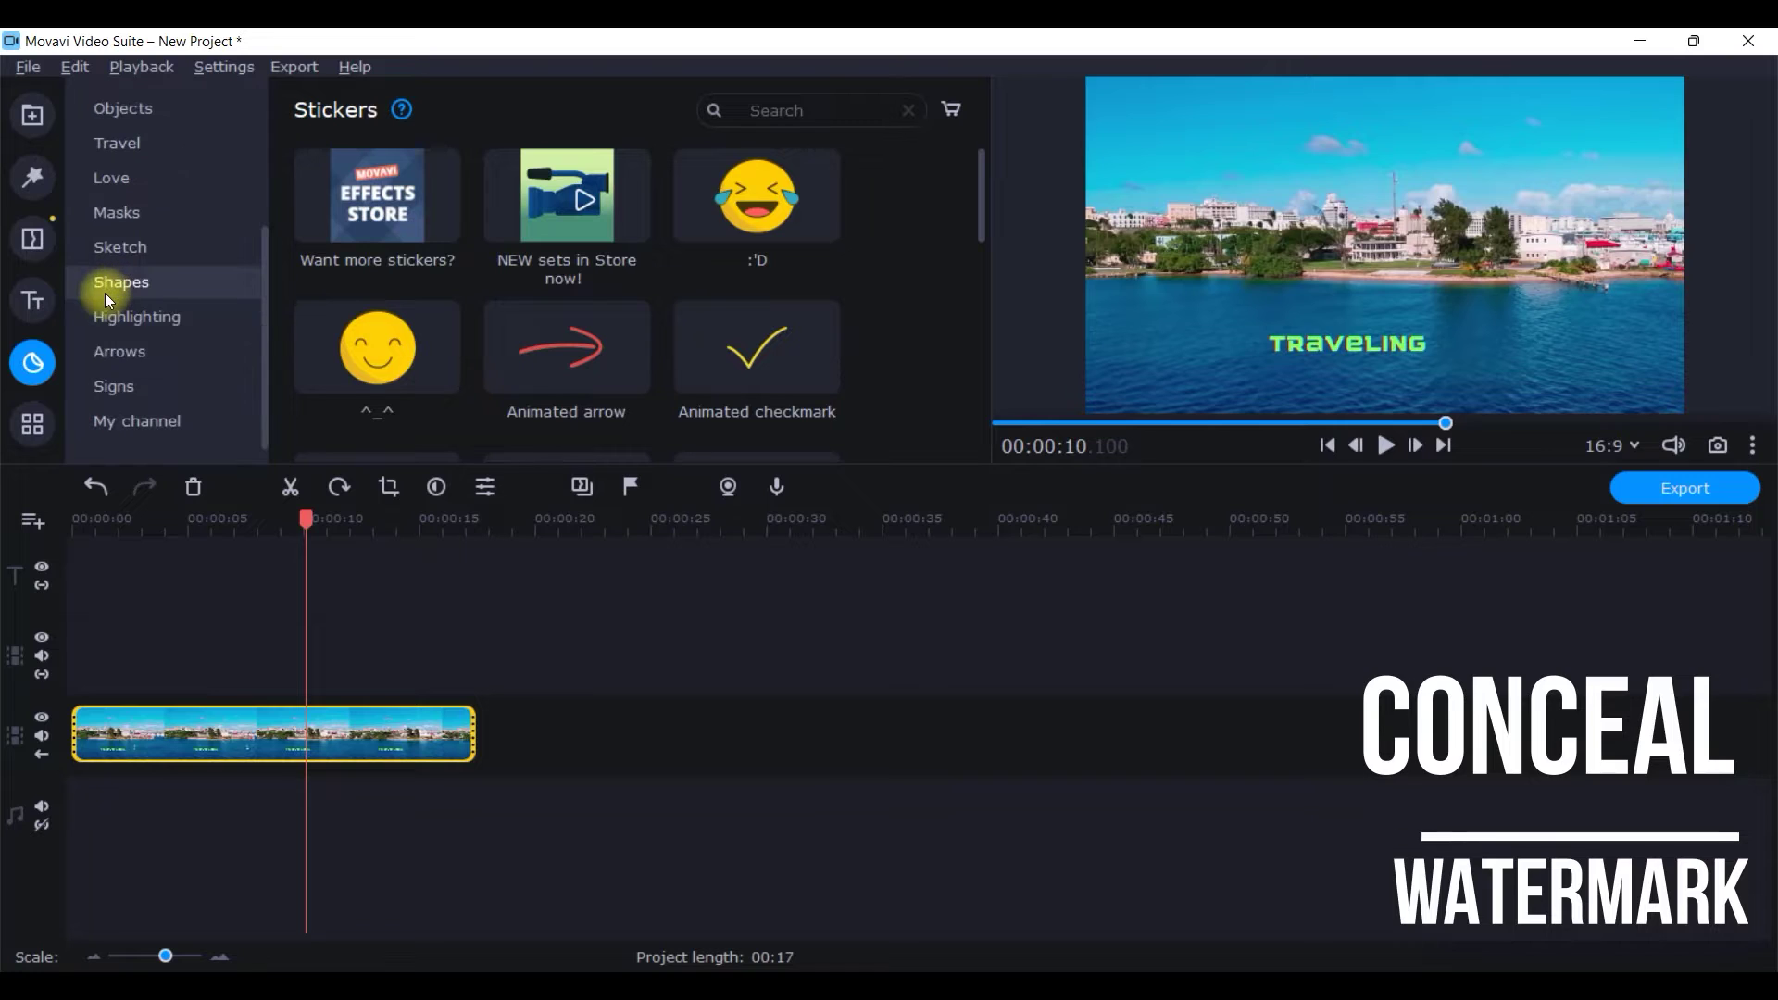
{"action": "left_click", "coordinate": [104, 283]}
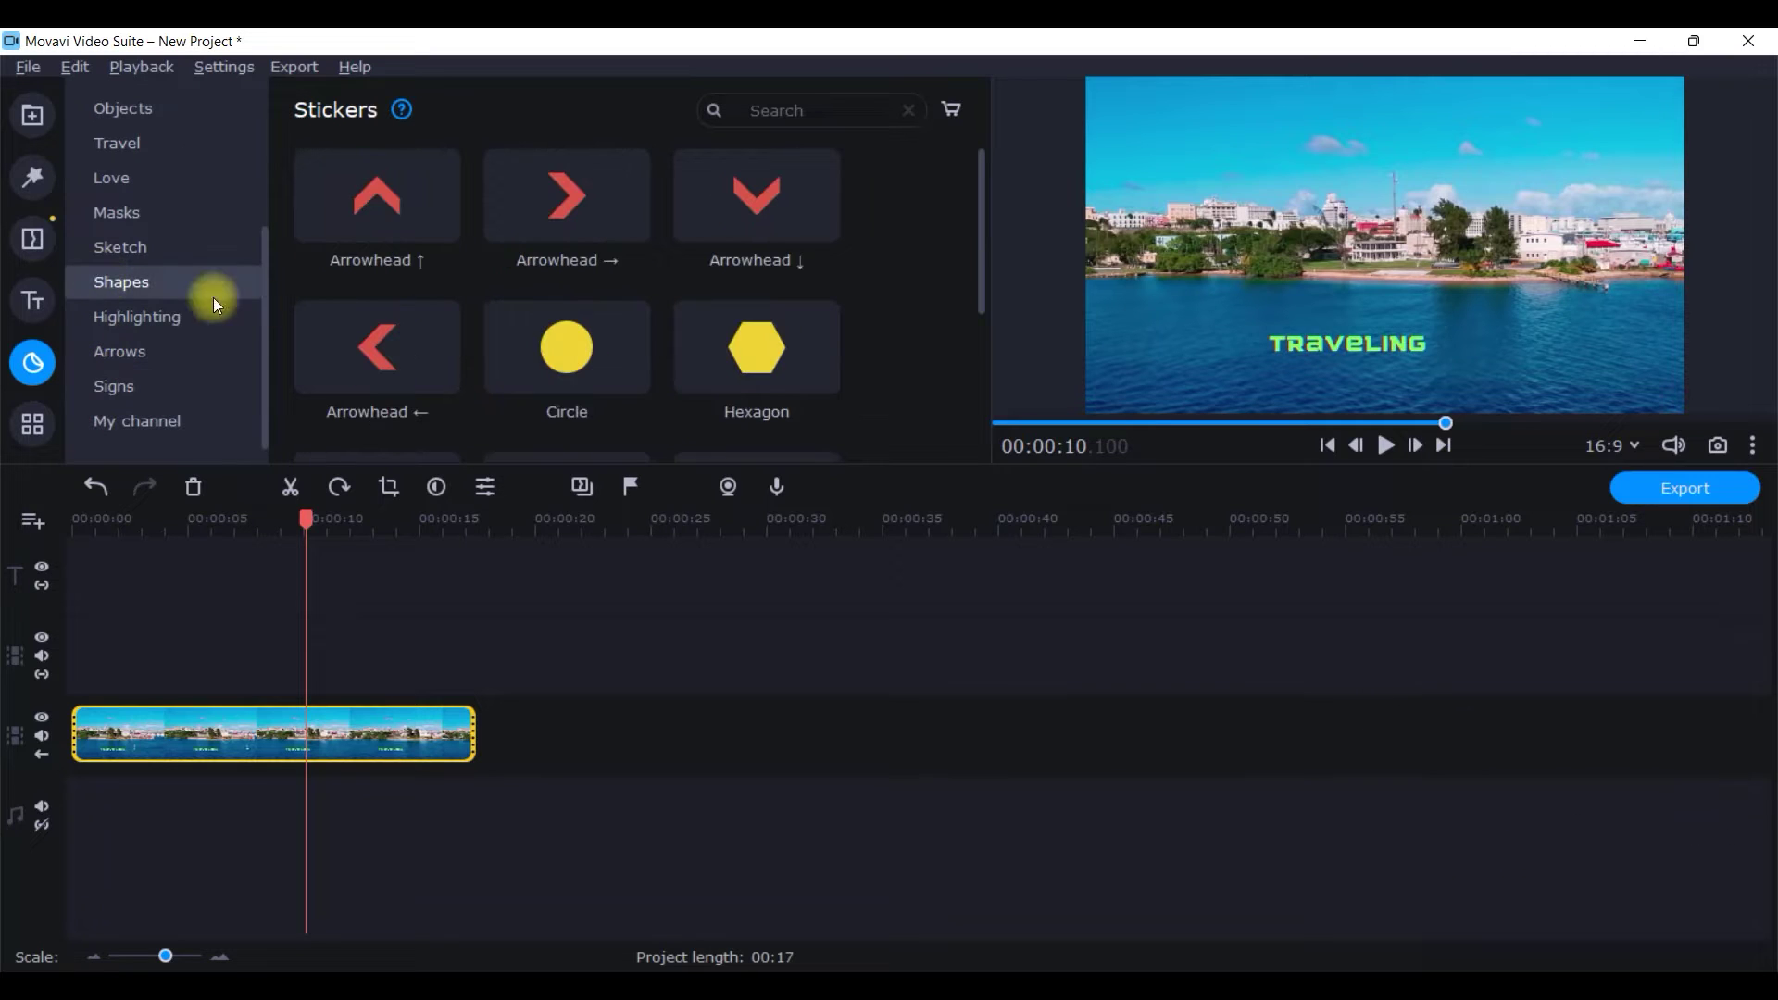
{"action": "scroll", "coordinate": [702, 366], "scroll_direction": "down", "scroll_amount": 2}
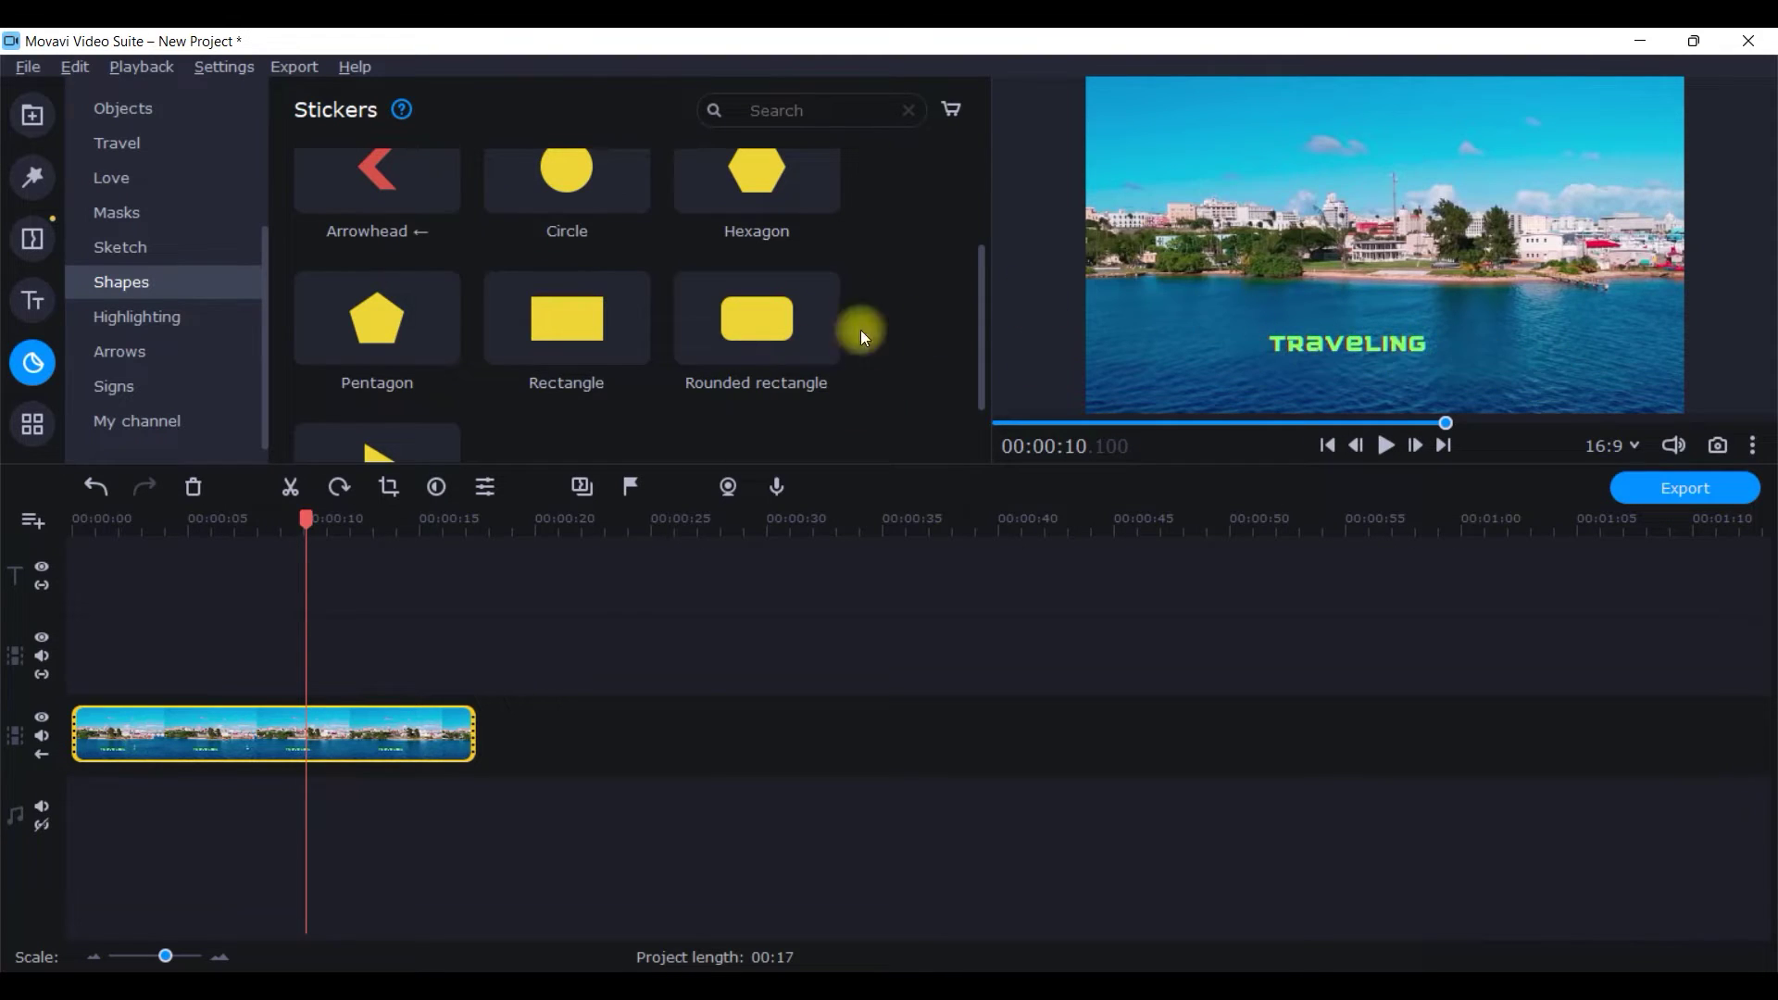
{"action": "mouse_move", "coordinate": [570, 313]}
{"action": "left_mouse_down"}
{"action": "mouse_move", "coordinate": [569, 345]}
{"action": "mouse_move", "coordinate": [83, 590]}
{"action": "left_mouse_up"}
Step: Resize the rectangle sticker into a thin bar over the TRAVELING title
{"action": "left_click", "coordinate": [119, 588]}
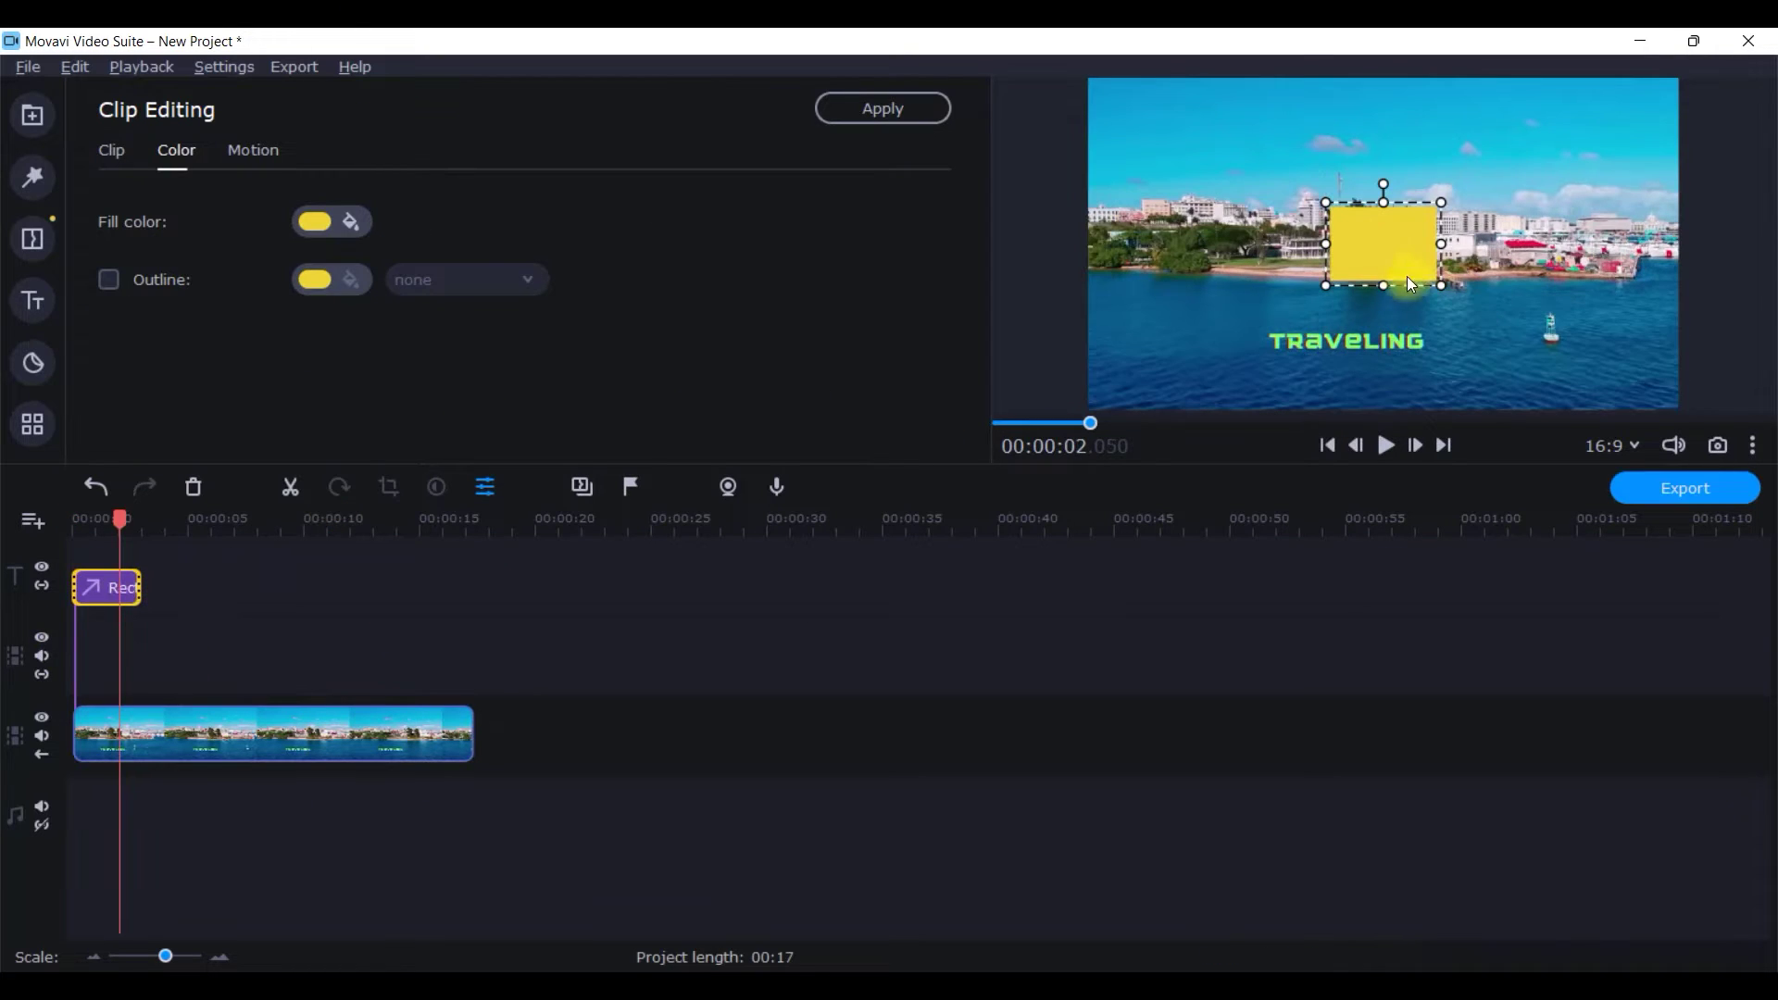
{"action": "mouse_move", "coordinate": [1418, 237]}
{"action": "left_mouse_down"}
{"action": "mouse_move", "coordinate": [1372, 323]}
{"action": "mouse_move", "coordinate": [1334, 324]}
{"action": "mouse_move", "coordinate": [1428, 358]}
{"action": "mouse_move", "coordinate": [1433, 341]}
{"action": "left_mouse_up"}
{"action": "left_click_drag", "start_coordinate": [1343, 283], "coordinate": [1341, 317]}
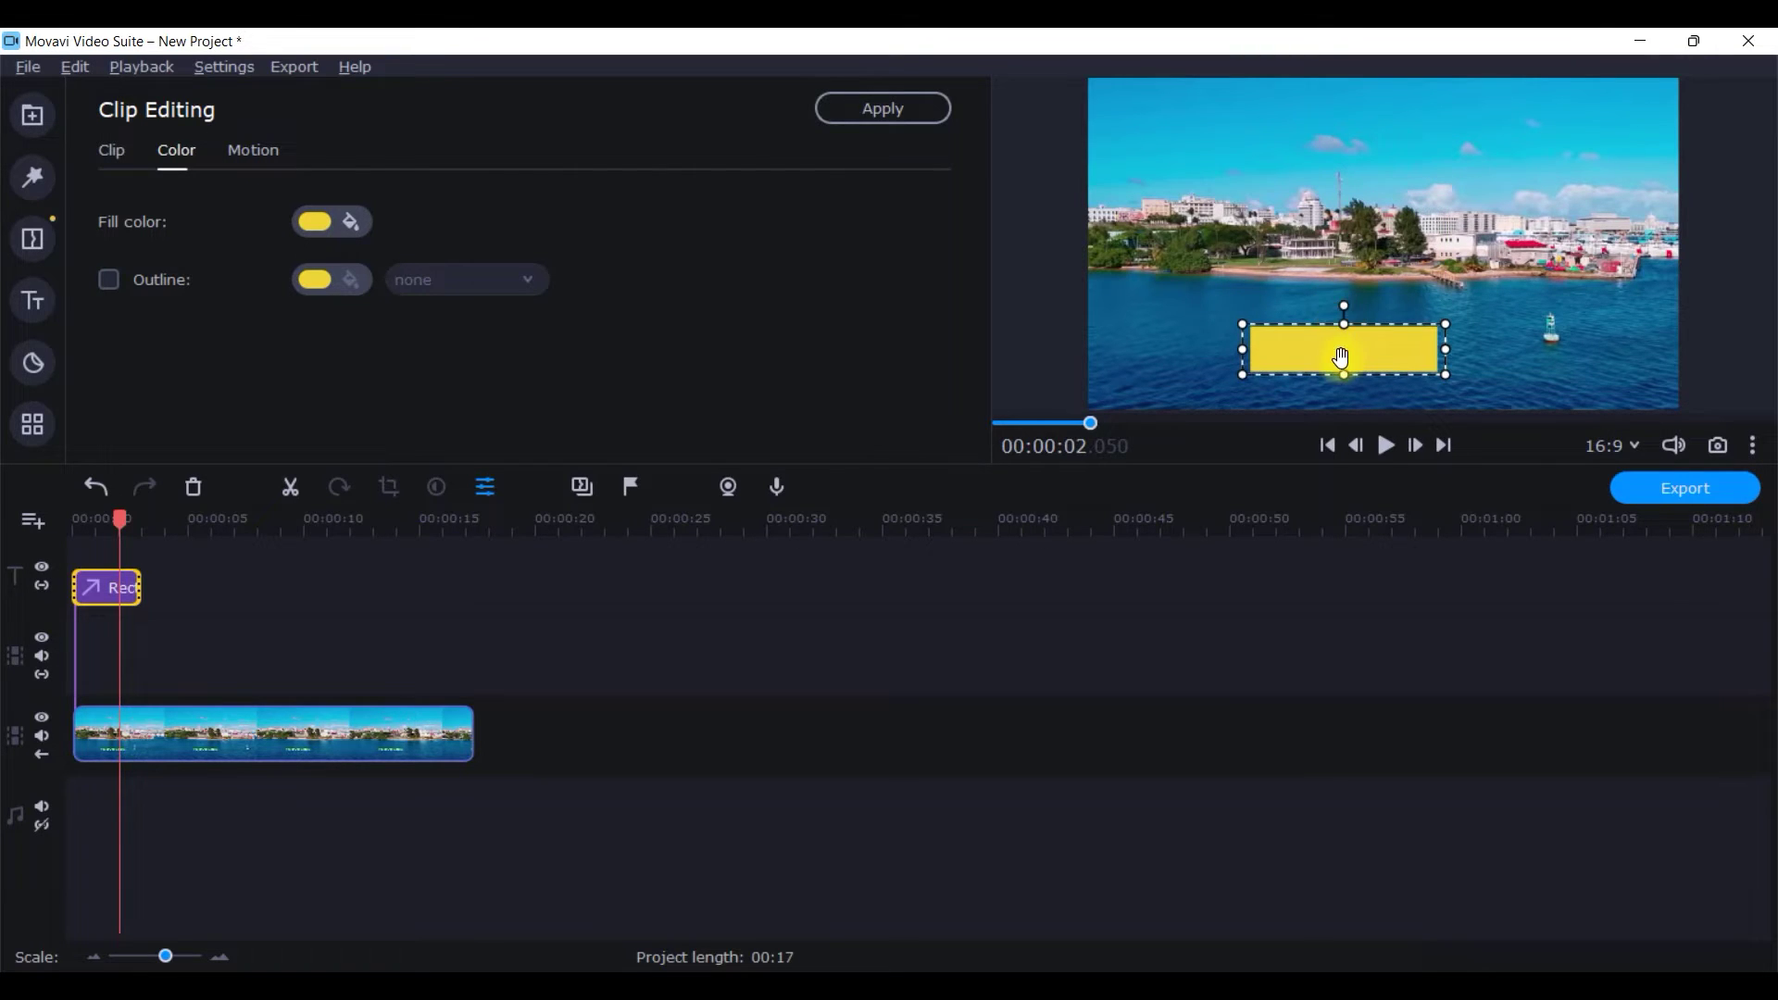
{"action": "mouse_move", "coordinate": [1340, 348]}
{"action": "left_mouse_down"}
{"action": "mouse_move", "coordinate": [1349, 364]}
{"action": "mouse_move", "coordinate": [1368, 346]}
{"action": "left_mouse_up"}
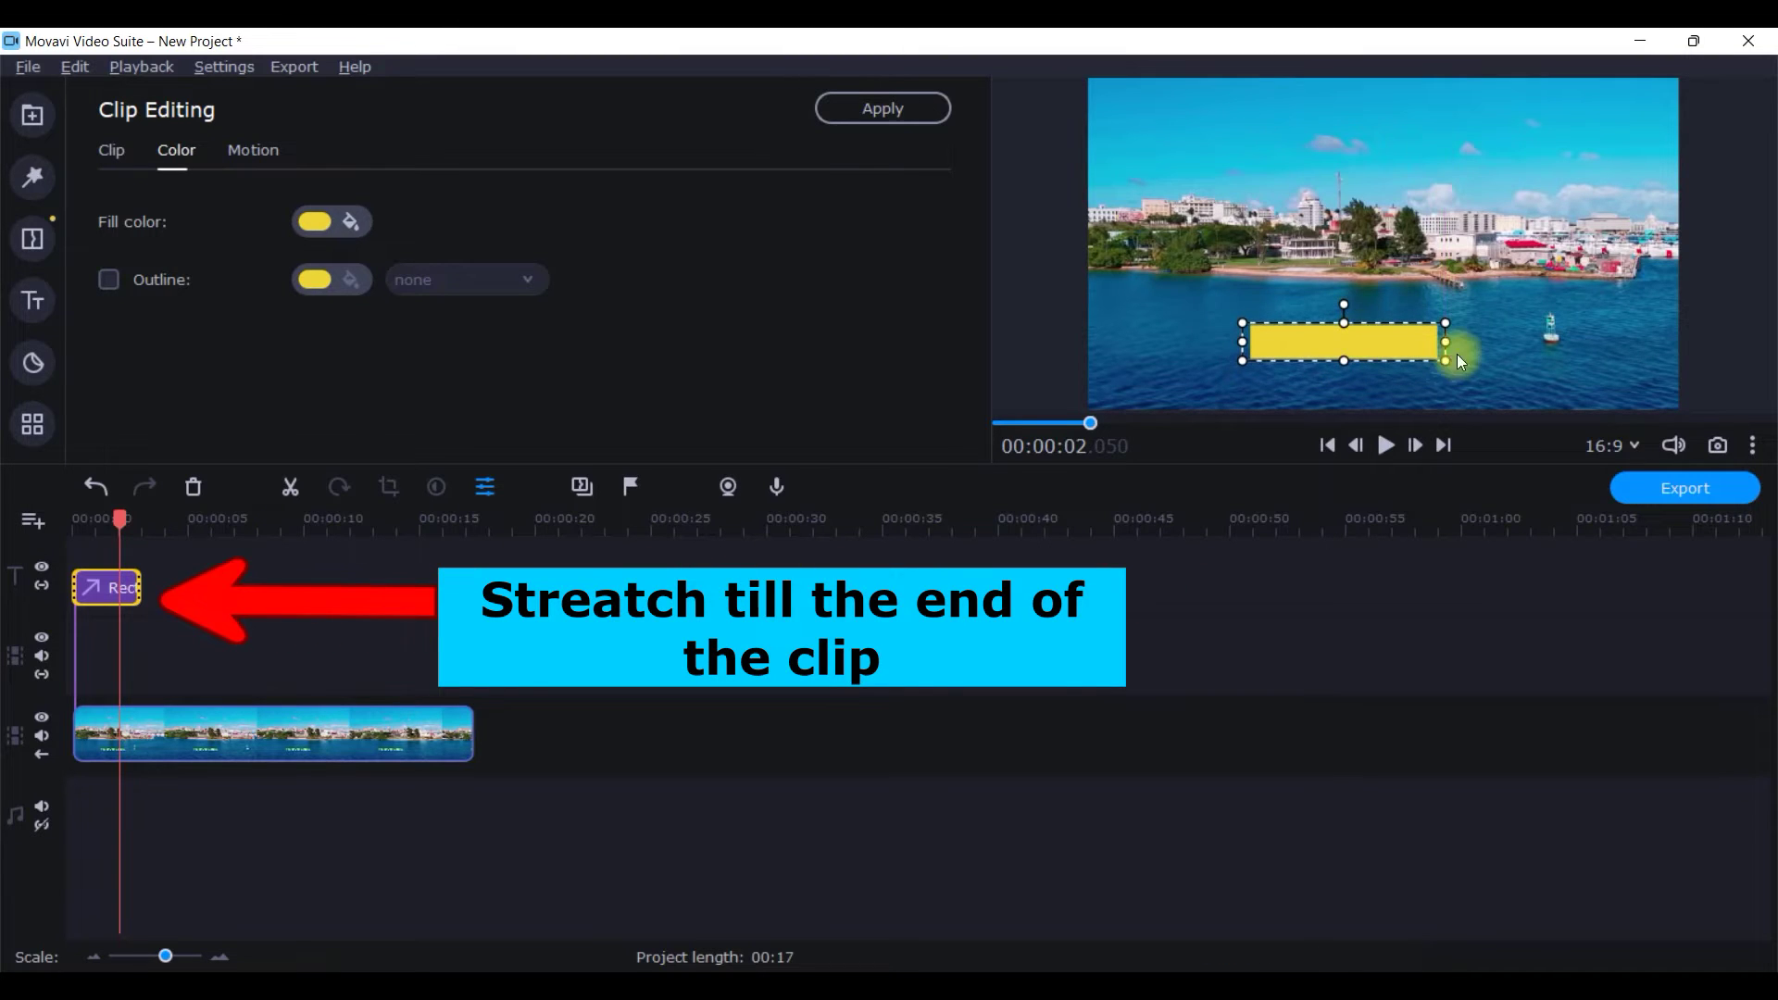
{"action": "left_click_drag", "start_coordinate": [1445, 344], "coordinate": [1406, 342]}
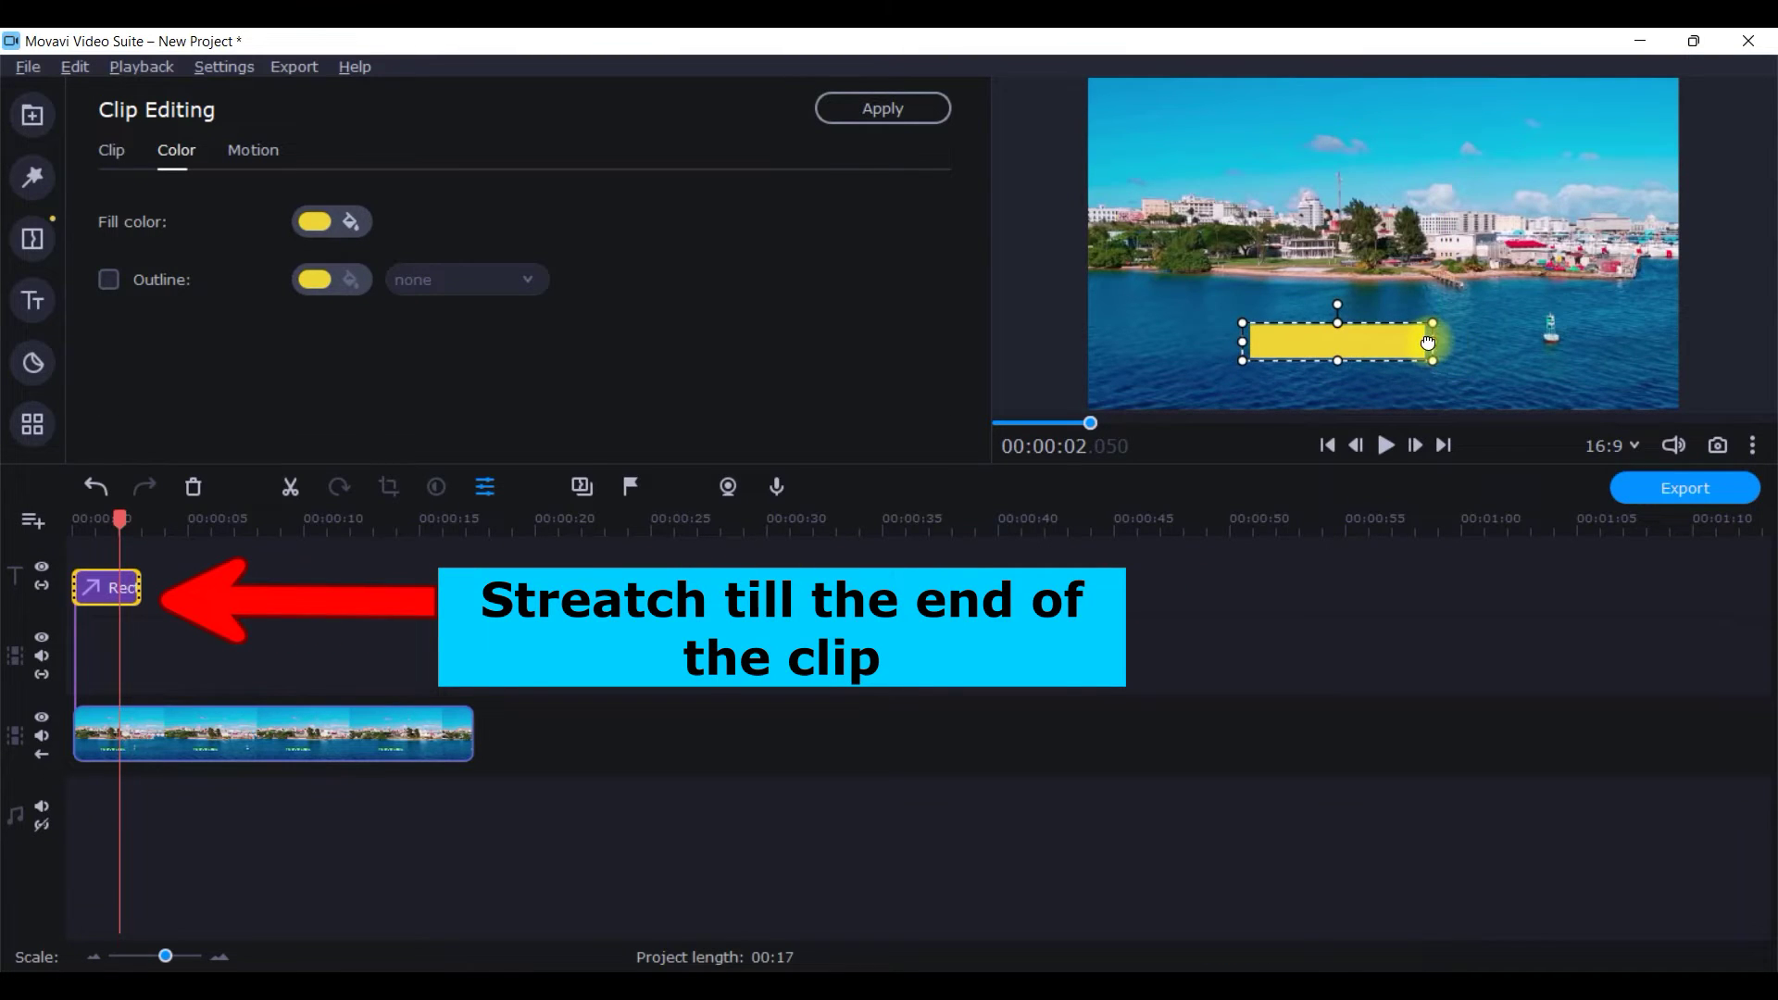
Step: Fill the rectangle with the blue water colour sampled by eyedropper
{"action": "left_click", "coordinate": [352, 224]}
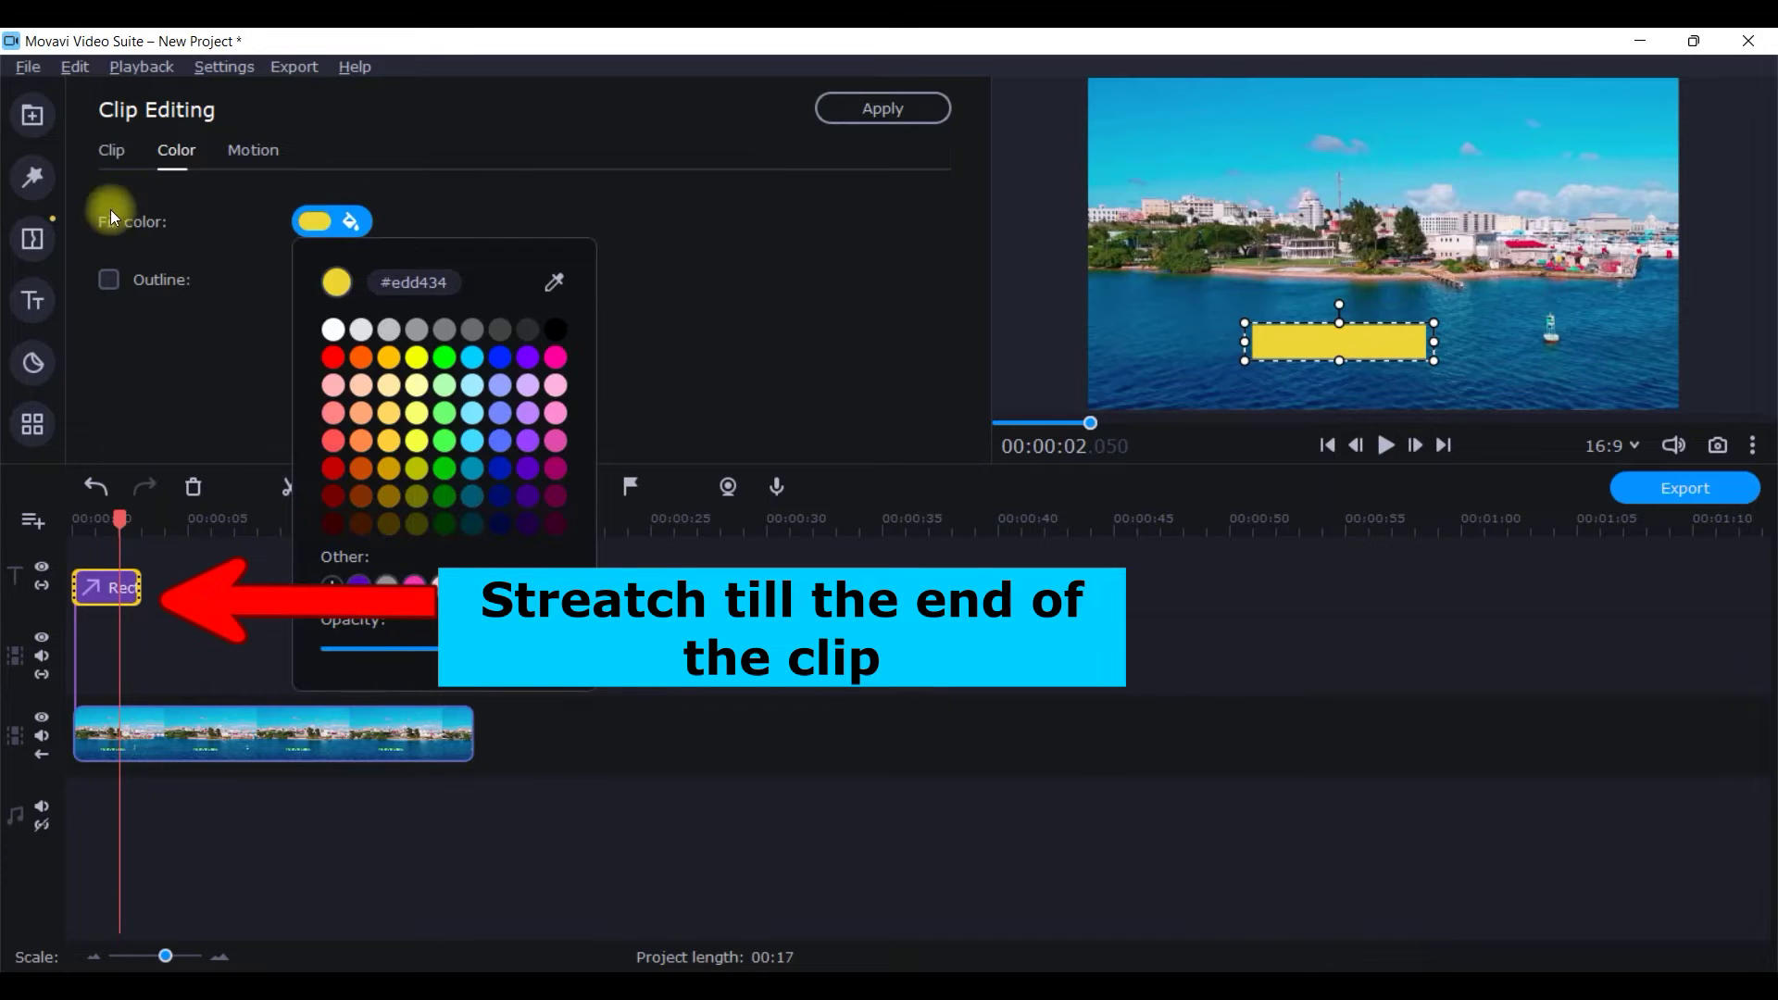
{"action": "left_click", "coordinate": [556, 283]}
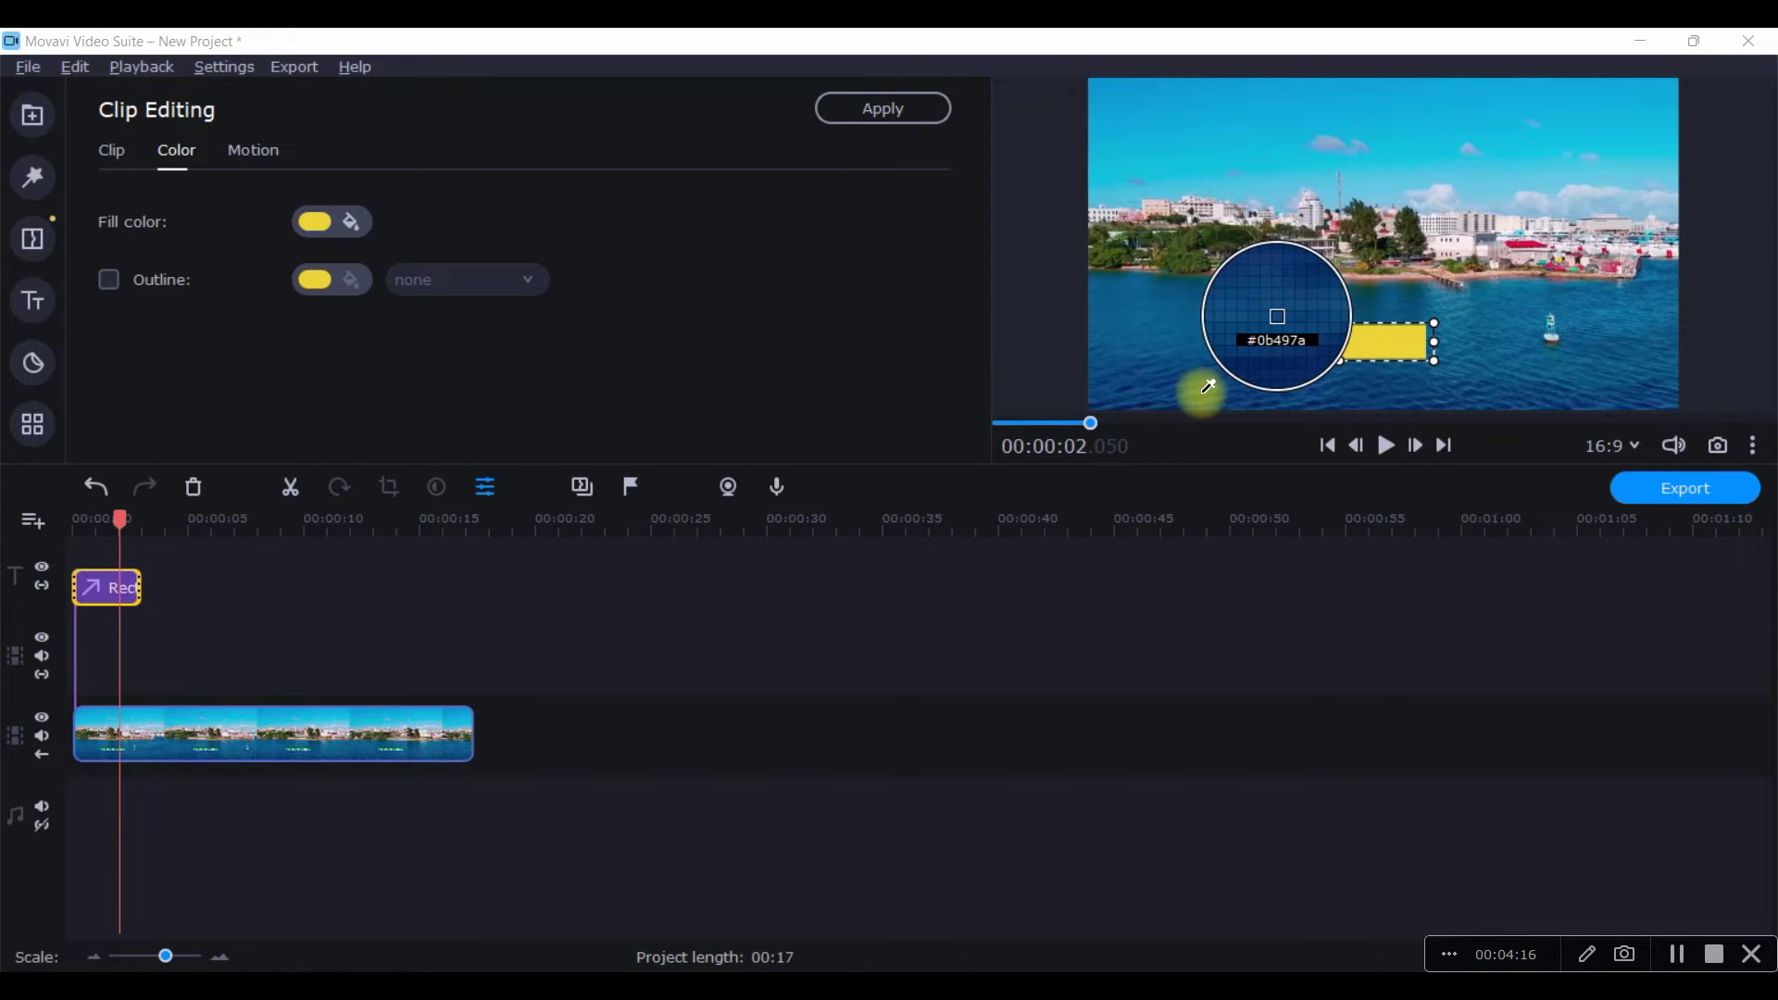
{"action": "left_click", "coordinate": [1203, 385]}
Step: Export the video as CROP.mp4
{"action": "left_click", "coordinate": [1752, 445]}
{"action": "left_click", "coordinate": [1371, 644]}
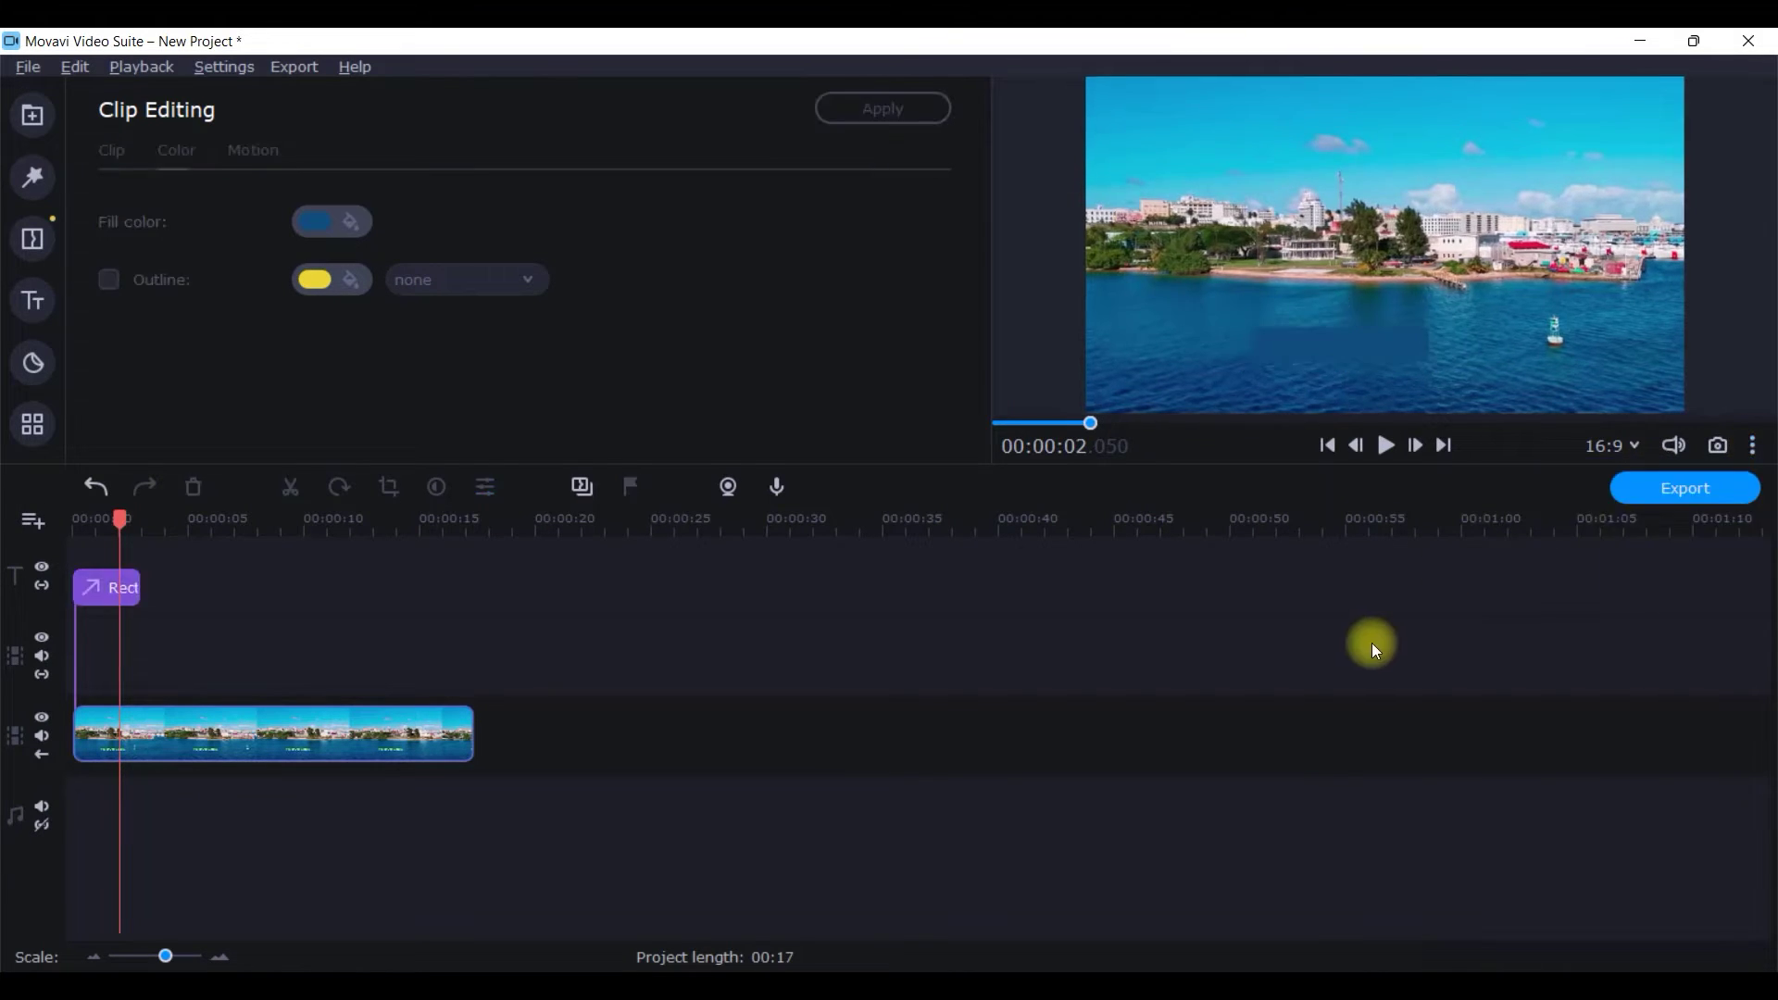
{"action": "left_click", "coordinate": [1681, 486]}
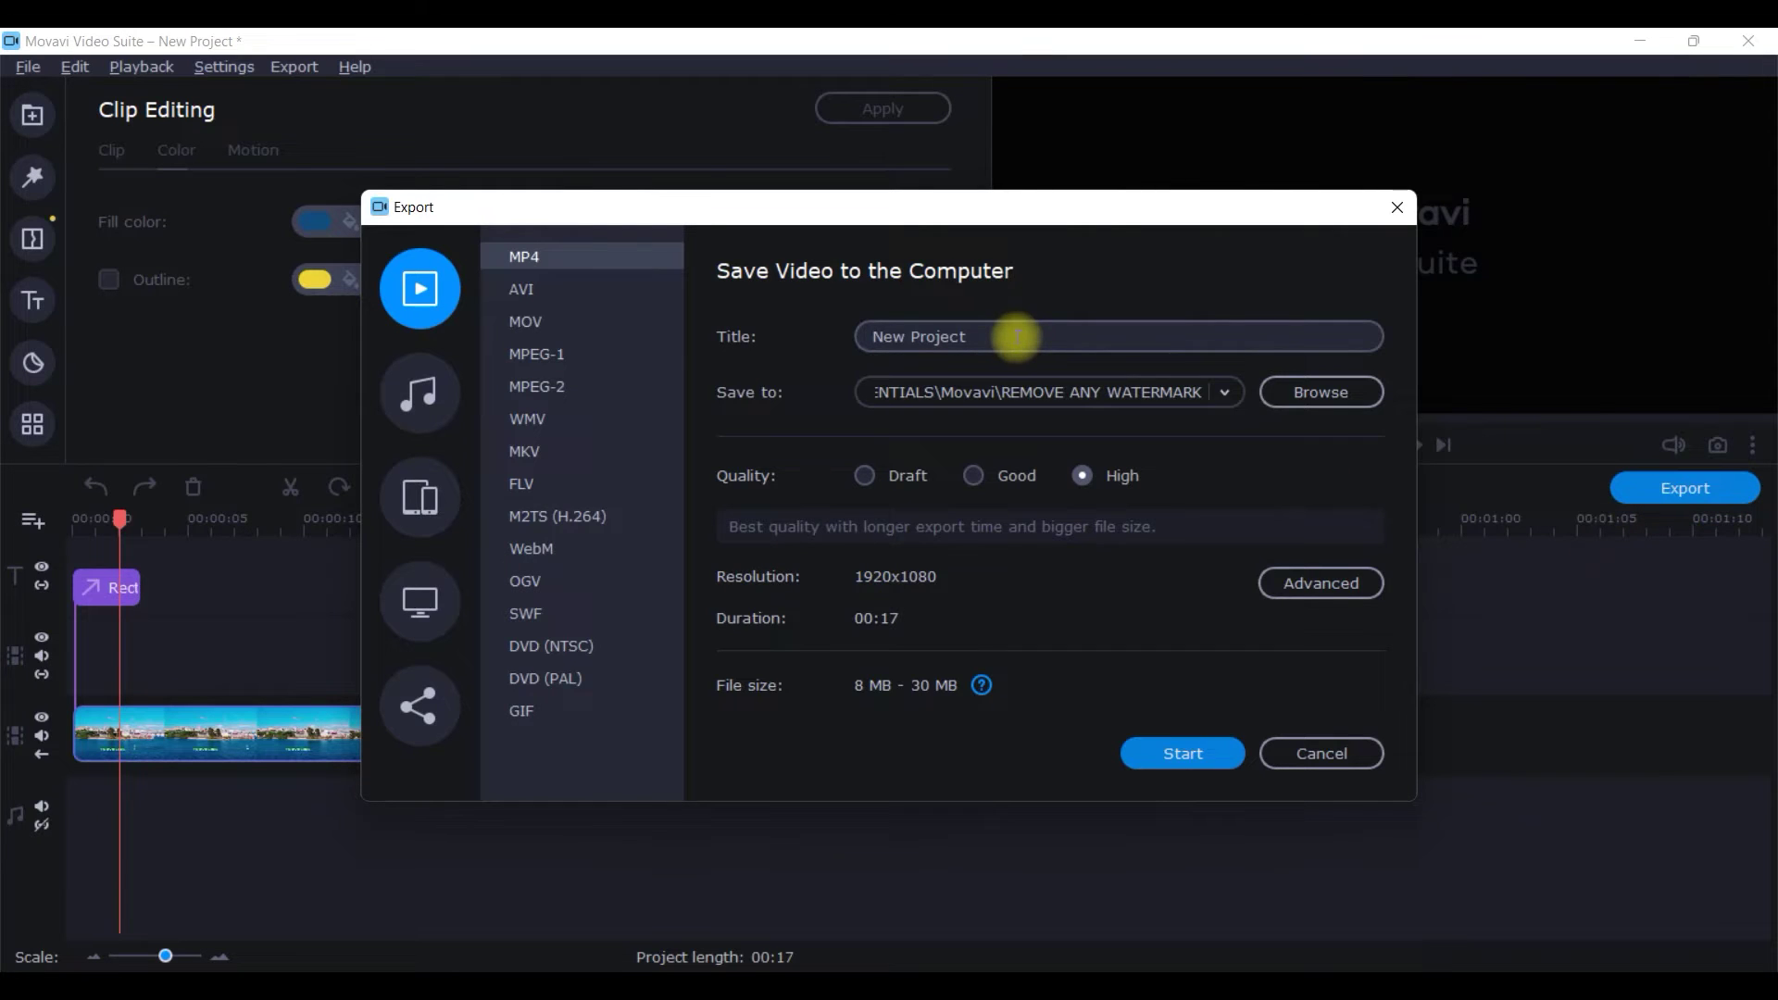
{"action": "left_click_drag", "start_coordinate": [1015, 337], "coordinate": [787, 334]}
{"action": "type", "text": "CROP"}
{"action": "left_click", "coordinate": [1197, 753]}
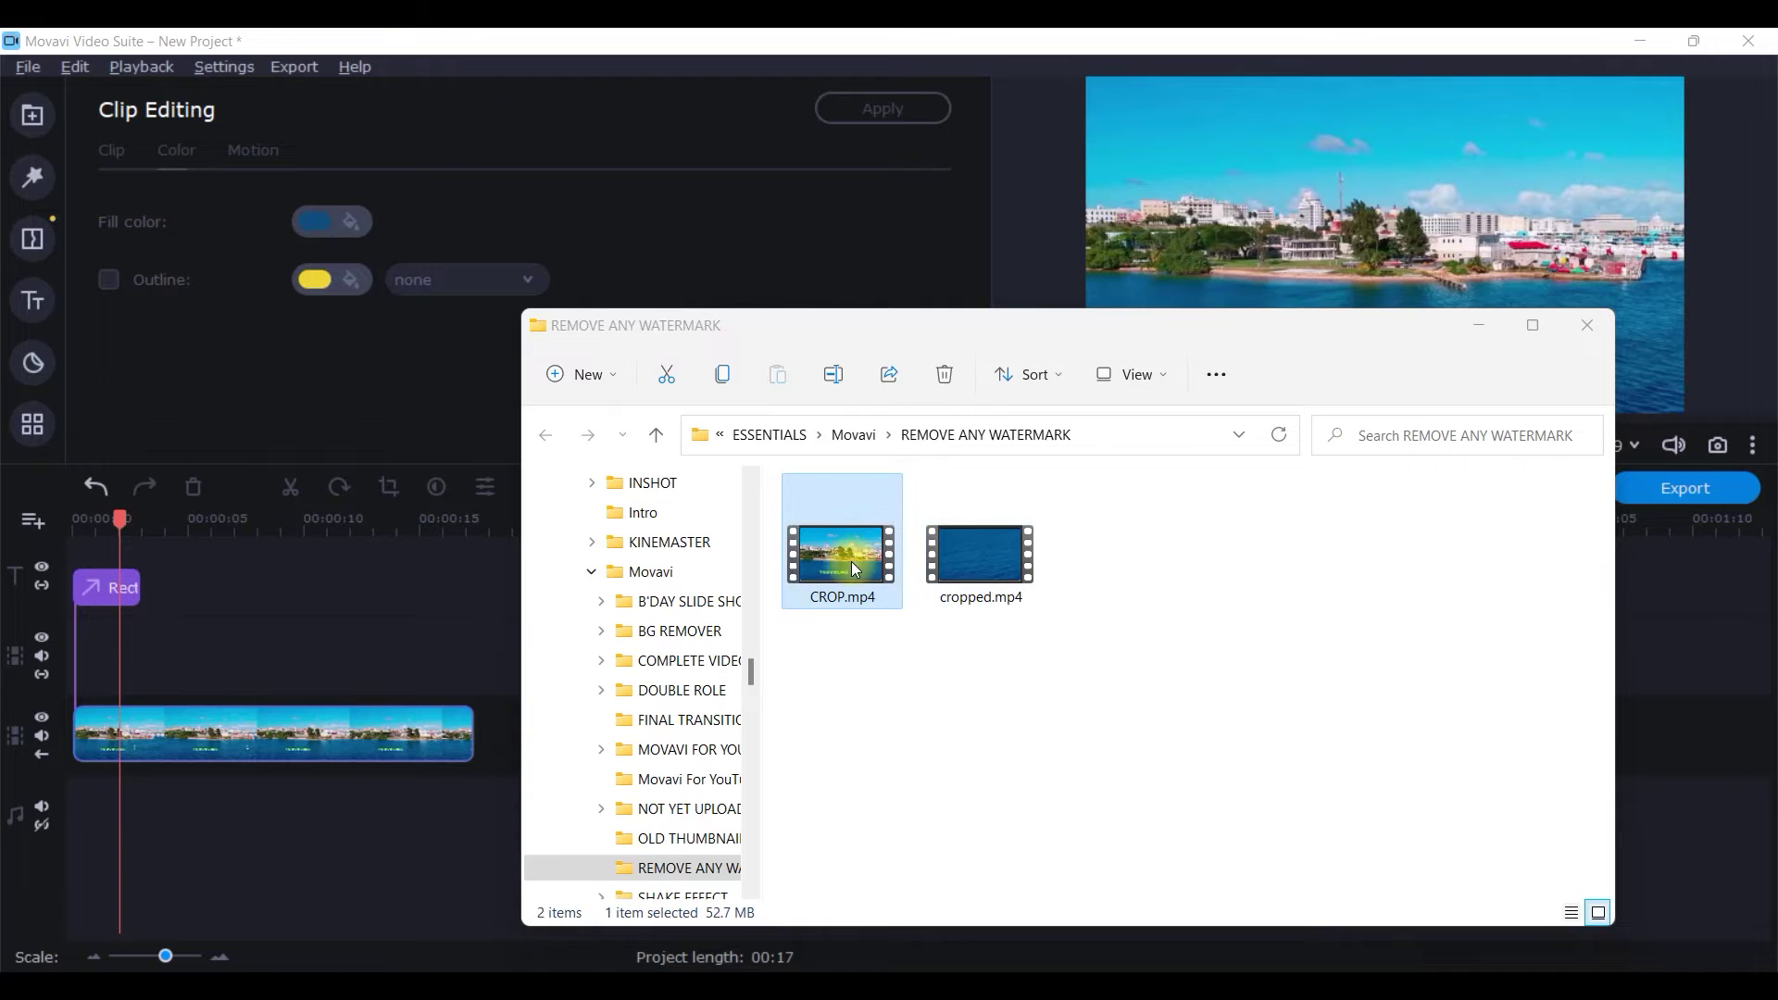
Step: Import CROP.mp4 into the media files and add it to the timeline
{"action": "left_click_drag", "start_coordinate": [850, 562], "coordinate": [342, 237]}
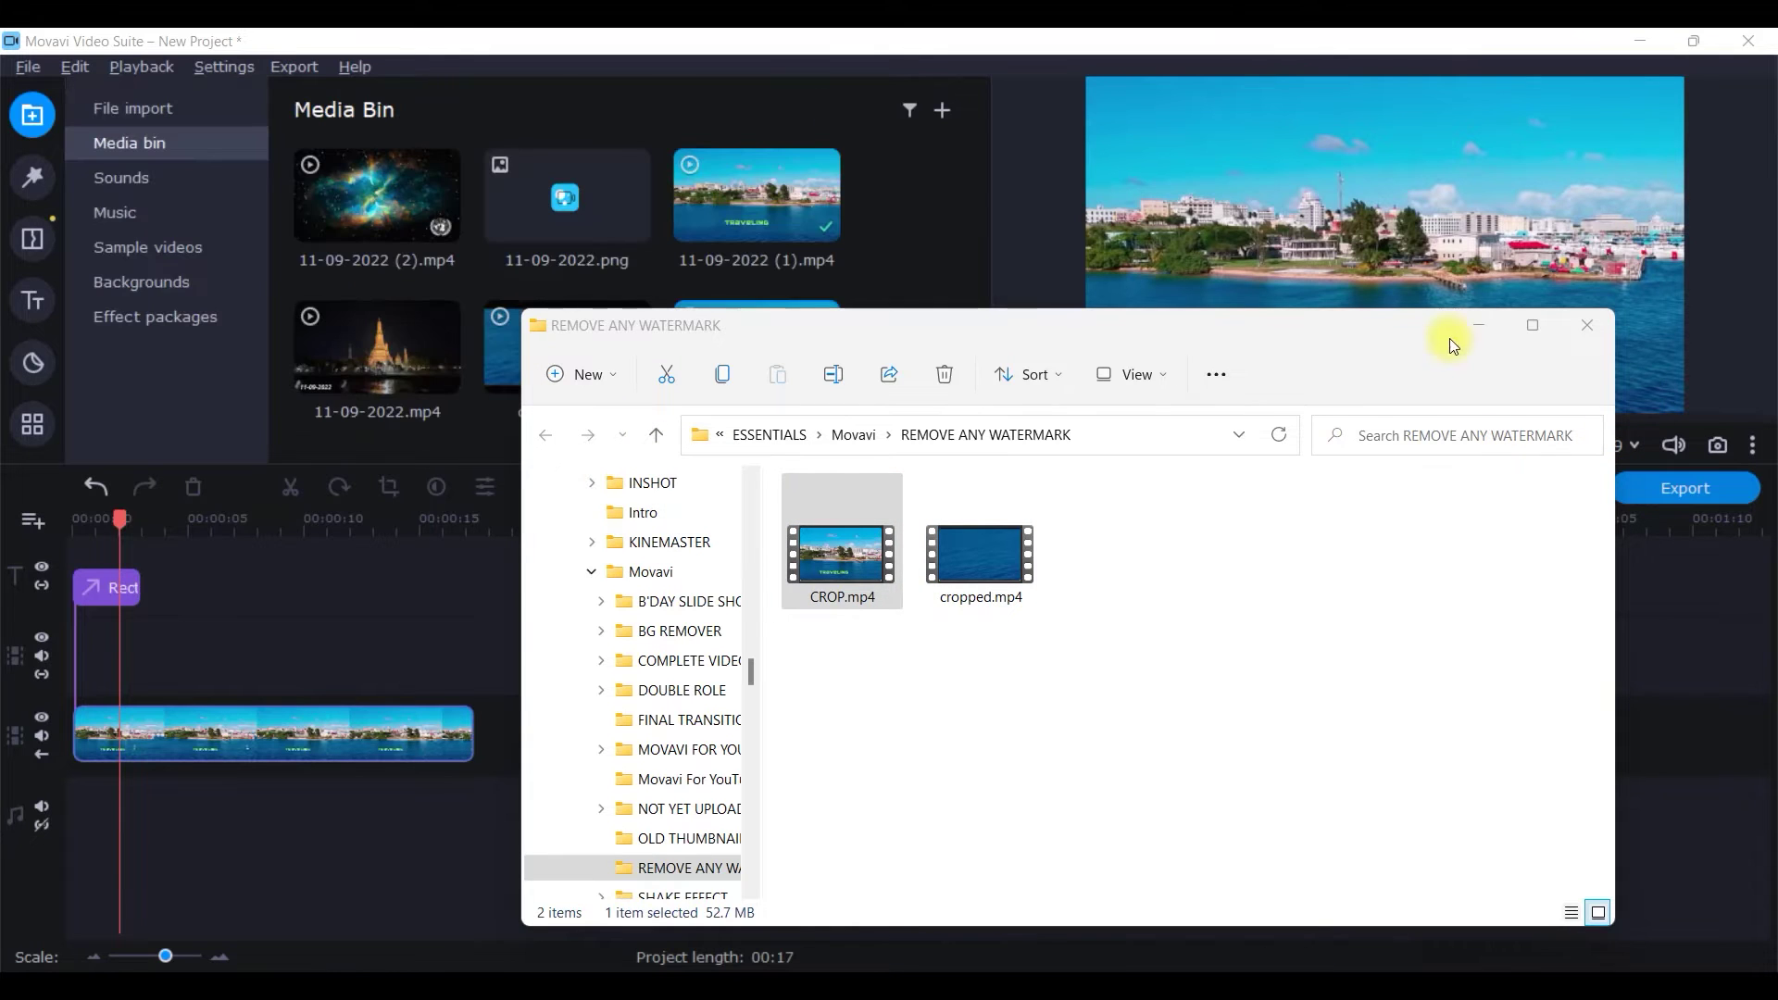
{"action": "left_click", "coordinate": [1477, 327]}
{"action": "left_click_drag", "start_coordinate": [756, 348], "coordinate": [71, 705]}
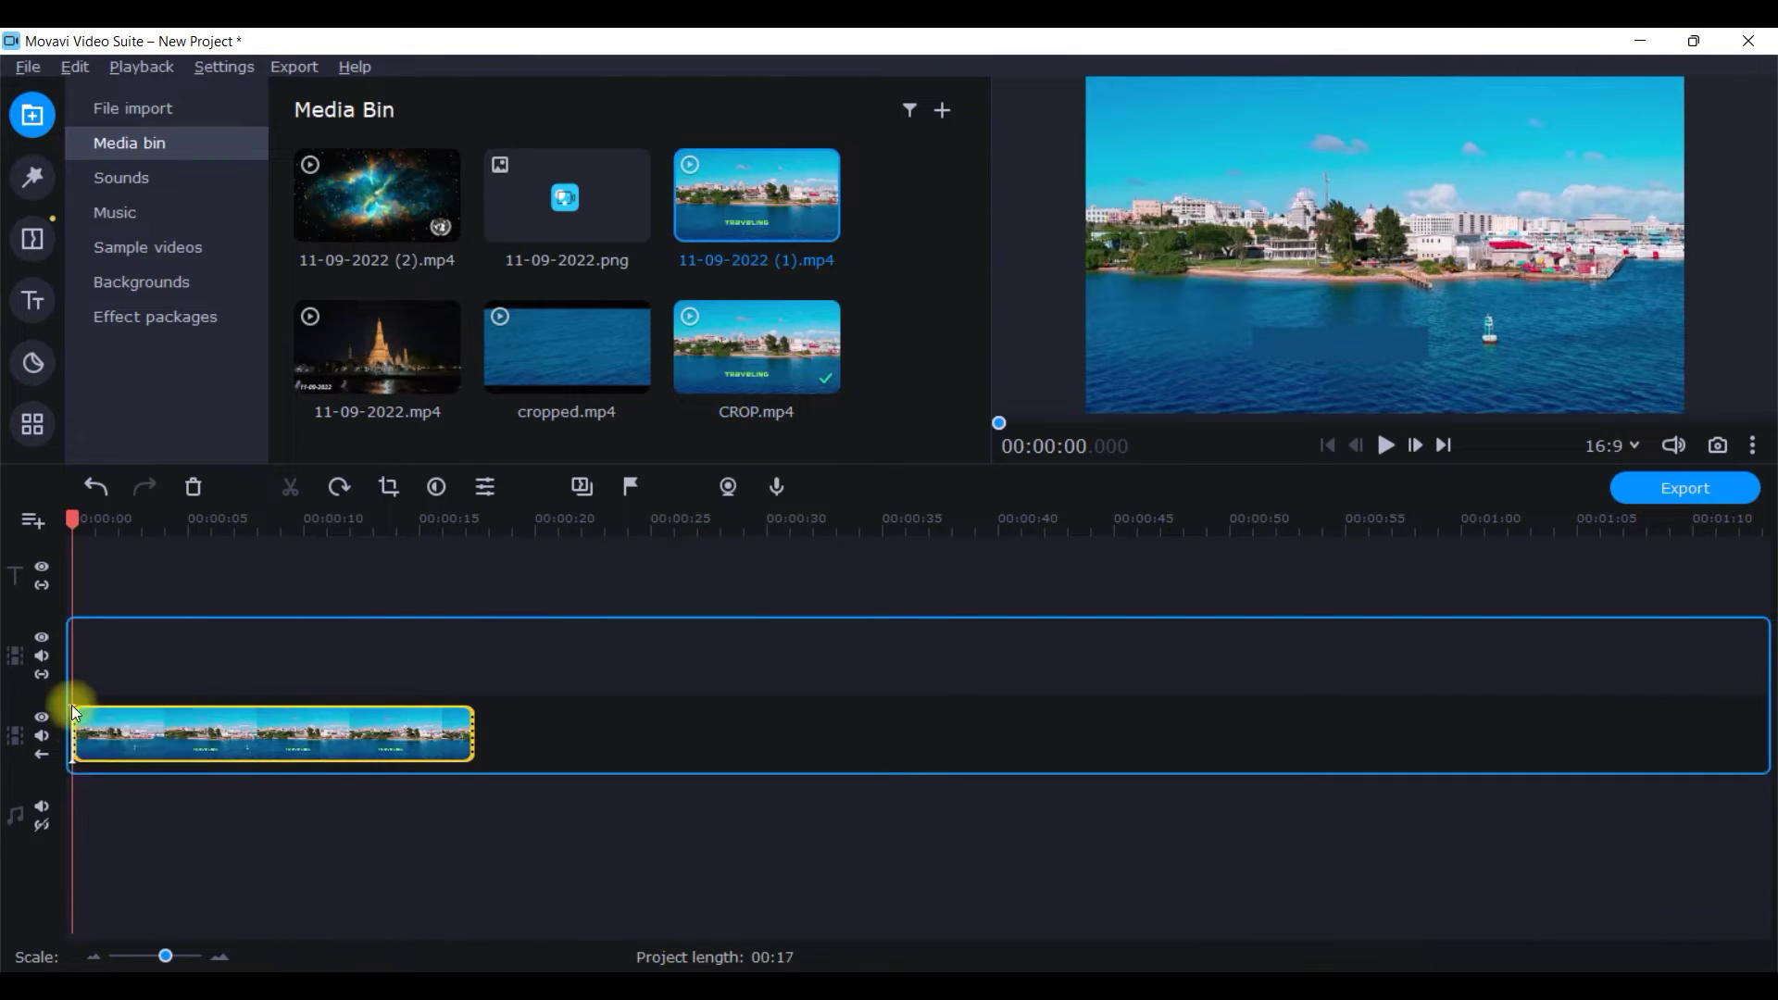
Step: Move the second CROP clip onto the overlay track
{"action": "left_click_drag", "start_coordinate": [575, 723], "coordinate": [169, 656]}
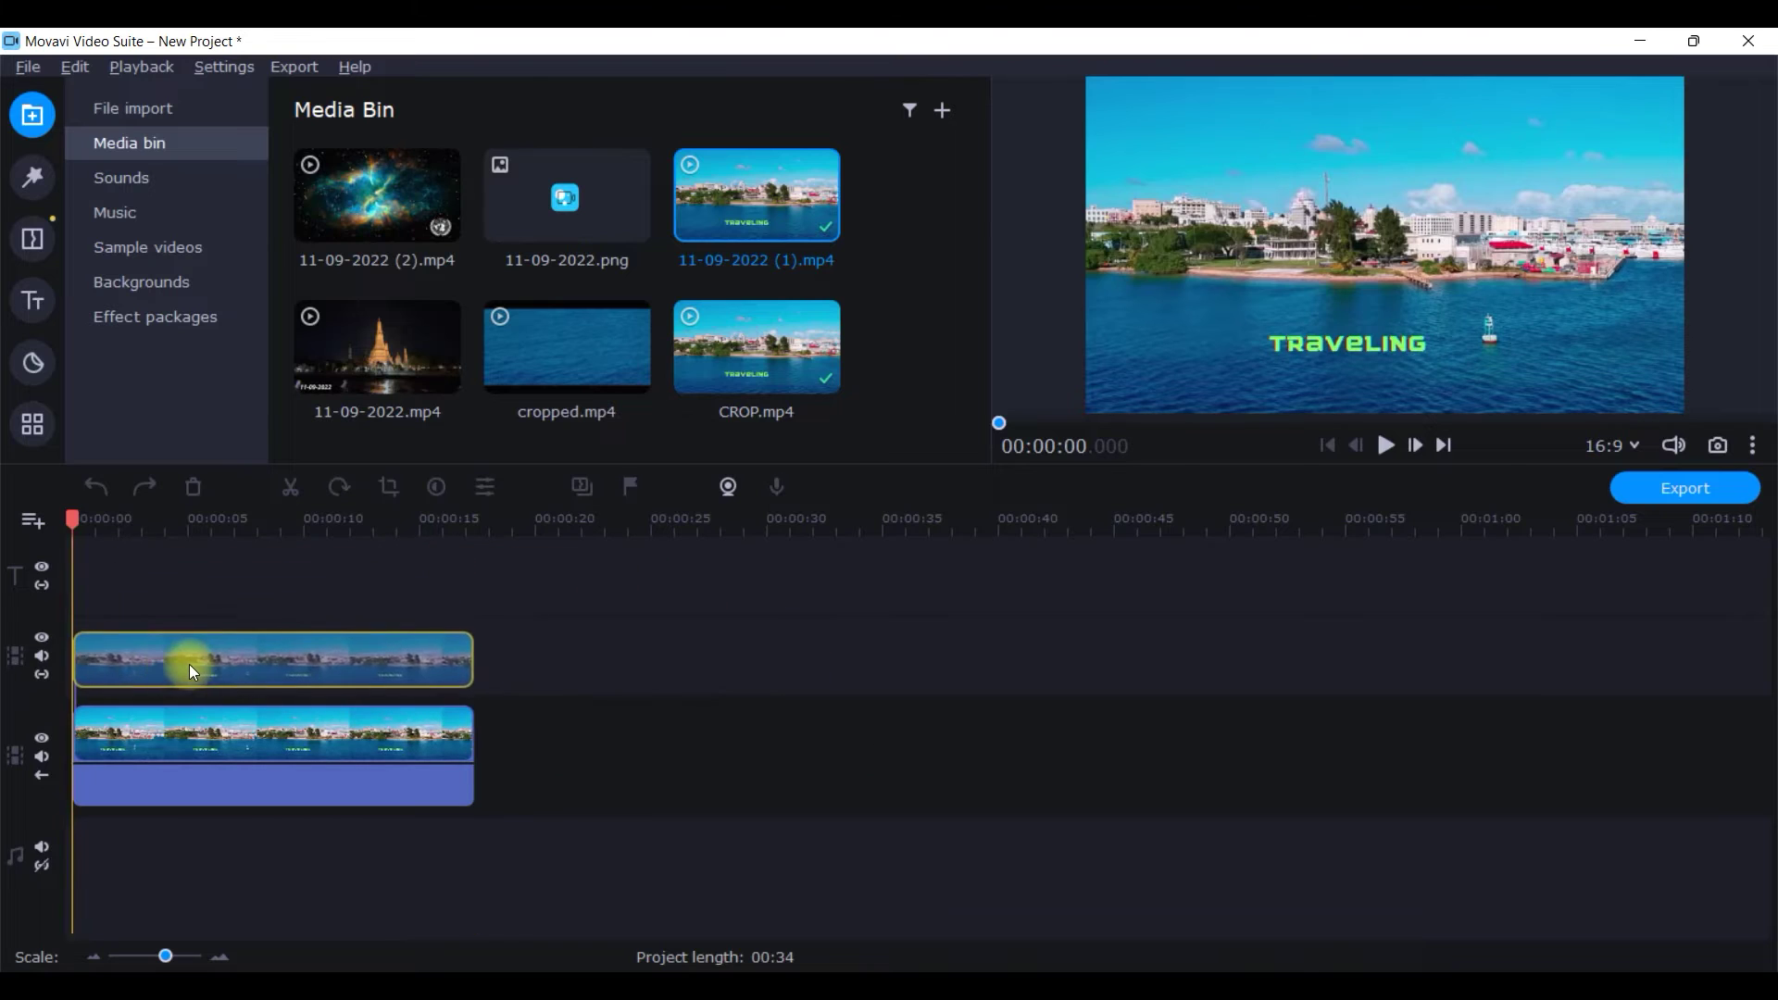
{"action": "left_click", "coordinate": [274, 615]}
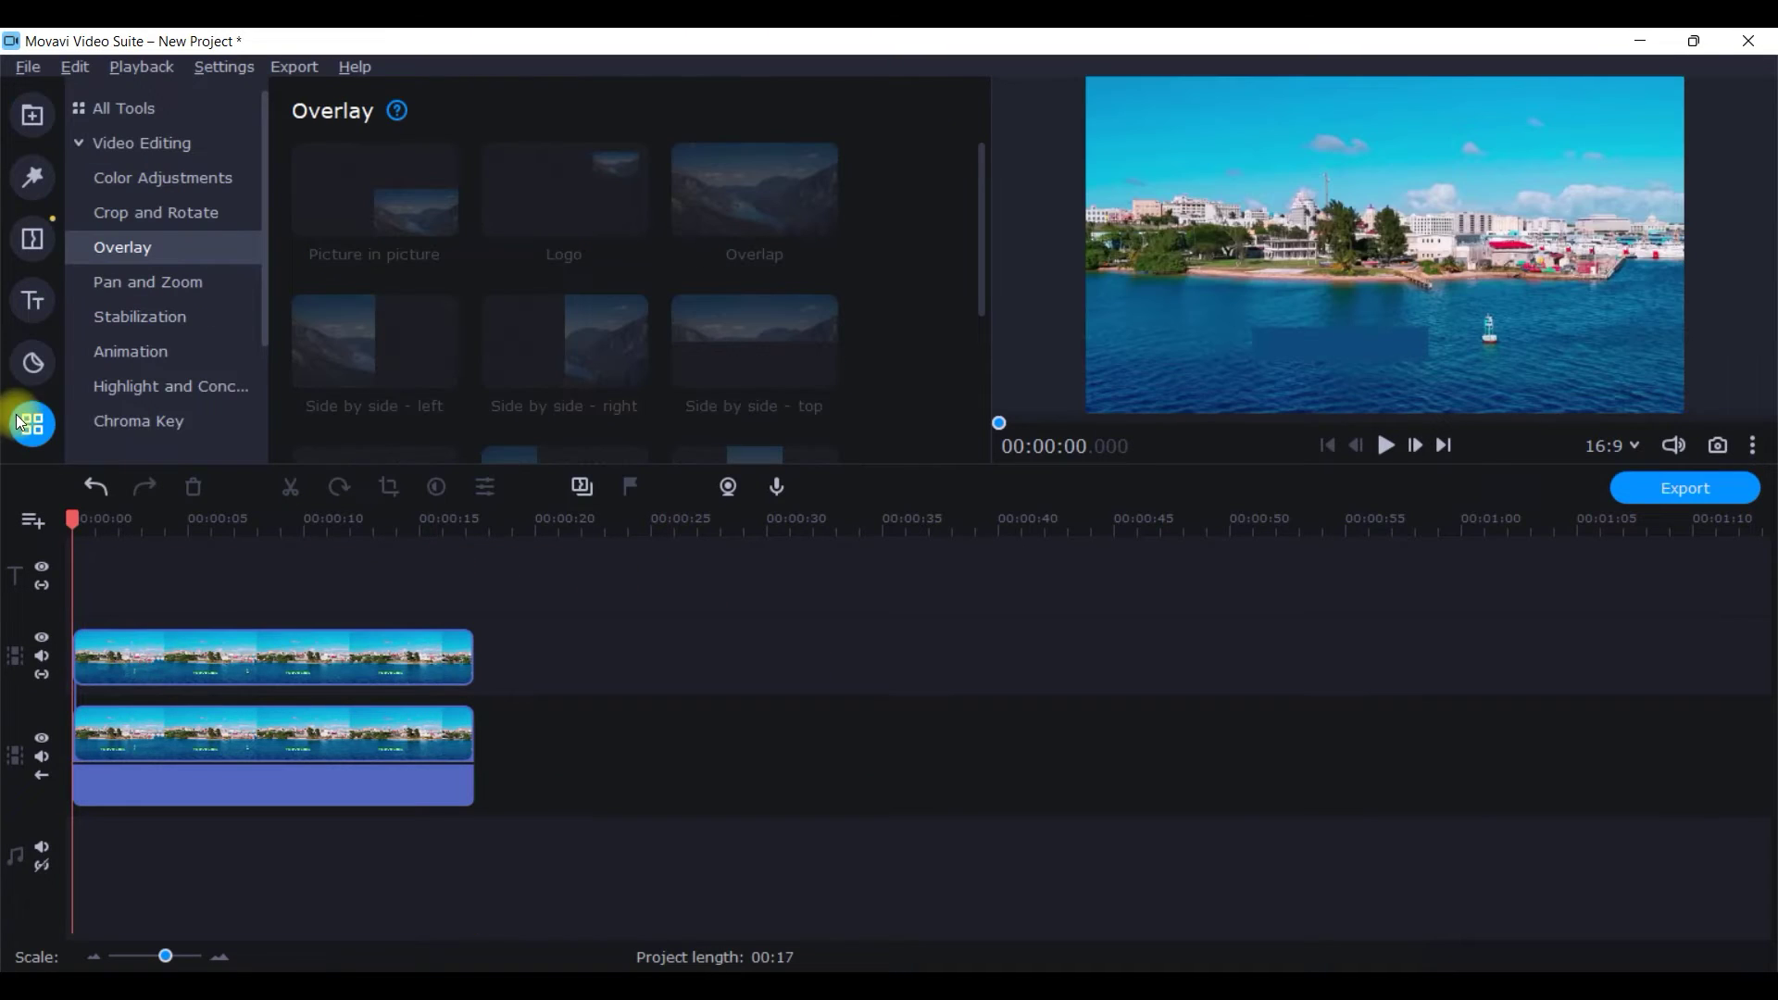
{"action": "left_click", "coordinate": [30, 428]}
{"action": "left_click", "coordinate": [164, 385]}
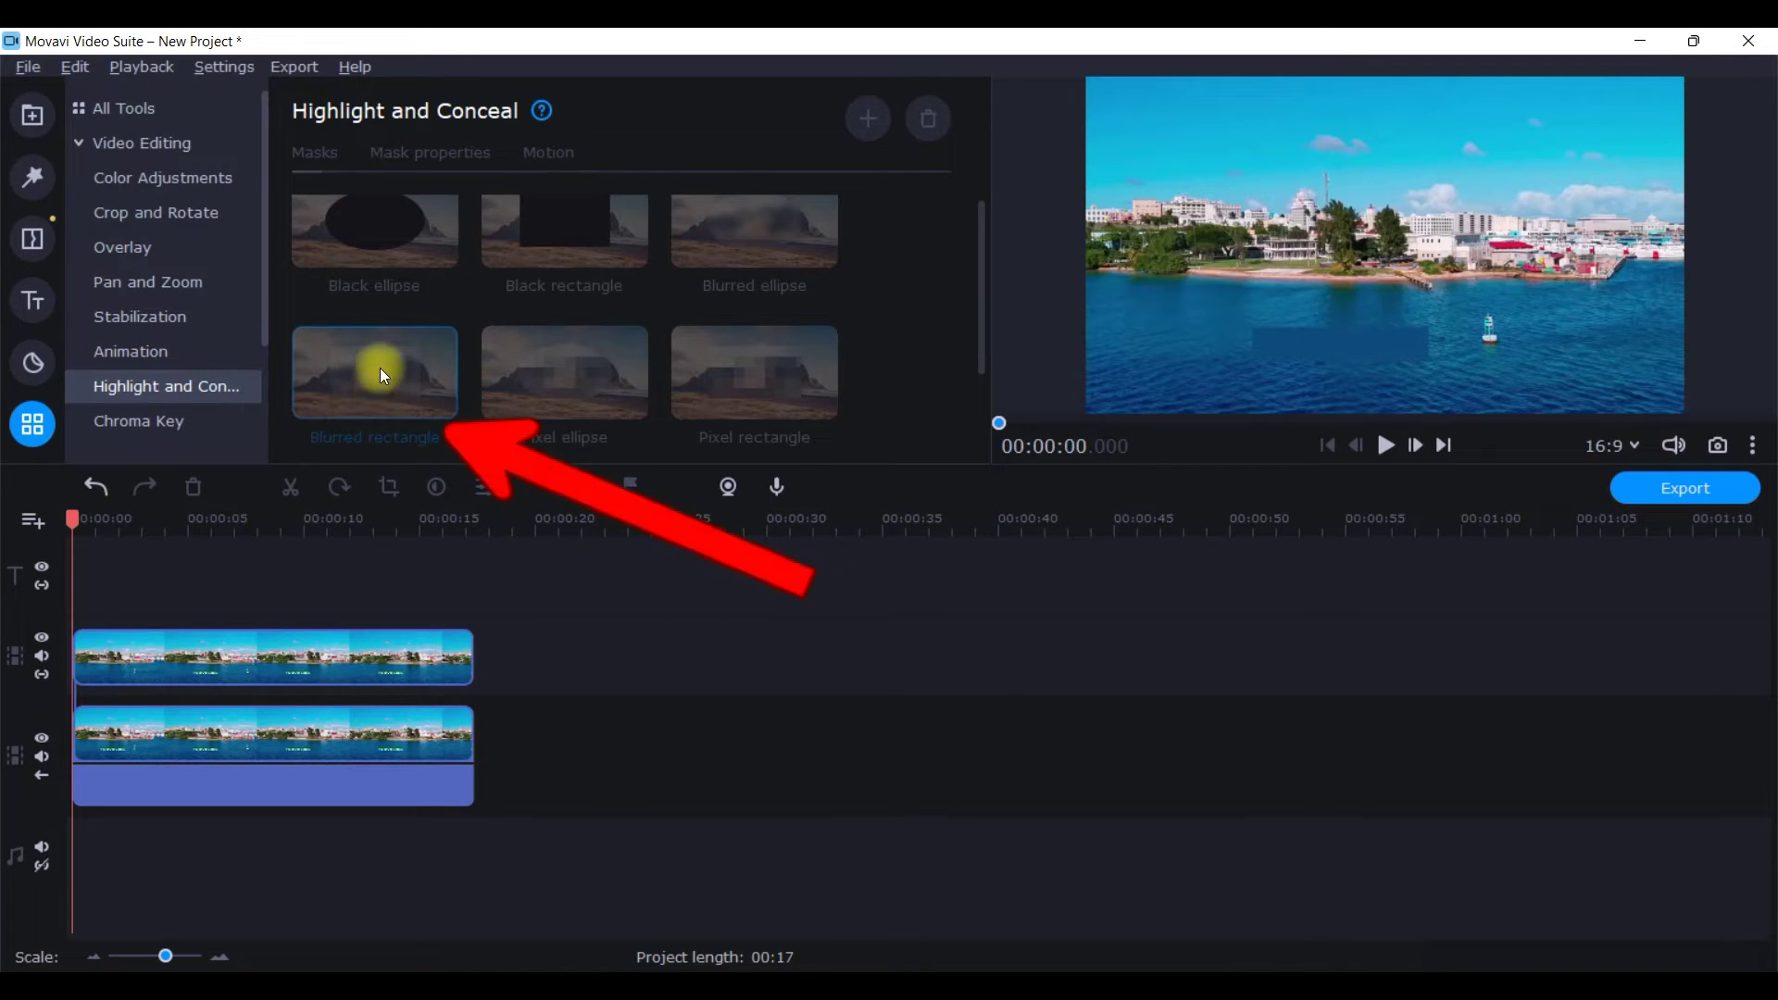
Step: Apply a Blurred rectangle mask to the overlay clip over the TRAVELING text
{"action": "left_click", "coordinate": [284, 654]}
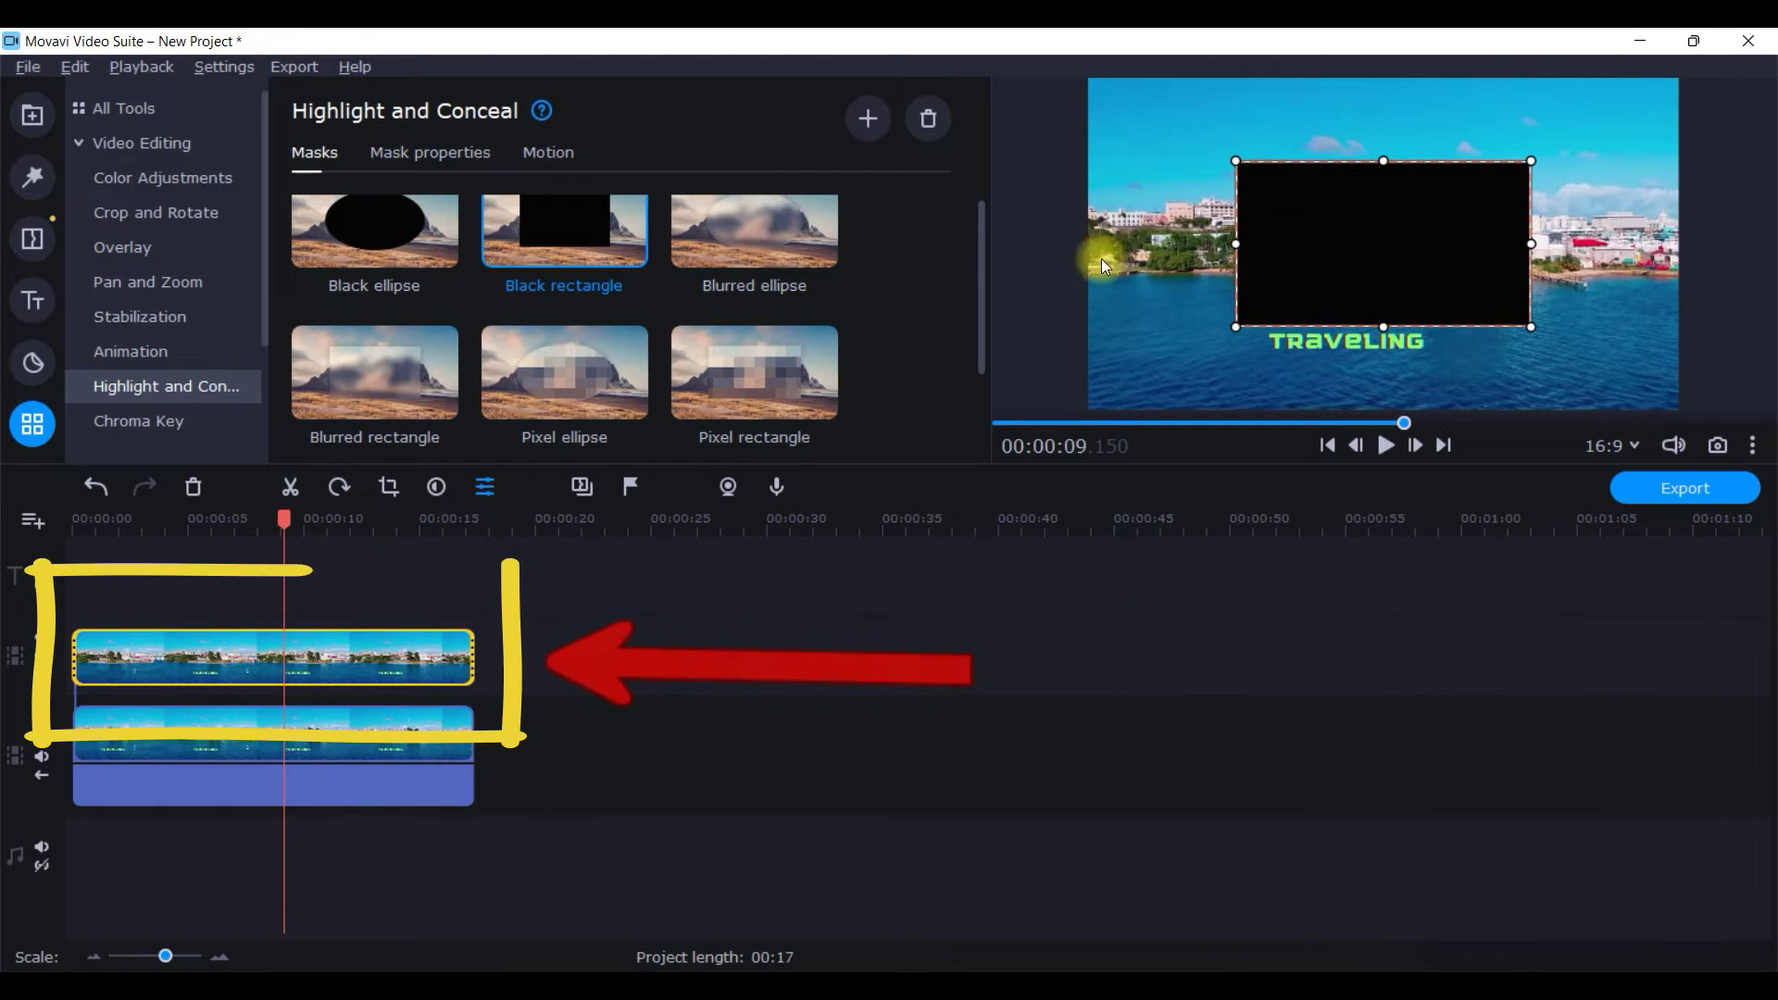
{"action": "left_click", "coordinate": [393, 386]}
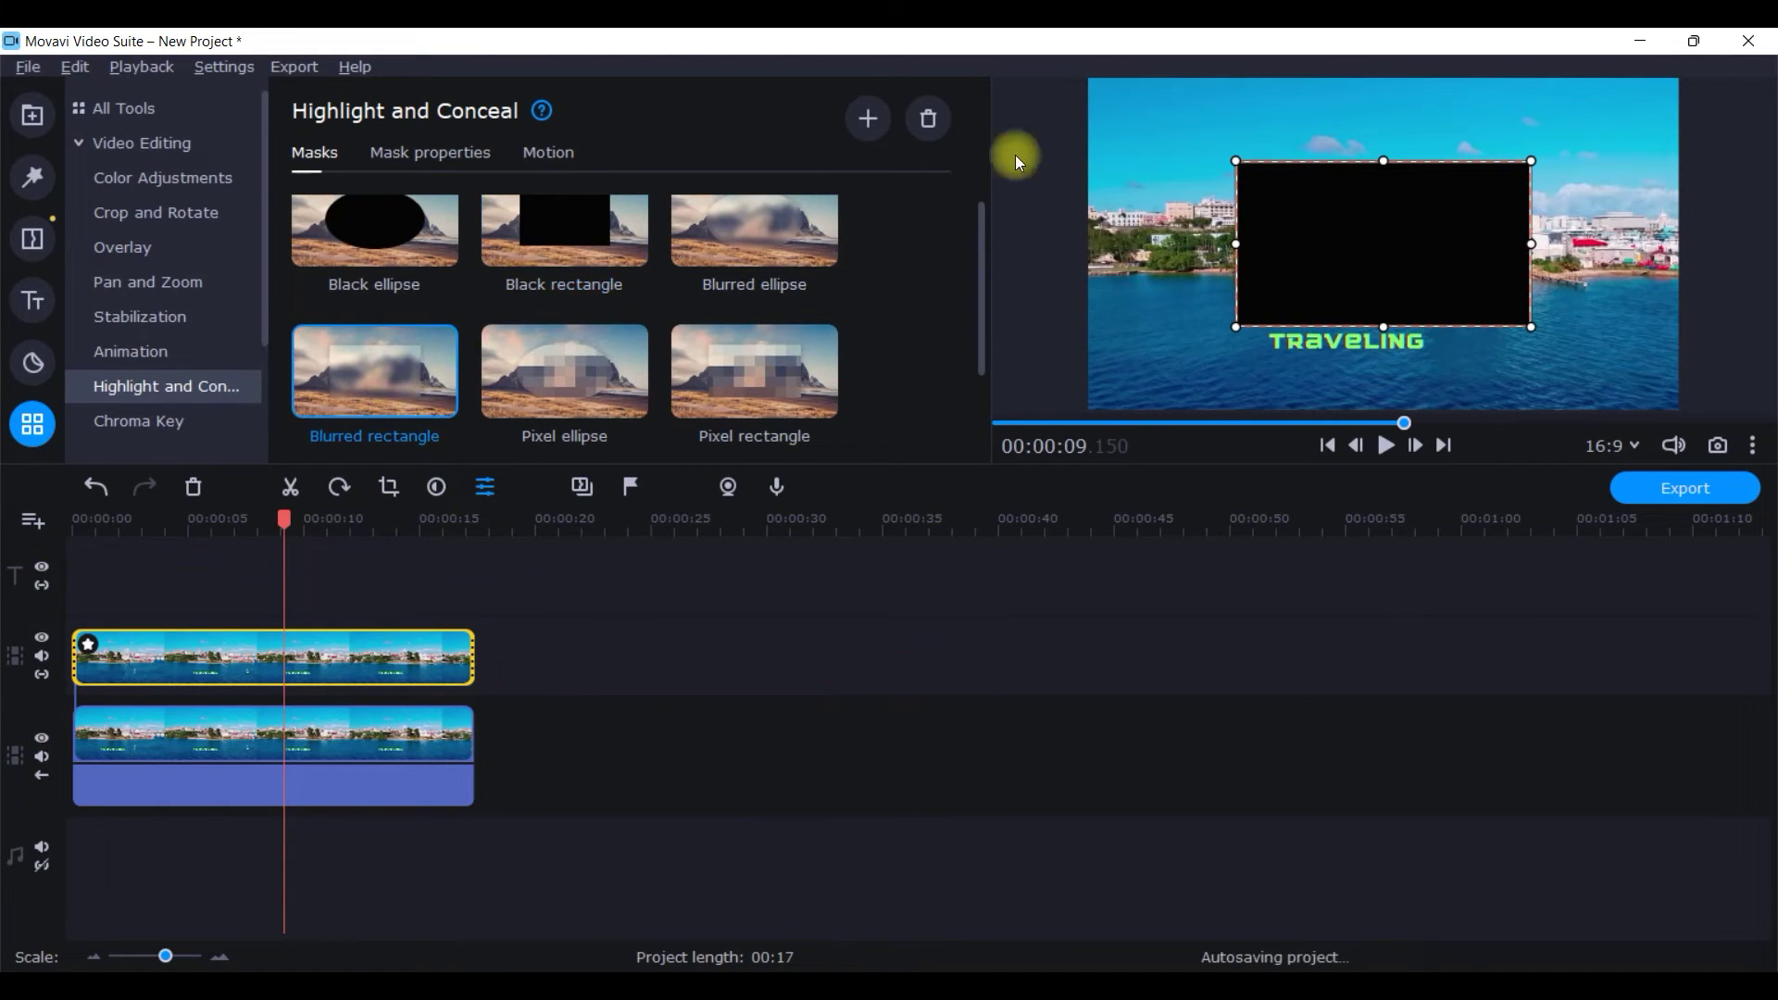
{"action": "left_click_drag", "start_coordinate": [1393, 334], "coordinate": [1418, 337]}
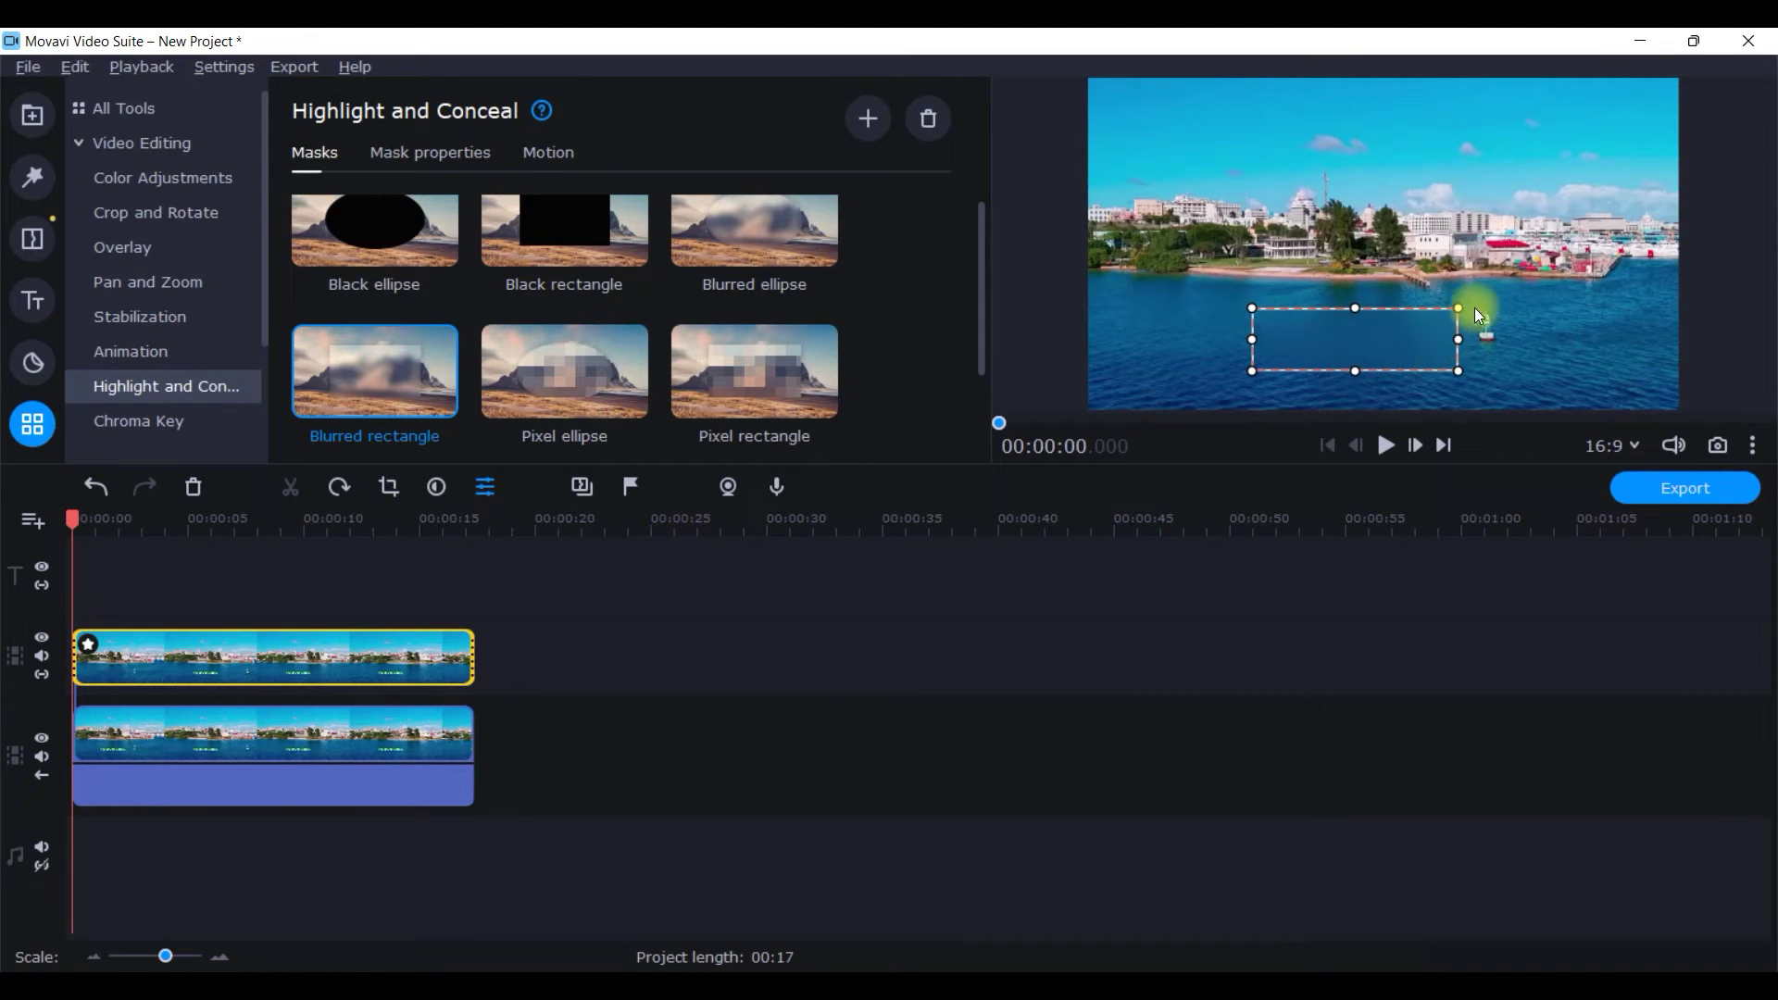
{"action": "mouse_move", "coordinate": [1474, 308]}
{"action": "left_mouse_down"}
{"action": "mouse_move", "coordinate": [1369, 348]}
{"action": "mouse_move", "coordinate": [1442, 372]}
{"action": "mouse_move", "coordinate": [1377, 349]}
{"action": "left_mouse_up"}
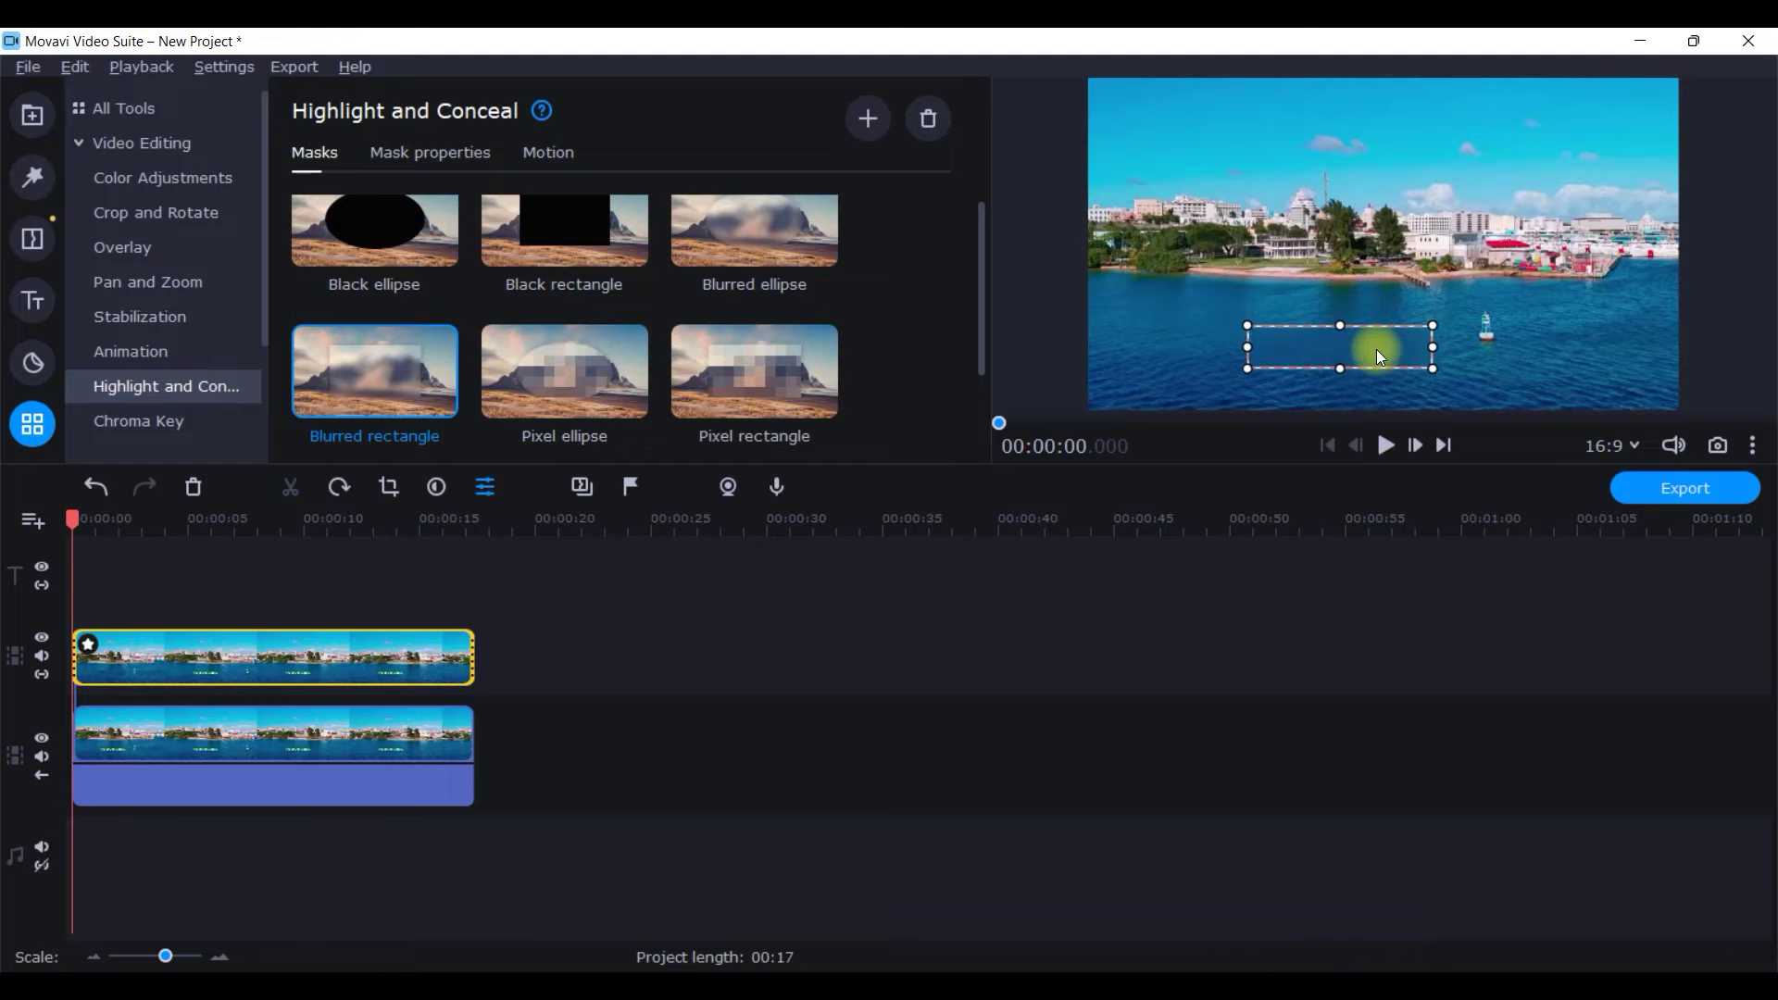
Step: Nudge the blur box, set mask feathering to 100%, and apply it
{"action": "left_click", "coordinate": [1496, 374]}
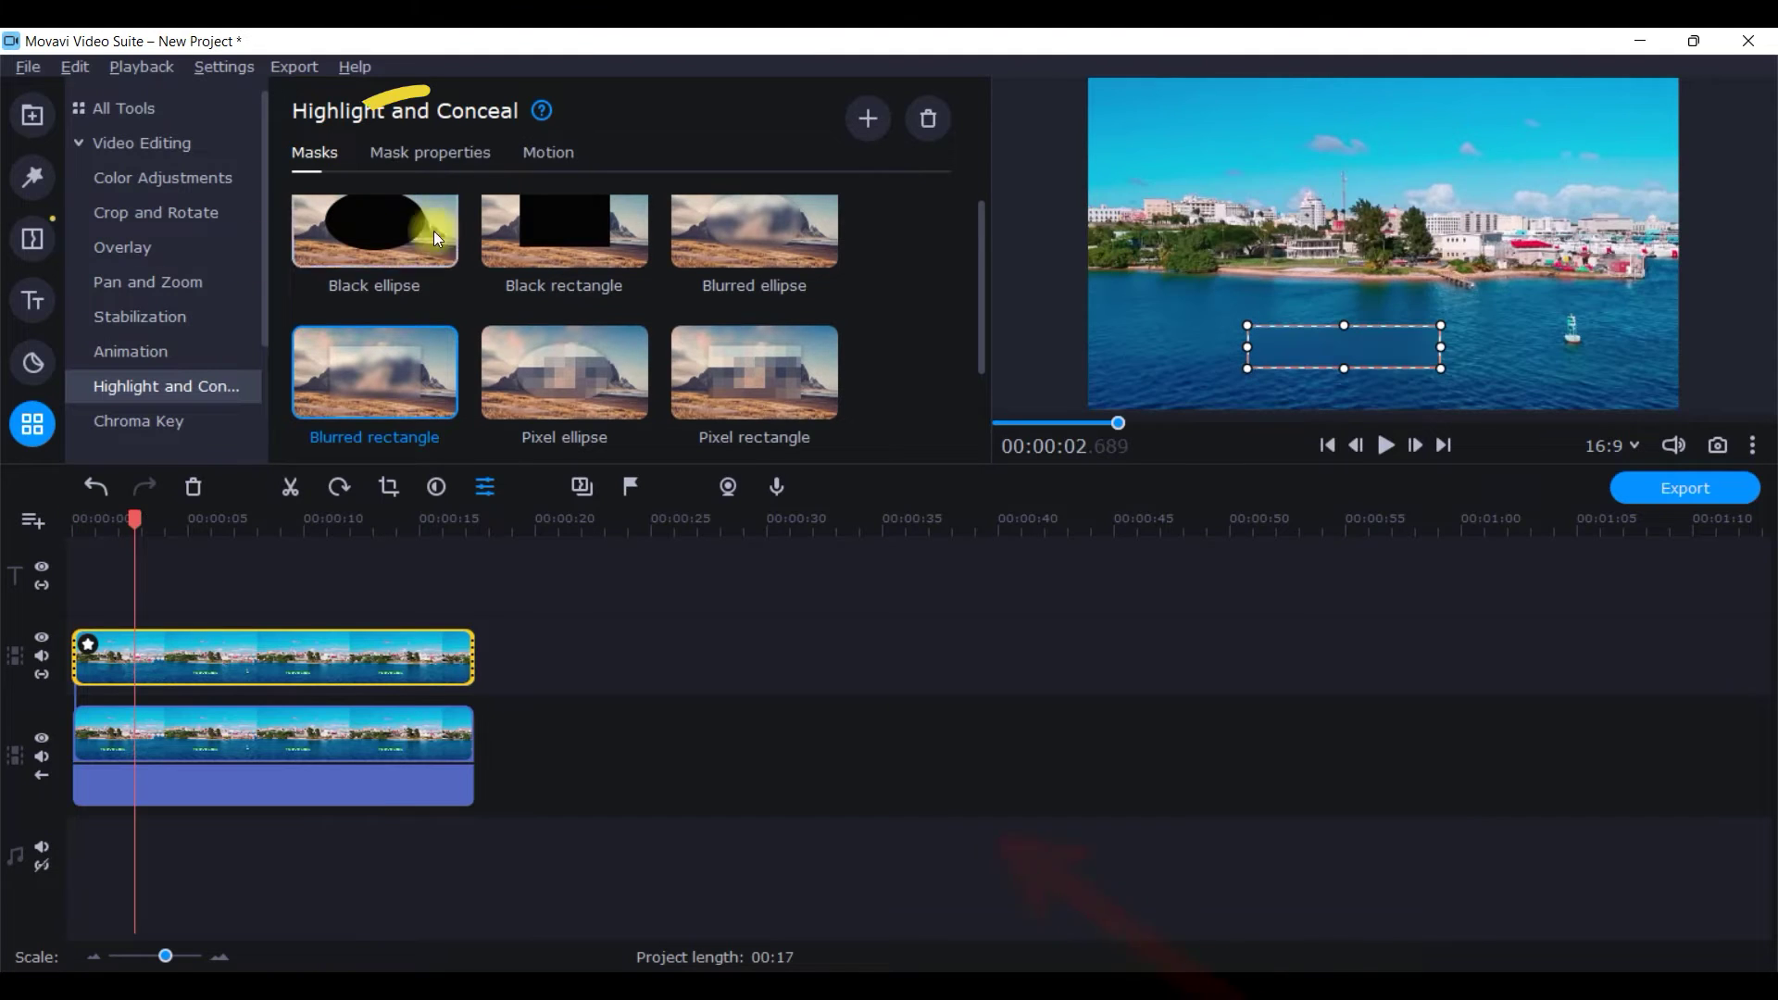
{"action": "left_click", "coordinate": [435, 153]}
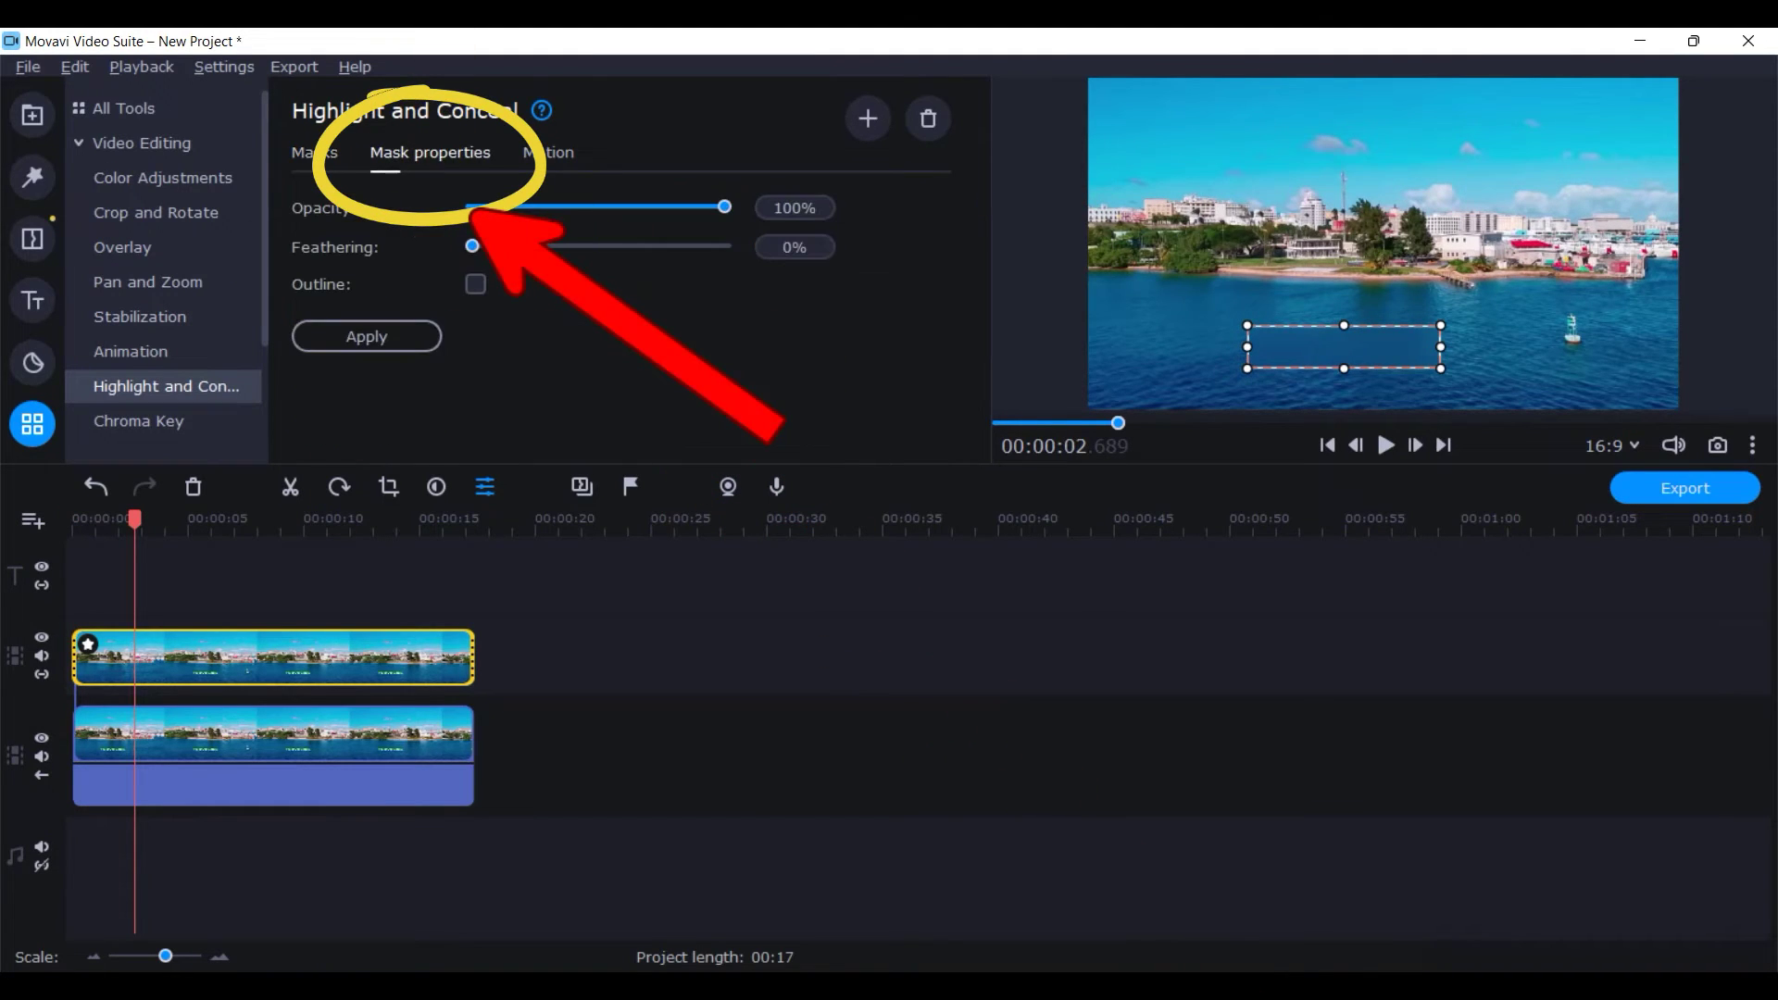
{"action": "left_click", "coordinate": [366, 336]}
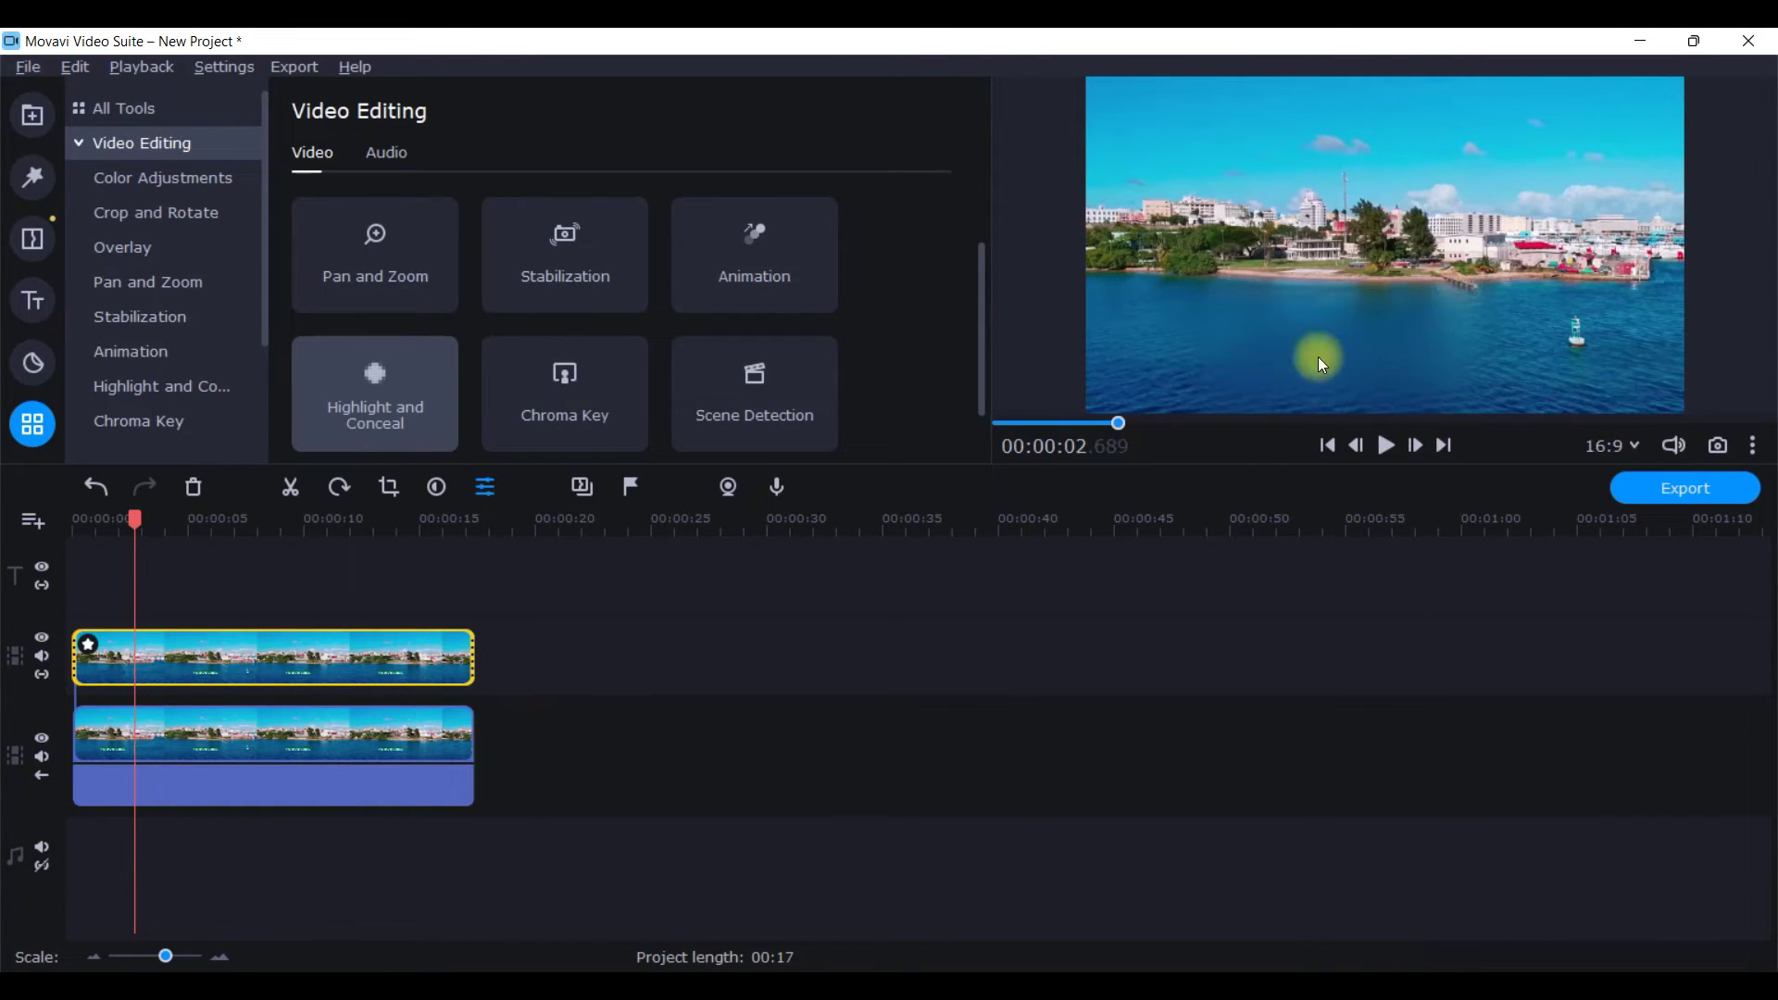
{"action": "left_click", "coordinate": [1753, 444]}
{"action": "left_click_drag", "start_coordinate": [137, 518], "coordinate": [0, 548]}
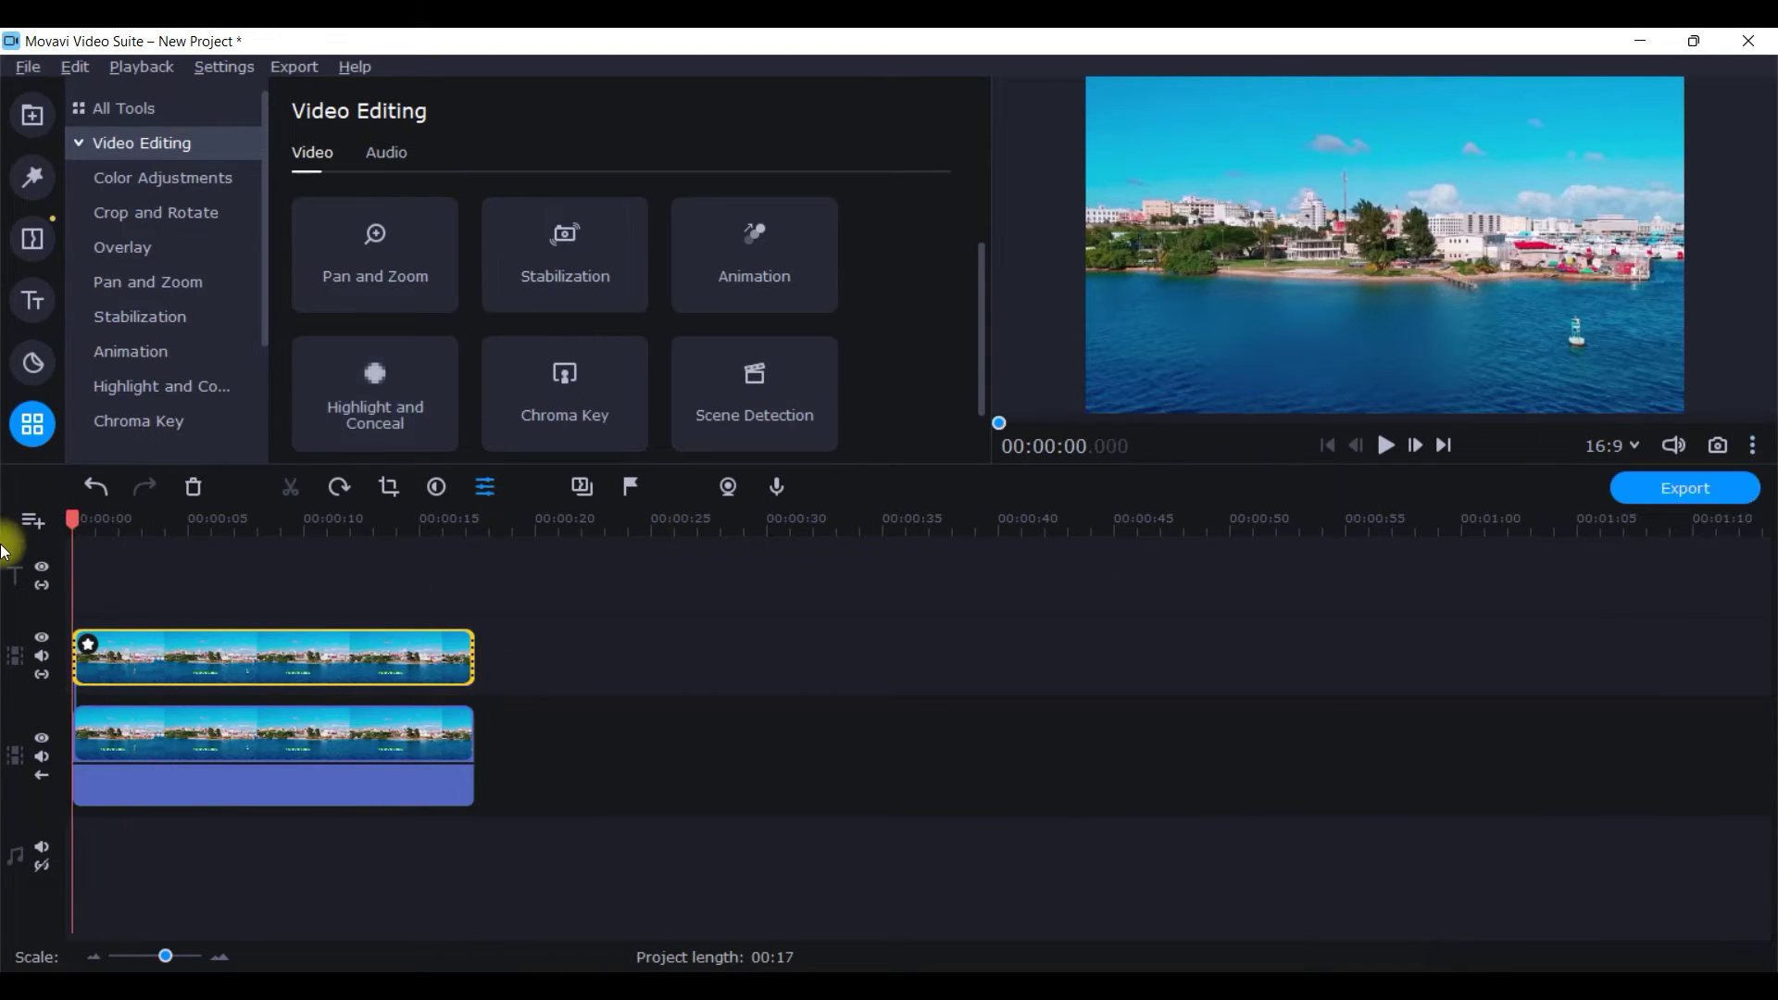
Step: Play the masked video in full-screen preview, then exit full screen
{"action": "key", "text": "alt+Return"}
{"action": "left_click", "coordinate": [886, 955]}
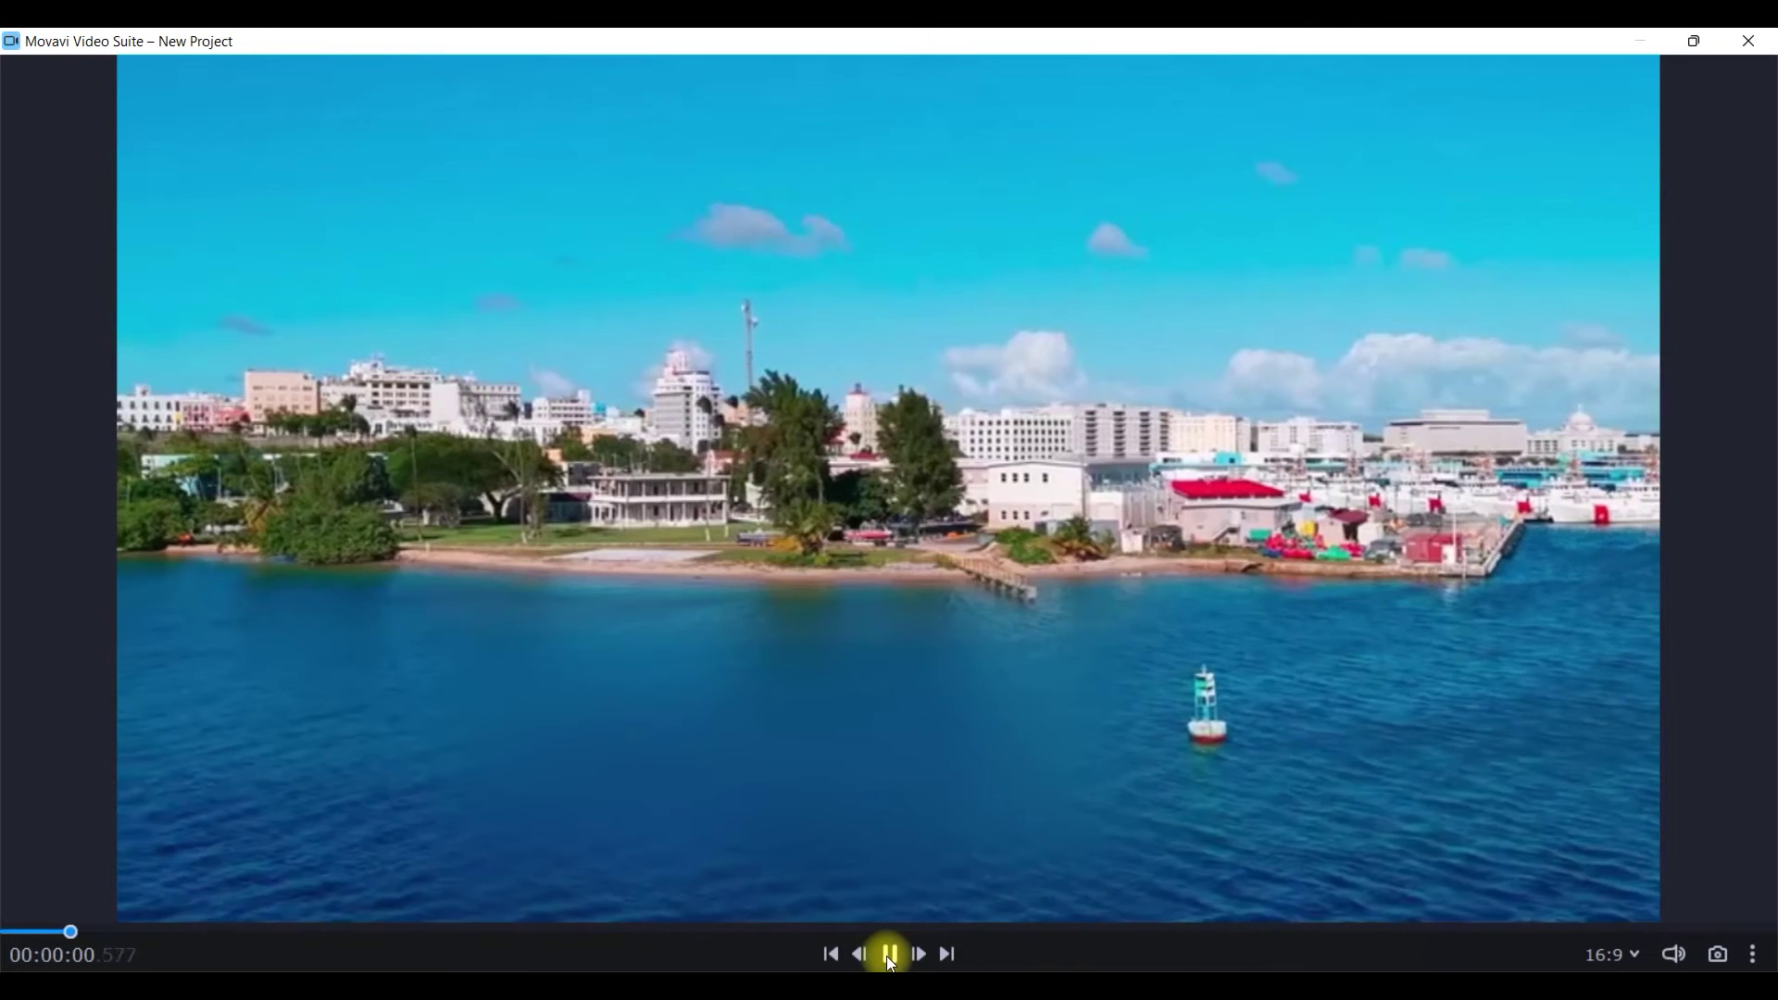
{"action": "left_click", "coordinate": [886, 955]}
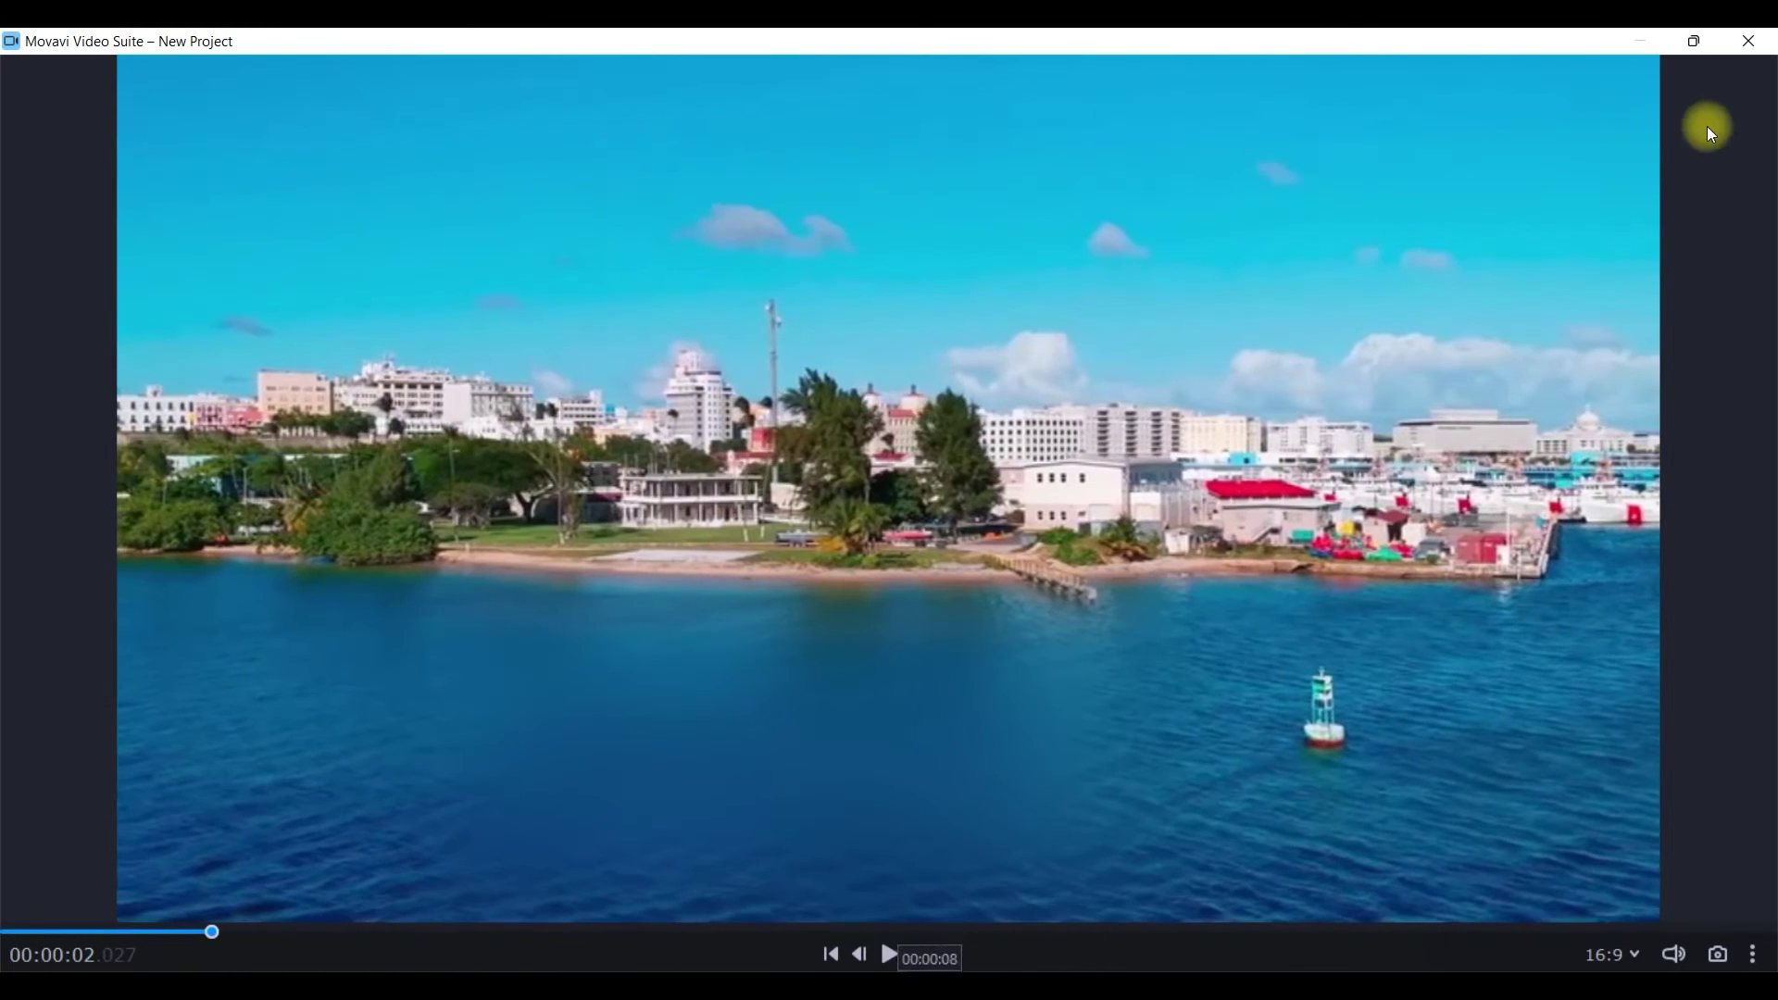
{"action": "left_click", "coordinate": [1761, 50]}
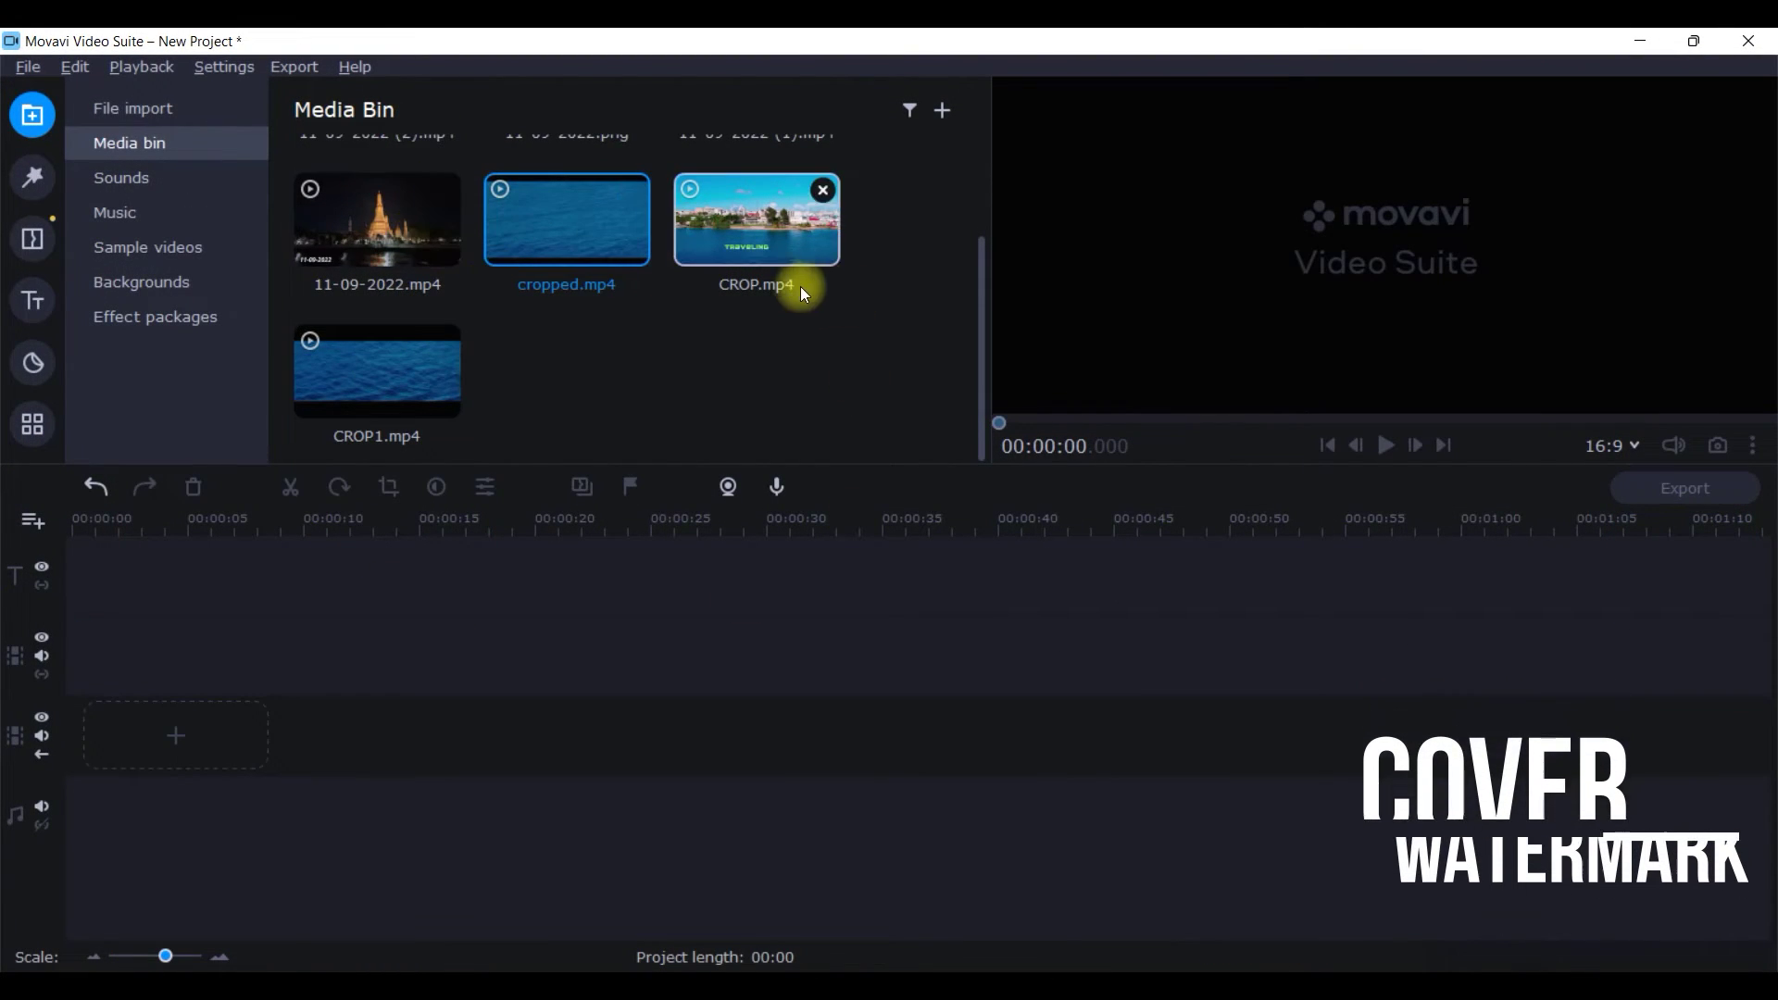
{"action": "scroll", "coordinate": [793, 288], "scroll_direction": "up", "scroll_amount": 2}
Step: Place 11-09-2022 (2).mp4 on the video track and 11-09-2022.png above it, then browse all stickers
{"action": "mouse_move", "coordinate": [389, 195]}
{"action": "left_mouse_down"}
{"action": "mouse_move", "coordinate": [395, 487]}
{"action": "mouse_move", "coordinate": [77, 702]}
{"action": "left_mouse_up"}
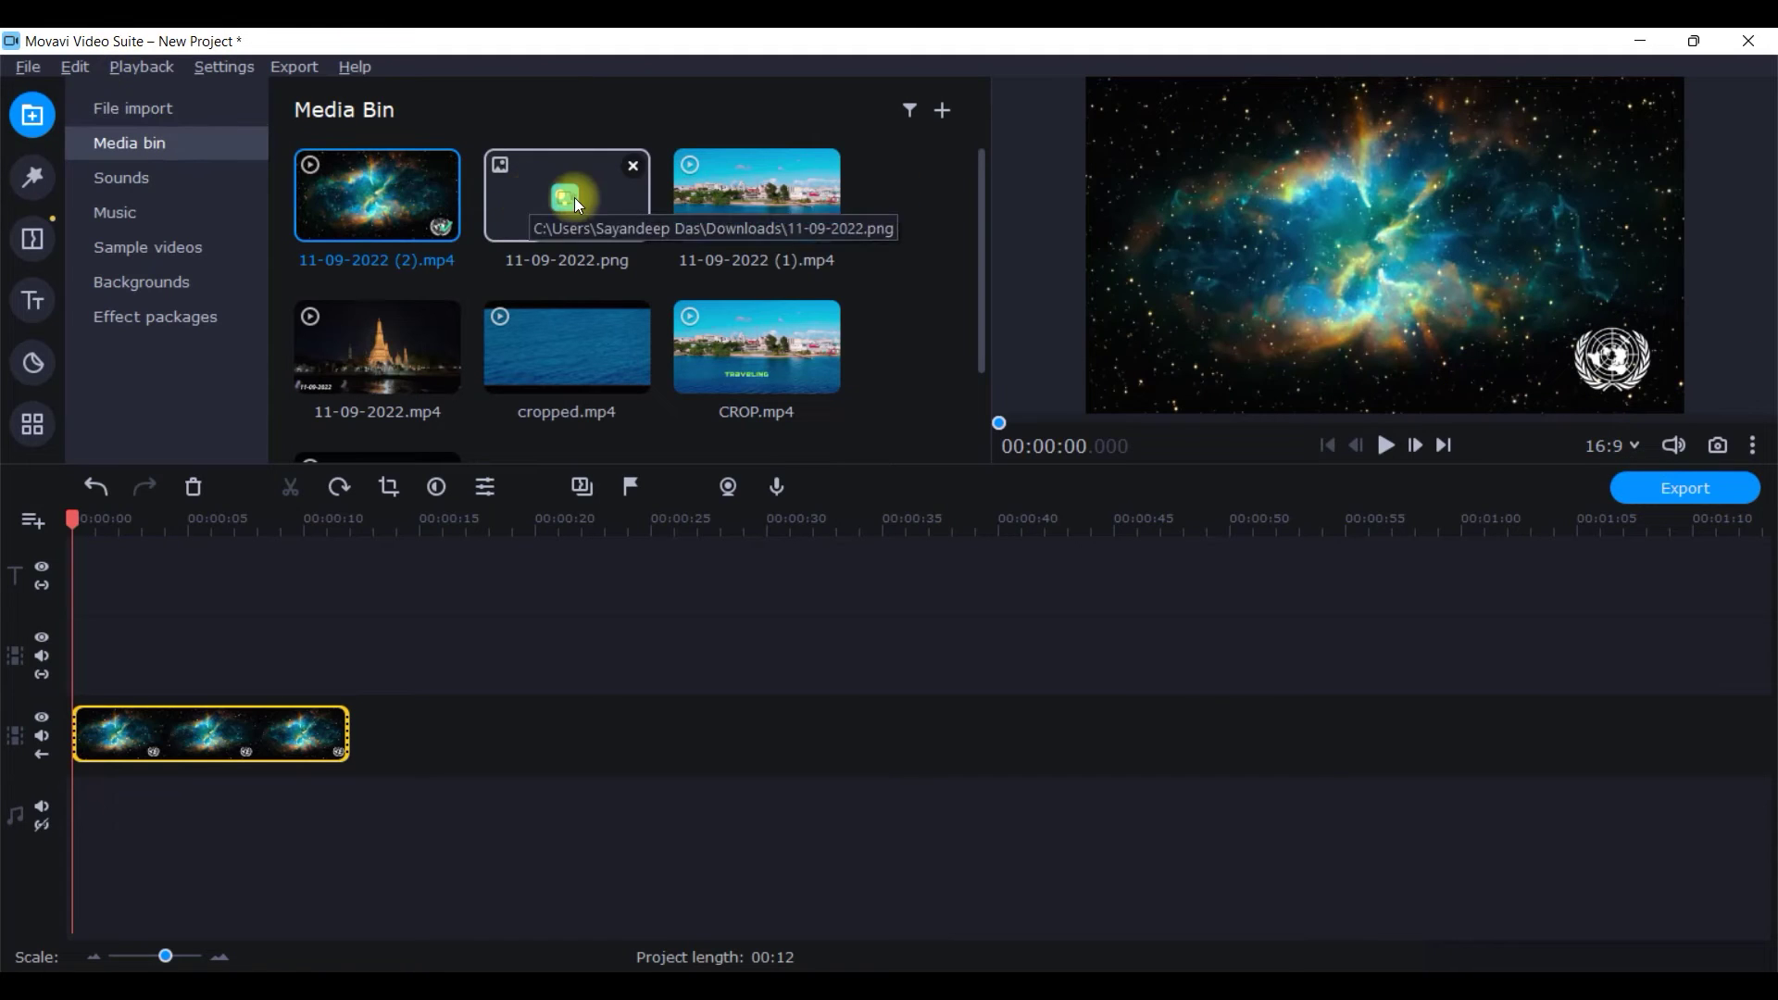
{"action": "left_click_drag", "start_coordinate": [527, 195], "coordinate": [96, 552]}
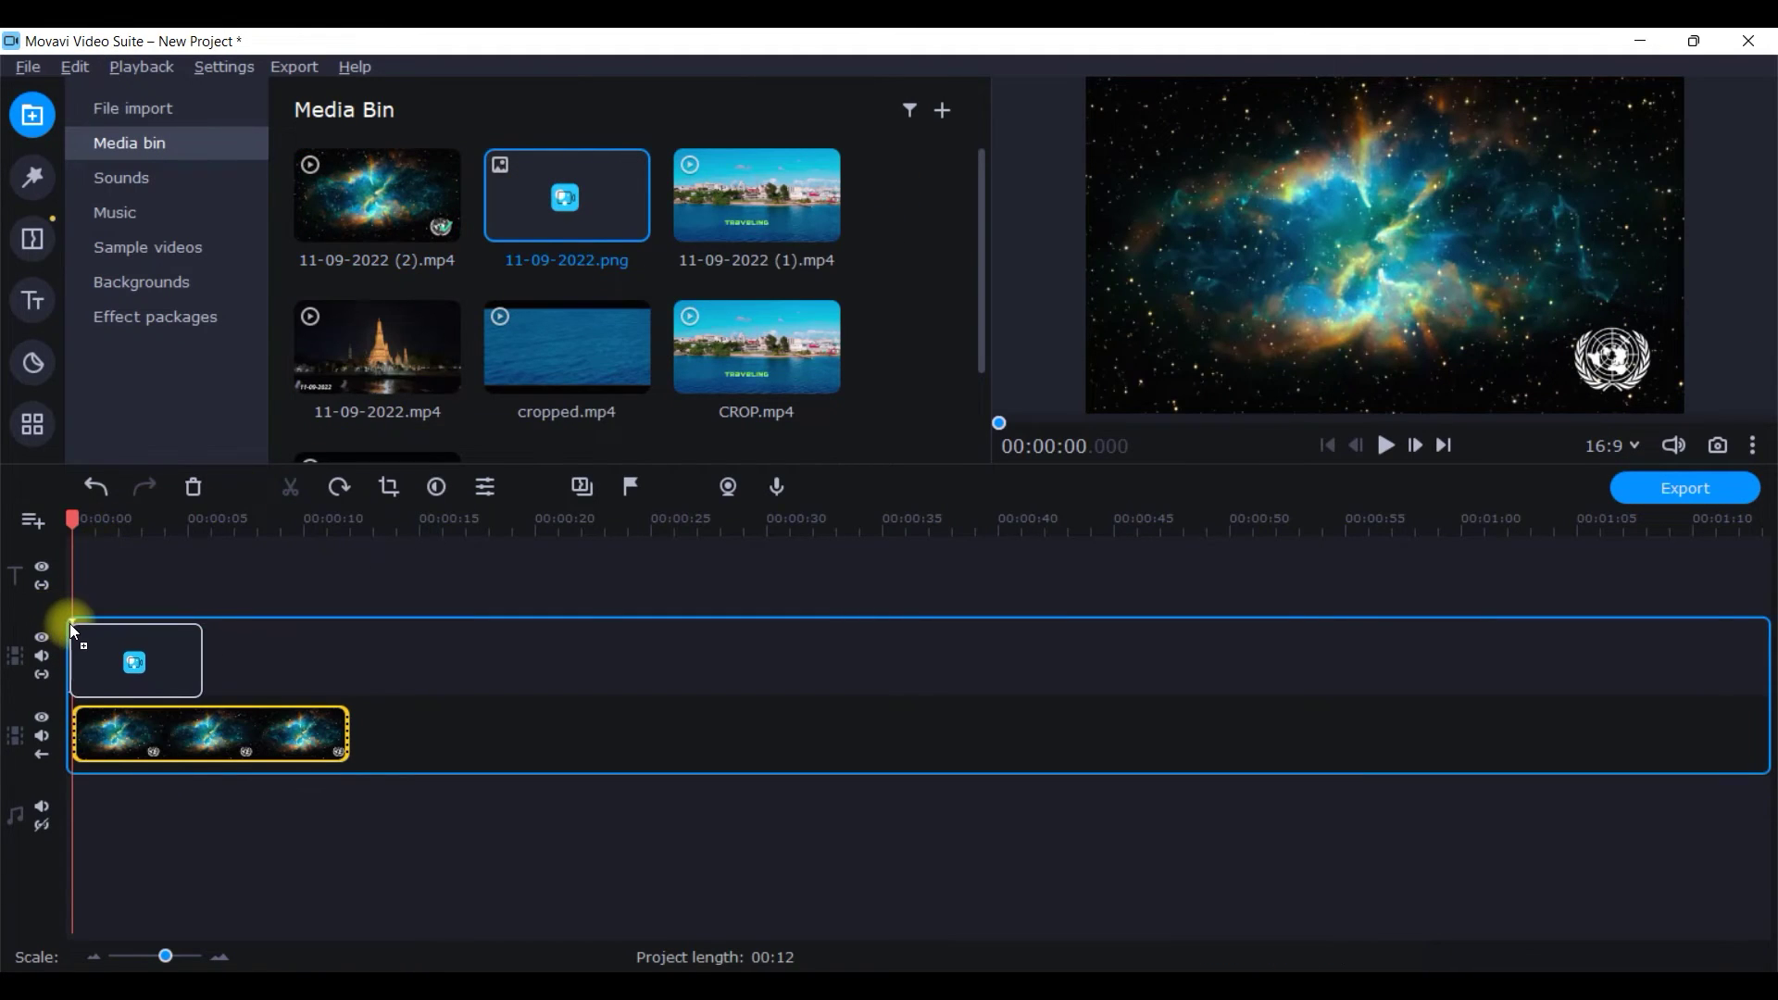
{"action": "left_click_drag", "start_coordinate": [55, 611], "coordinate": [70, 624]}
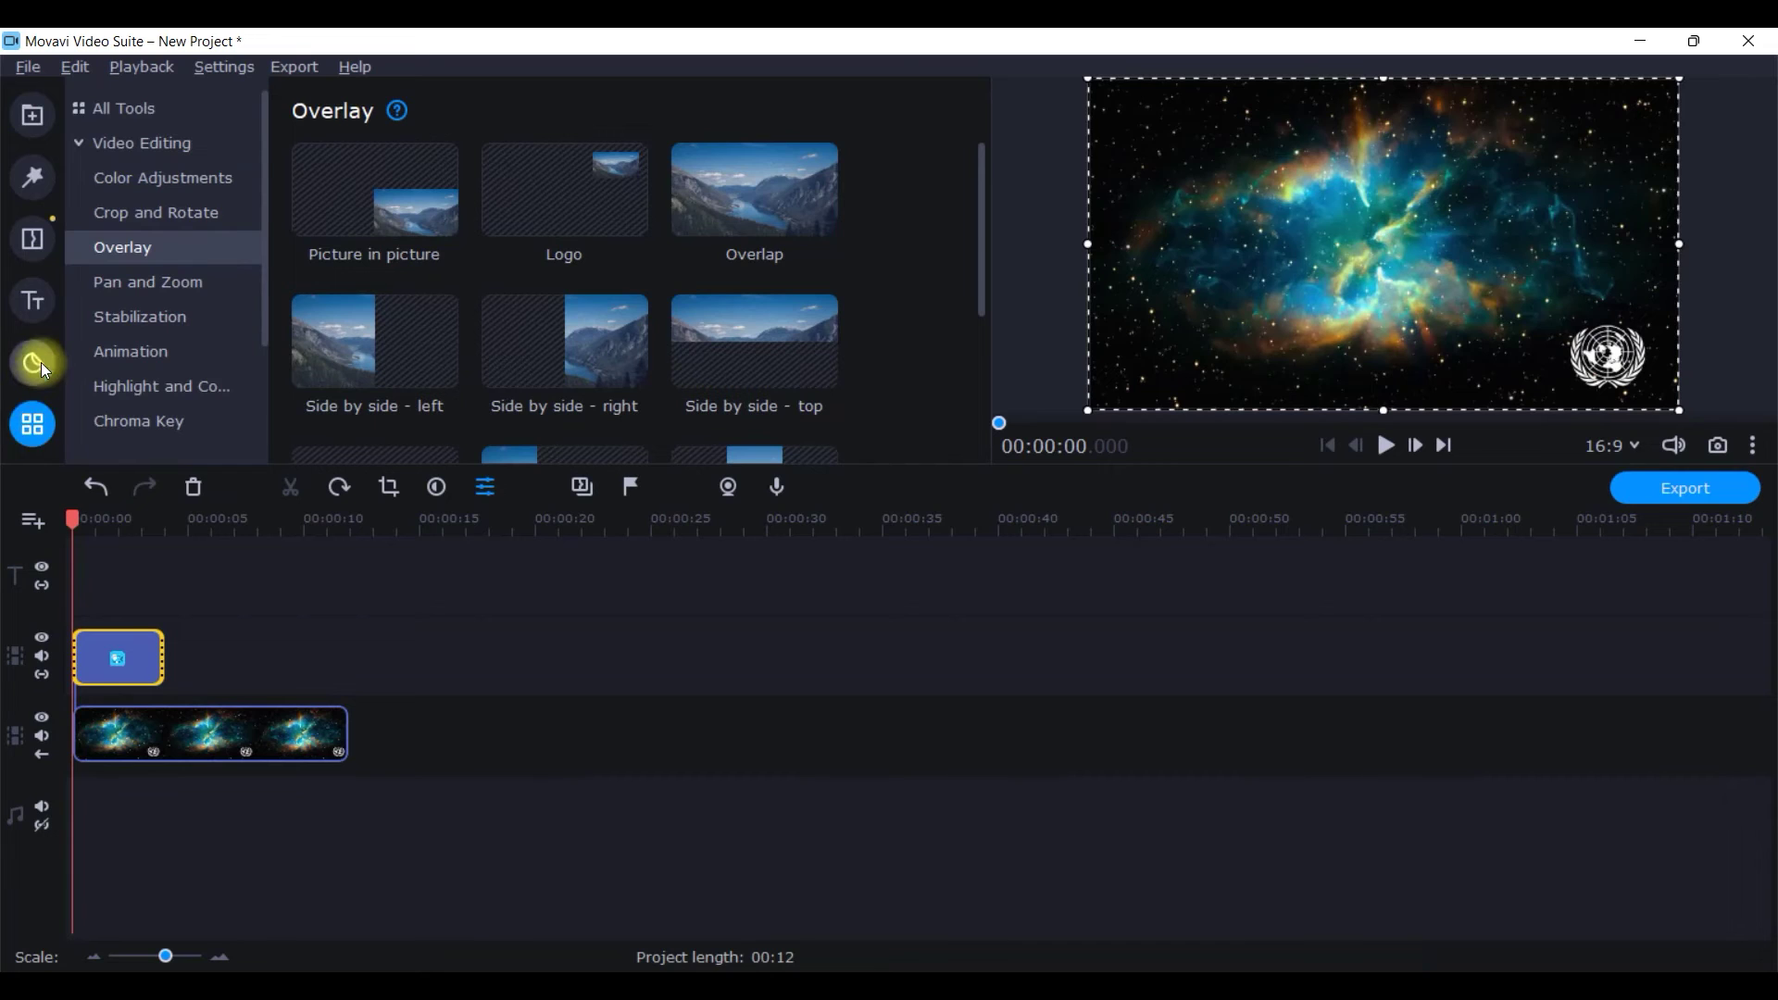
{"action": "left_click", "coordinate": [40, 363]}
{"action": "scroll", "coordinate": [153, 111], "scroll_direction": "up", "scroll_amount": 3}
{"action": "left_click", "coordinate": [152, 110]}
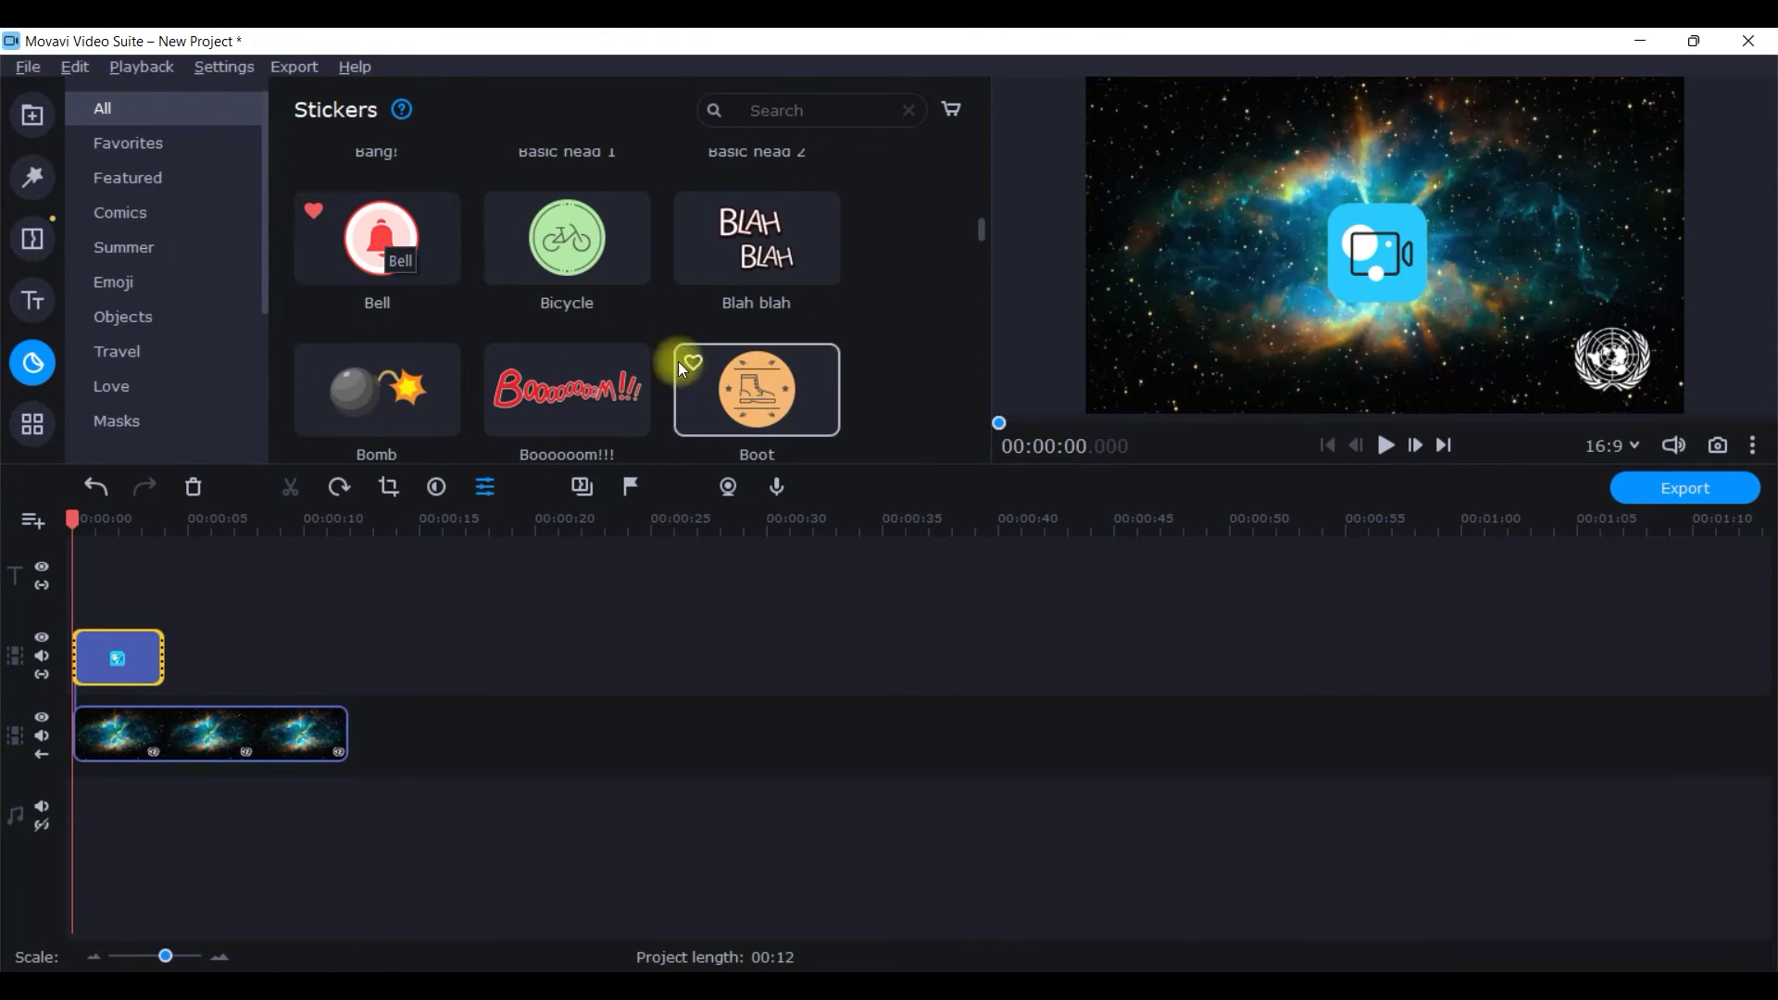
{"action": "scroll", "coordinate": [574, 220], "scroll_direction": "down", "scroll_amount": 1}
{"action": "scroll", "coordinate": [550, 244], "scroll_direction": "down", "scroll_amount": 1}
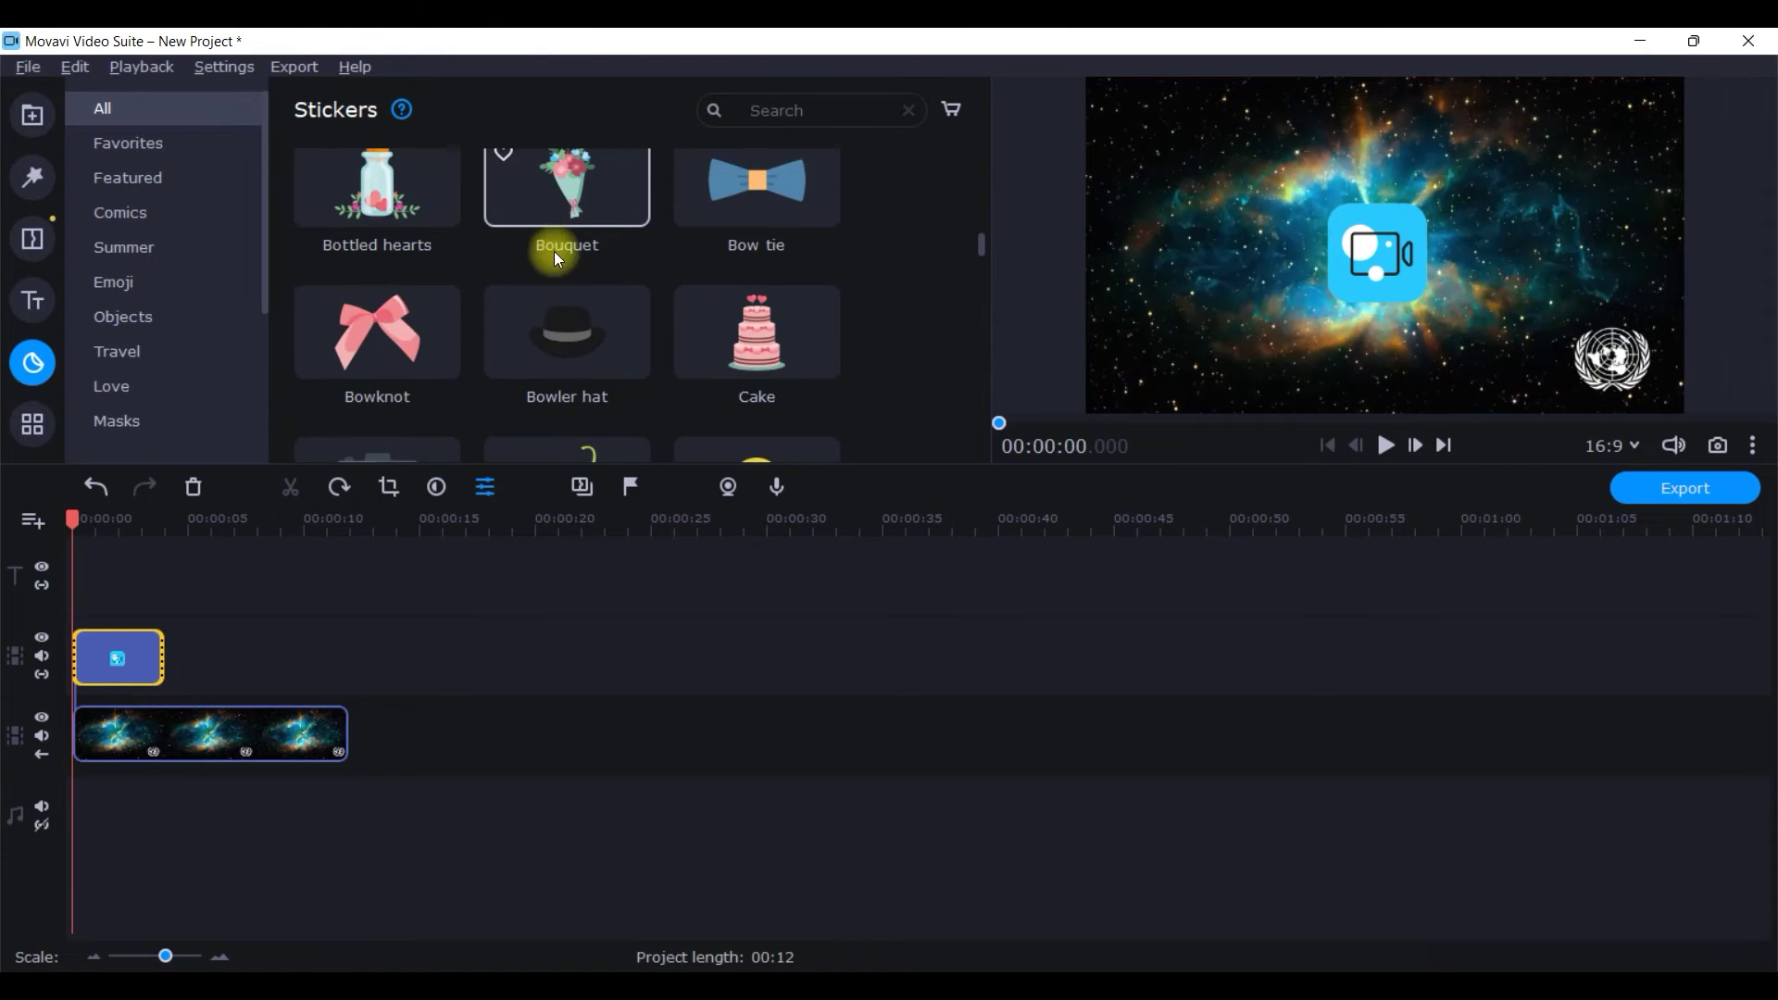
{"action": "scroll", "coordinate": [563, 260], "scroll_direction": "down", "scroll_amount": 1}
{"action": "scroll", "coordinate": [566, 267], "scroll_direction": "down", "scroll_amount": 2}
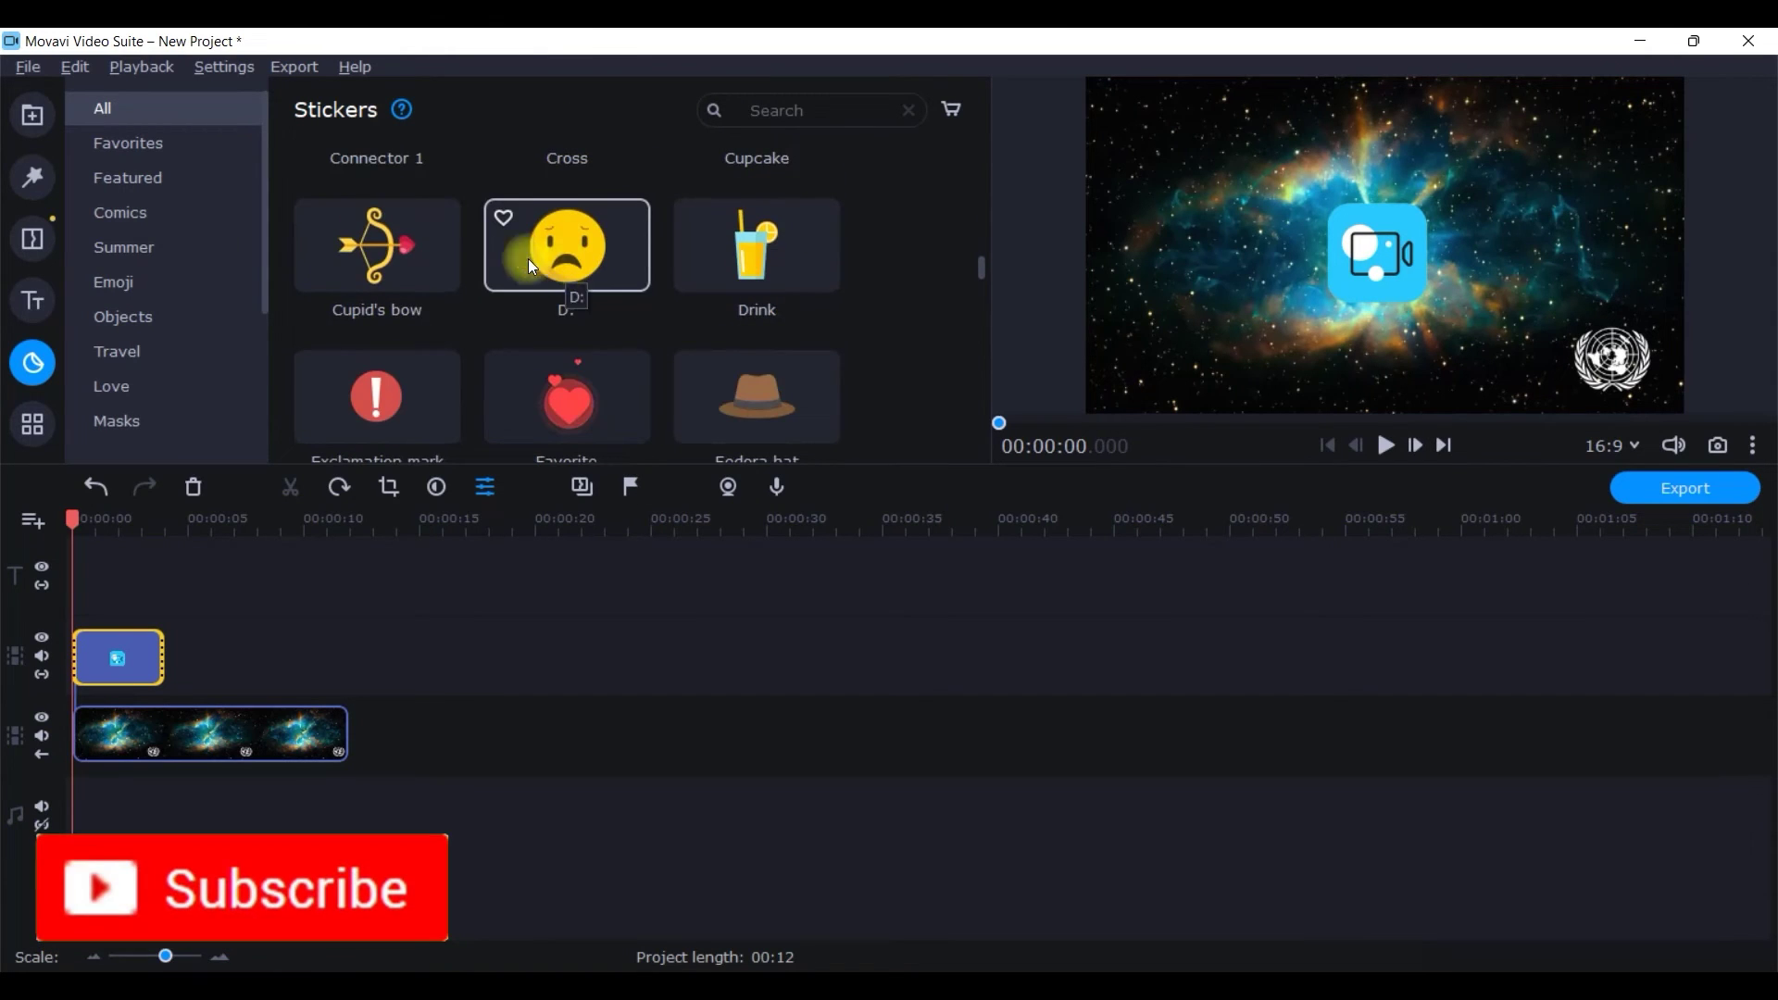
Step: Extend the 11-09-2022.png overlay to 12 seconds and shrink it to the bottom-right with Picture in picture
{"action": "double_click", "coordinate": [120, 645]}
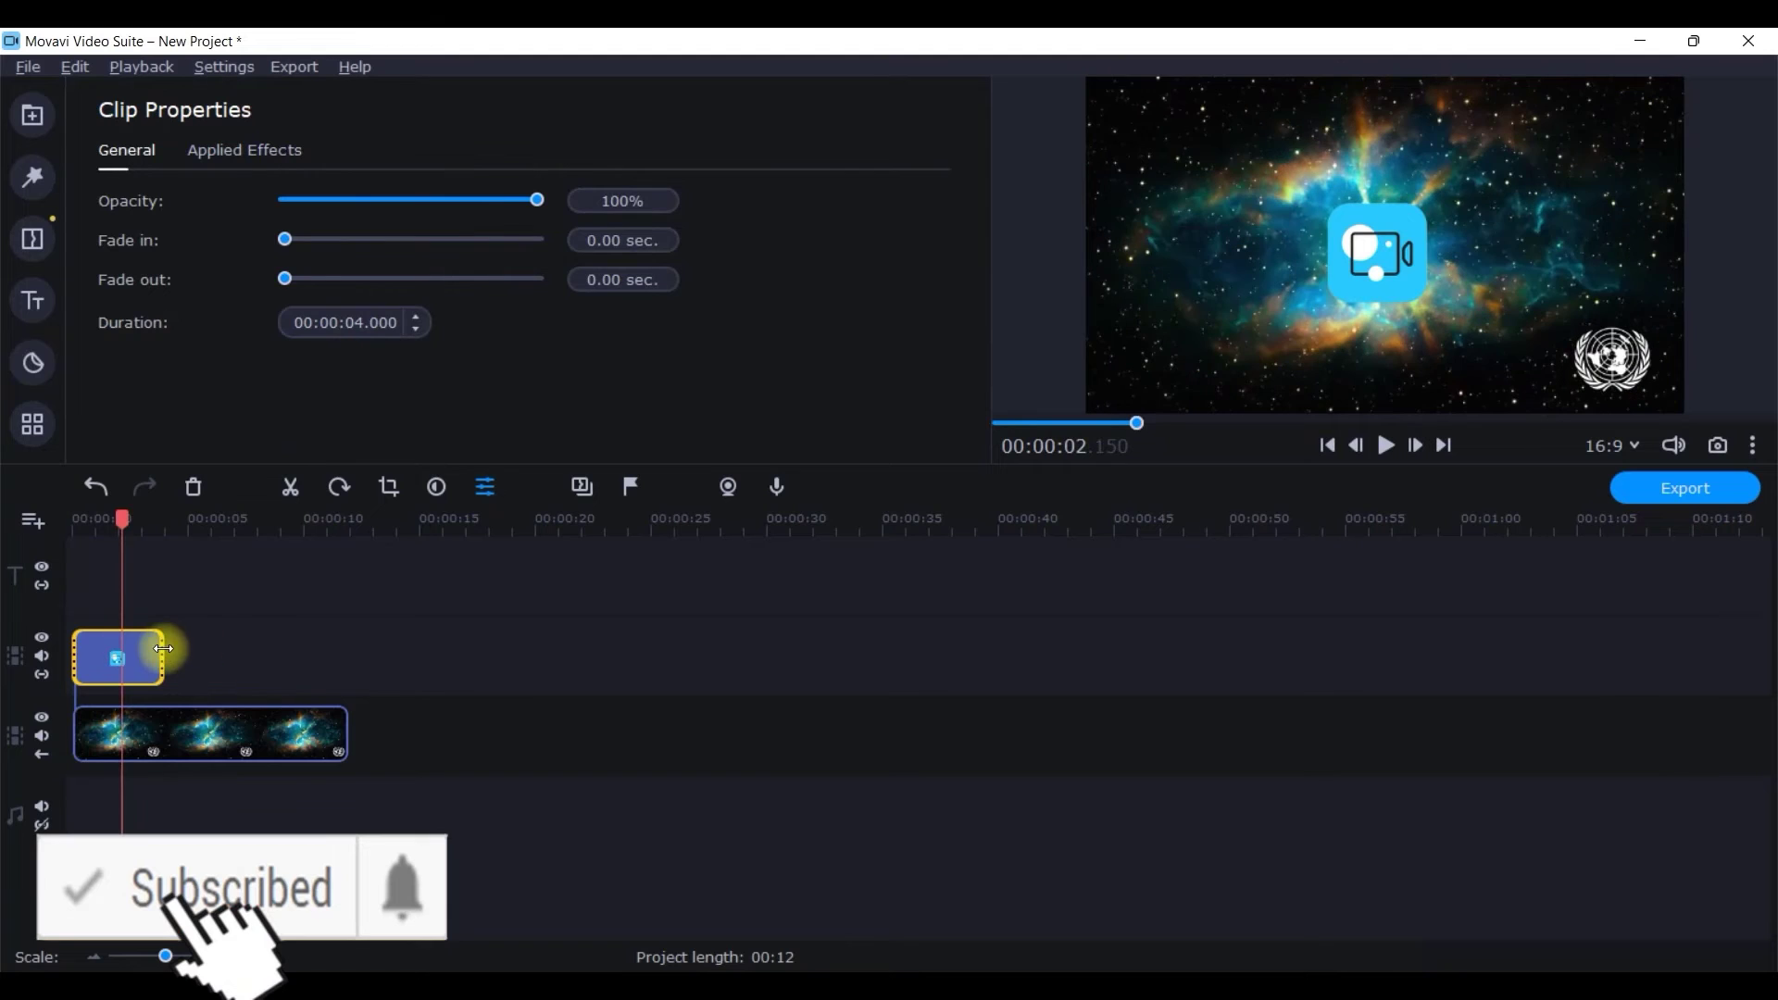
{"action": "left_click_drag", "start_coordinate": [163, 656], "coordinate": [337, 661]}
{"action": "left_click", "coordinate": [208, 663]}
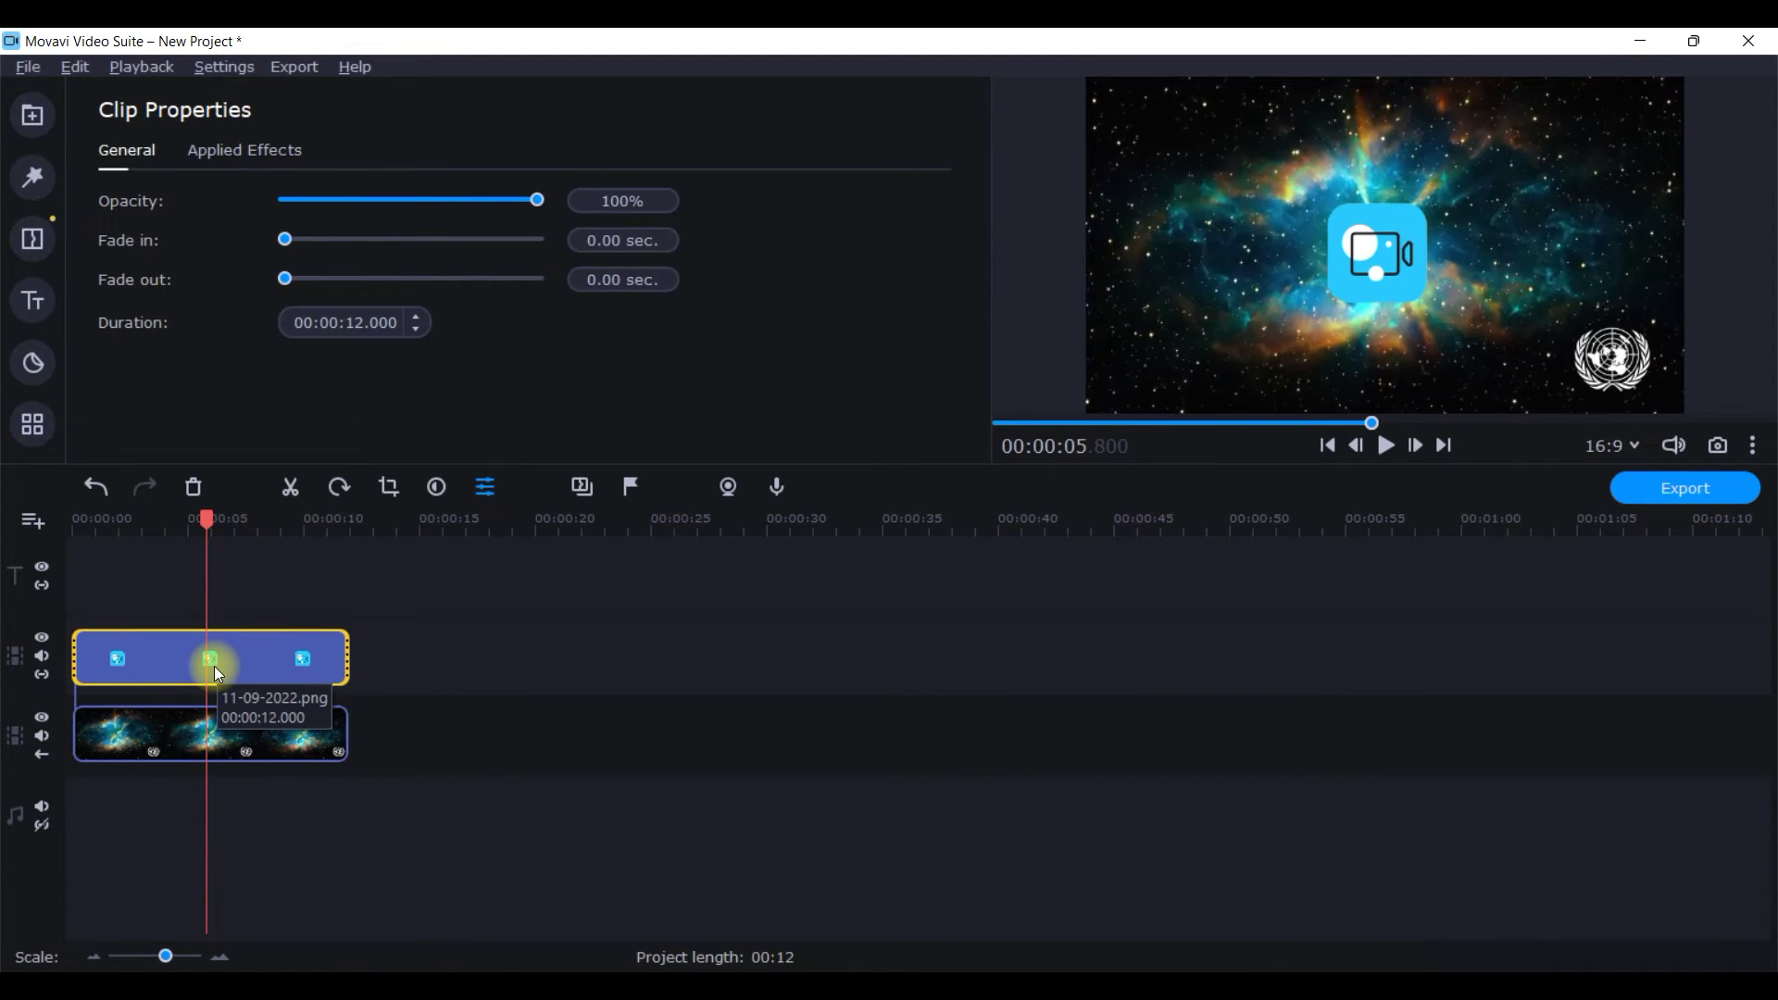
{"action": "left_click", "coordinate": [27, 424]}
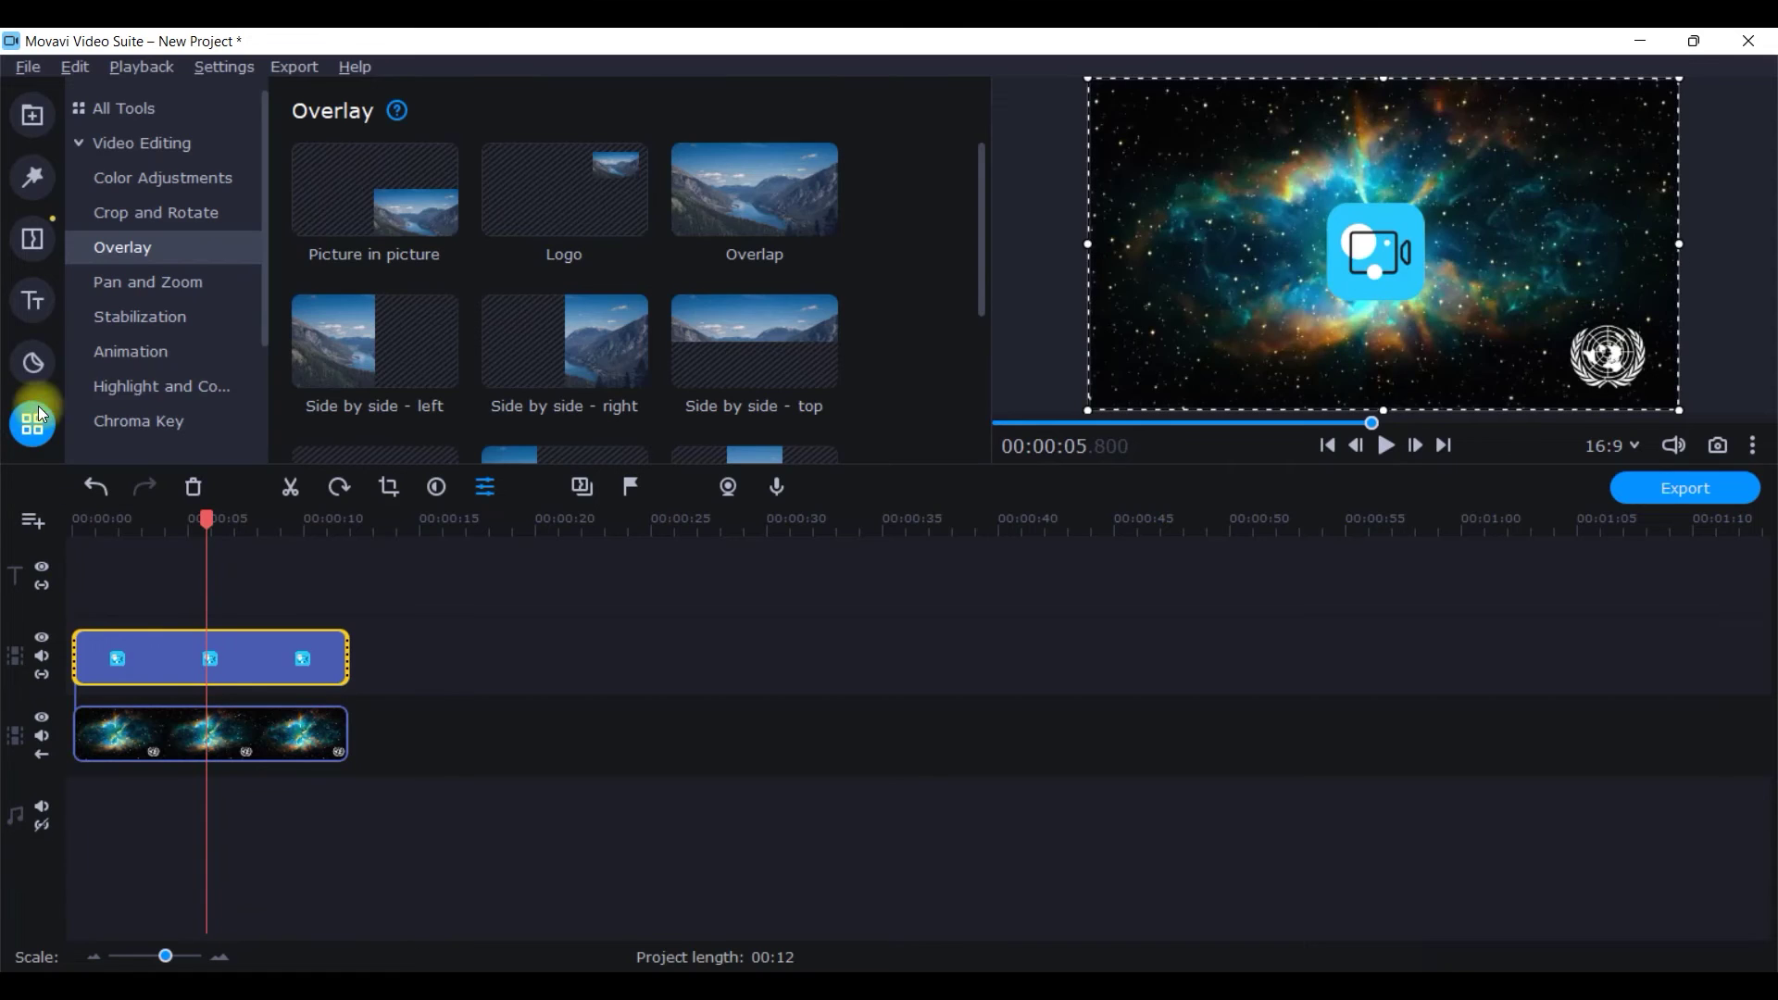
{"action": "left_click", "coordinate": [433, 215]}
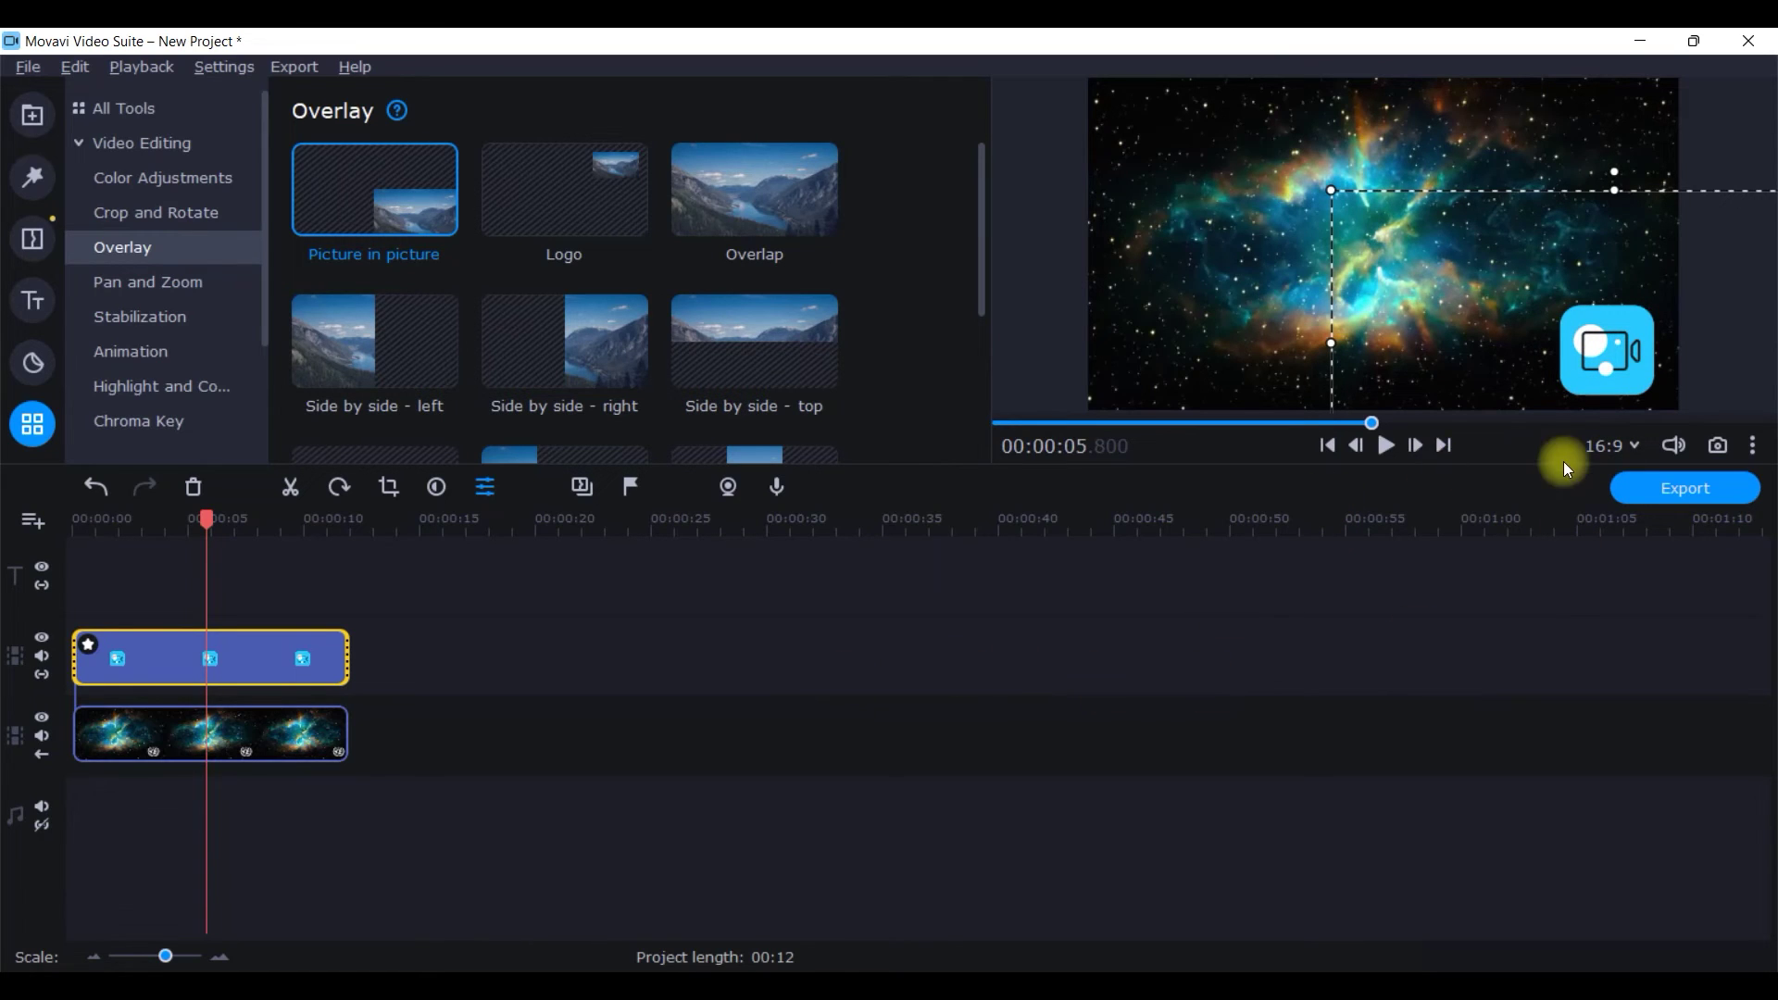
{"action": "left_click", "coordinate": [1009, 427]}
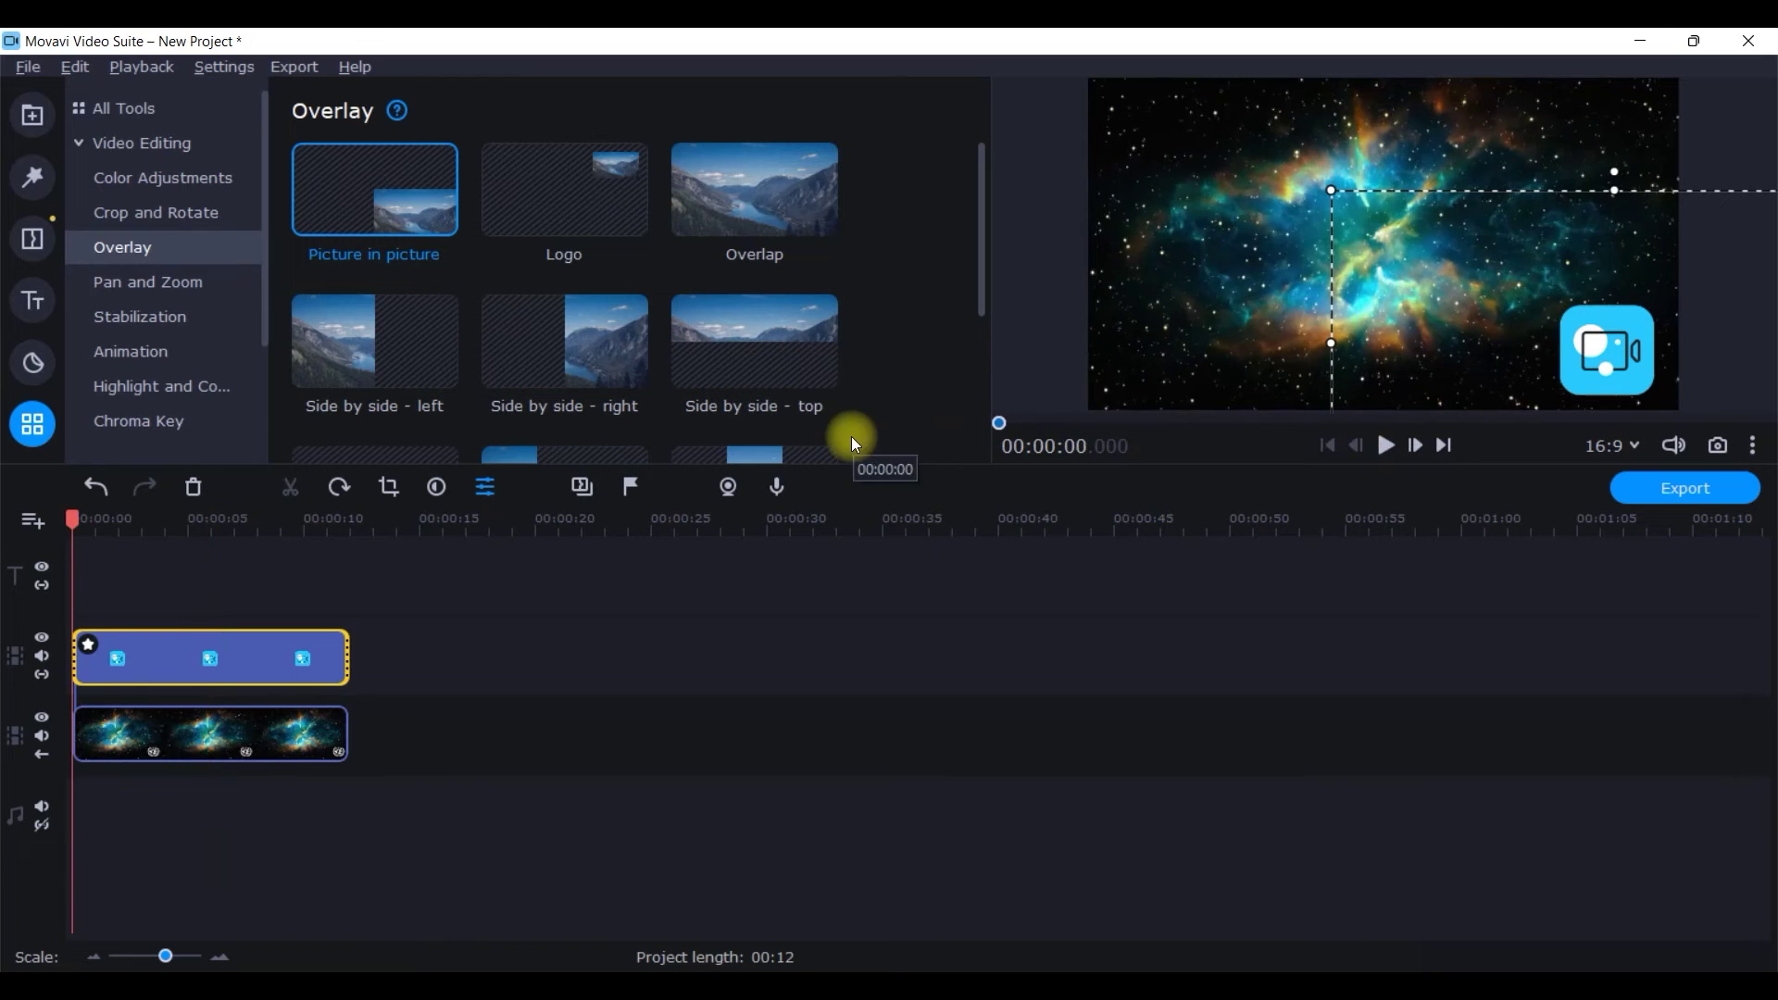
Step: Play the project in a detached, maximized player, then add the Info sticker to the timeline
{"action": "left_click", "coordinate": [1751, 445]}
{"action": "left_click", "coordinate": [1668, 541]}
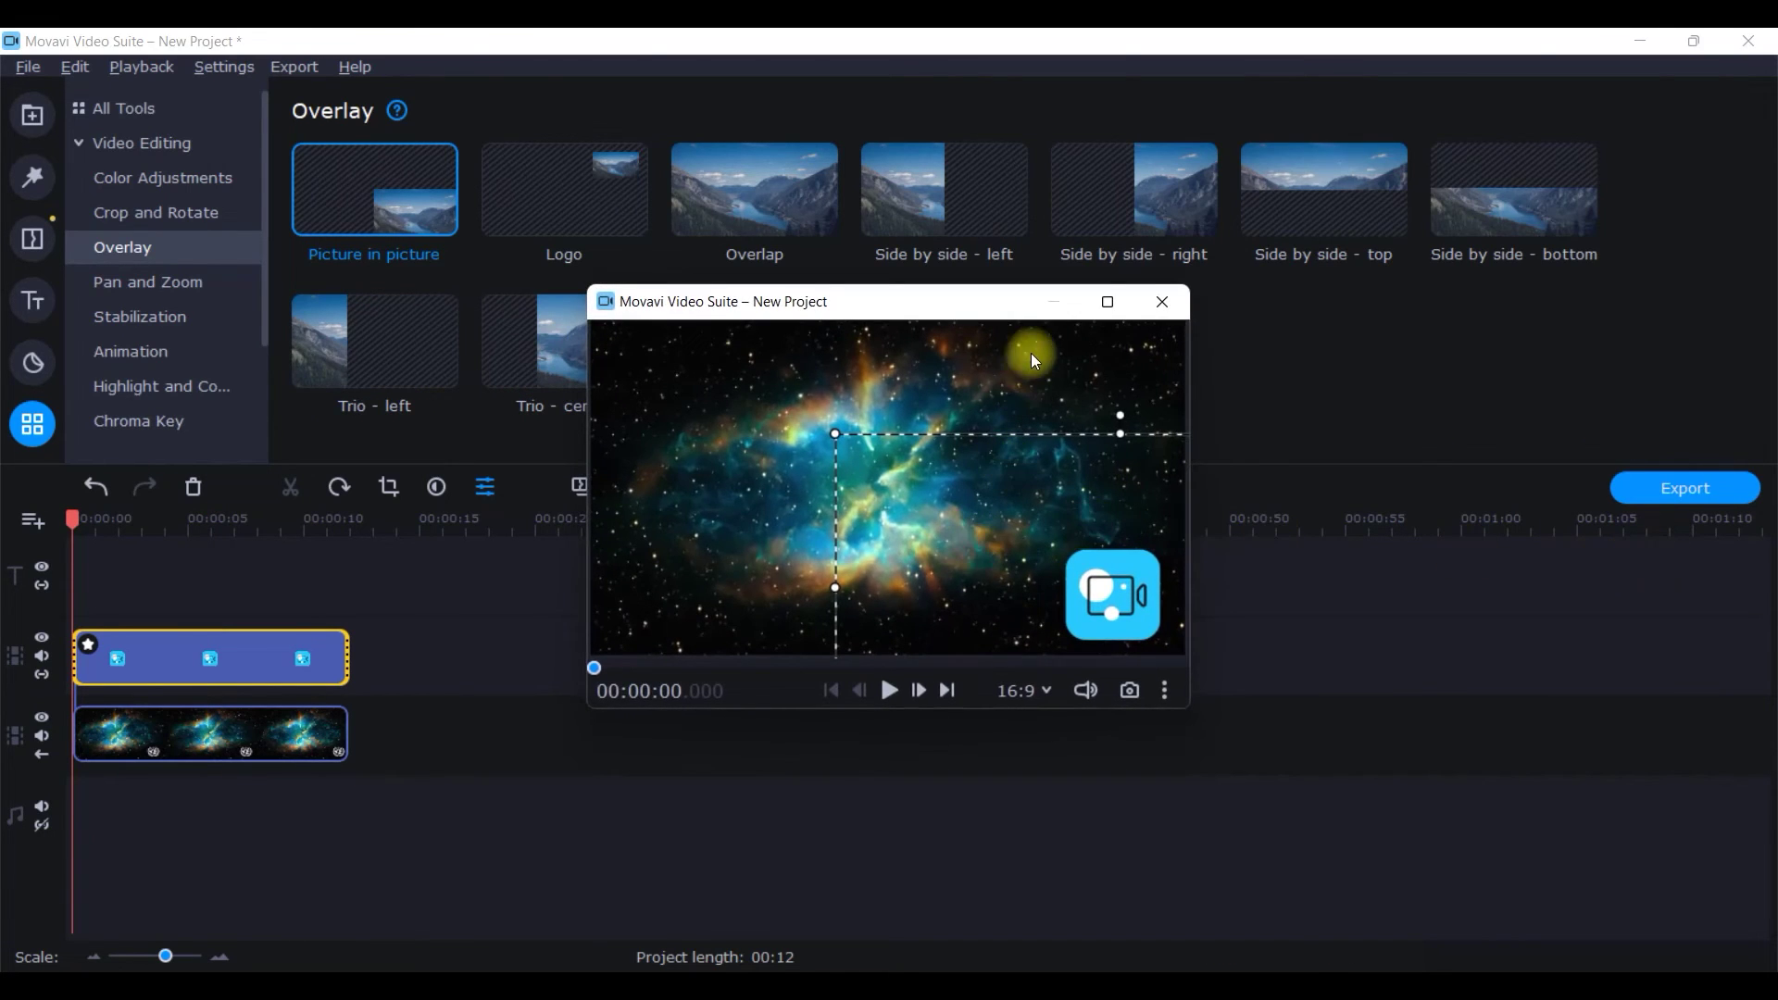
{"action": "left_click", "coordinate": [1103, 303]}
{"action": "left_click", "coordinate": [890, 953]}
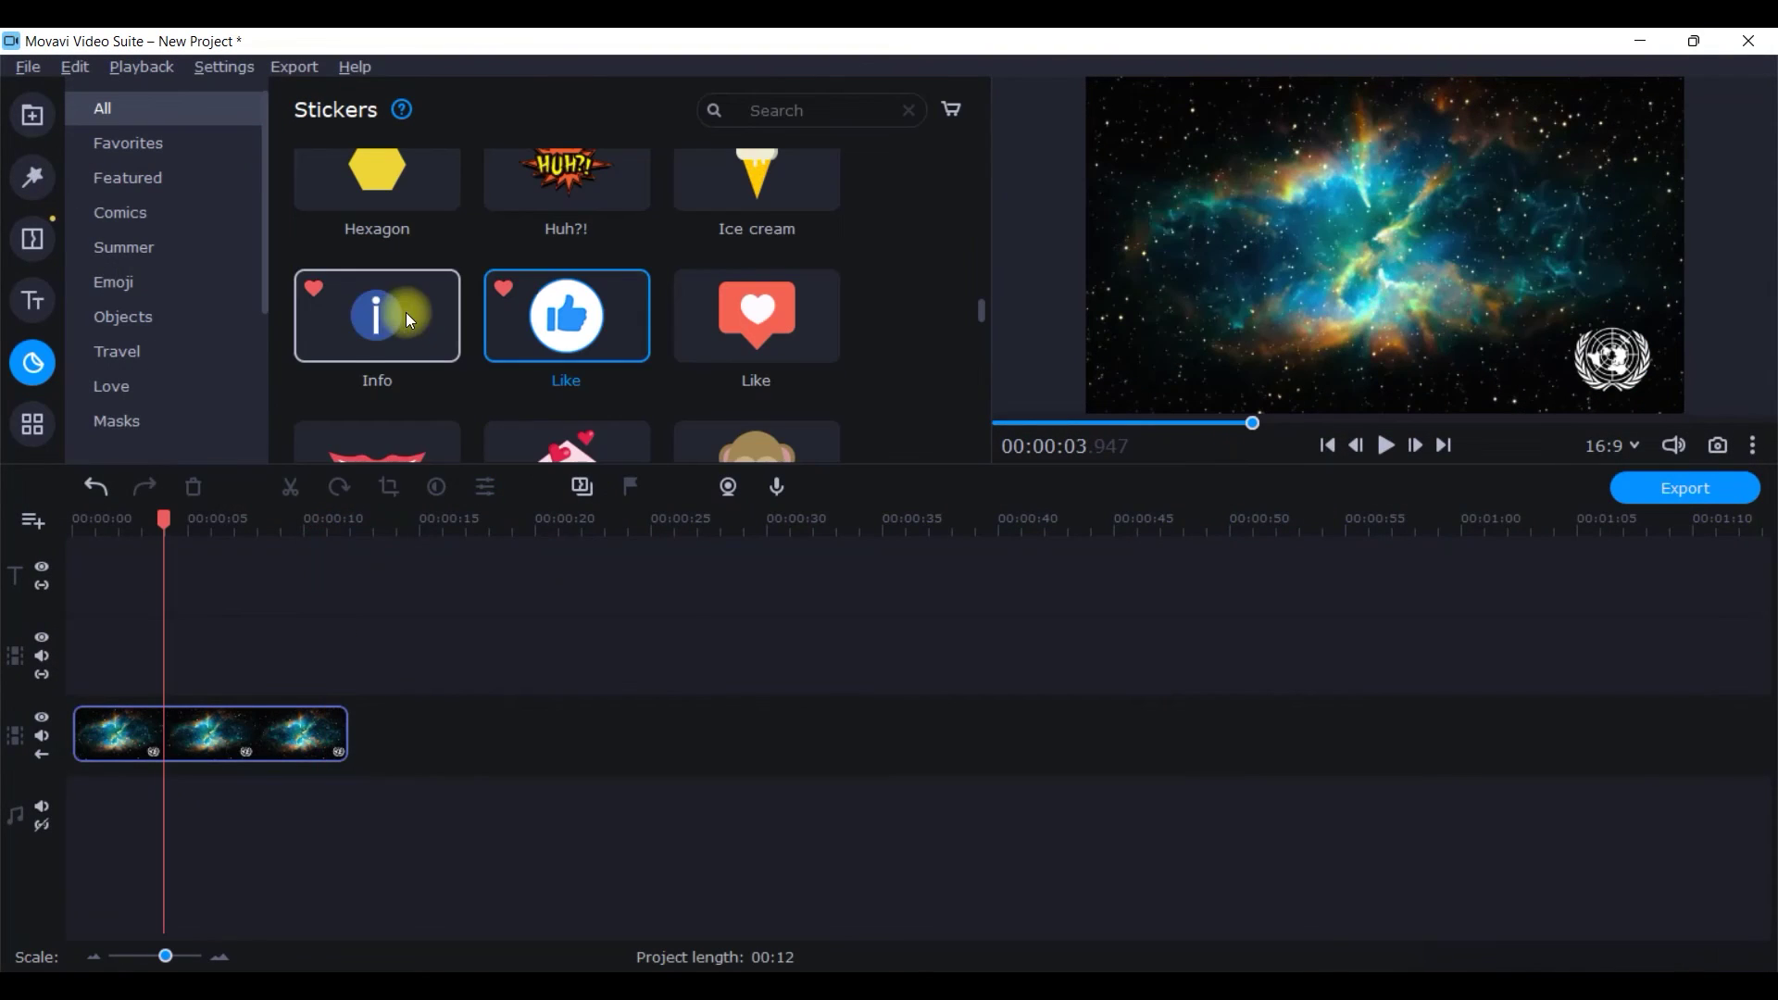
{"action": "mouse_move", "coordinate": [407, 313]}
{"action": "left_mouse_down"}
{"action": "mouse_move", "coordinate": [224, 530]}
{"action": "mouse_move", "coordinate": [70, 547]}
{"action": "mouse_move", "coordinate": [348, 587]}
{"action": "left_mouse_up"}
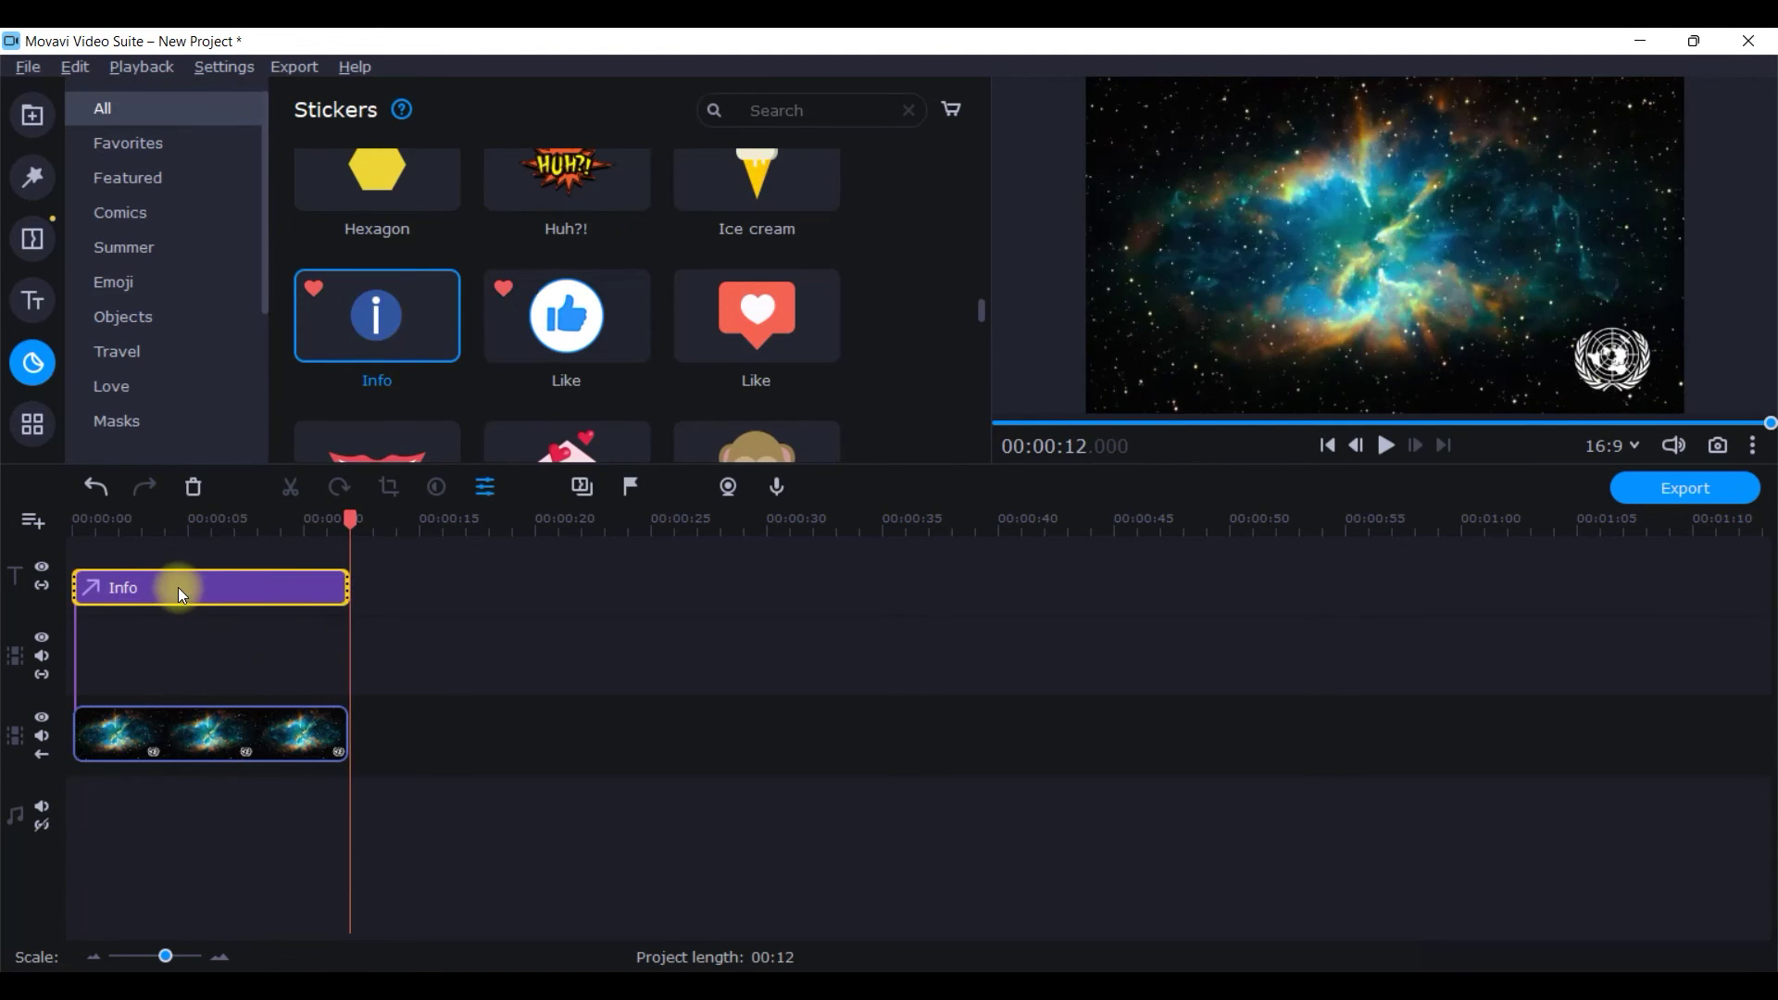
Step: Stretch the Info sticker to 12 seconds, move it over the lower-right logo, and play the result
{"action": "left_click", "coordinate": [178, 587]}
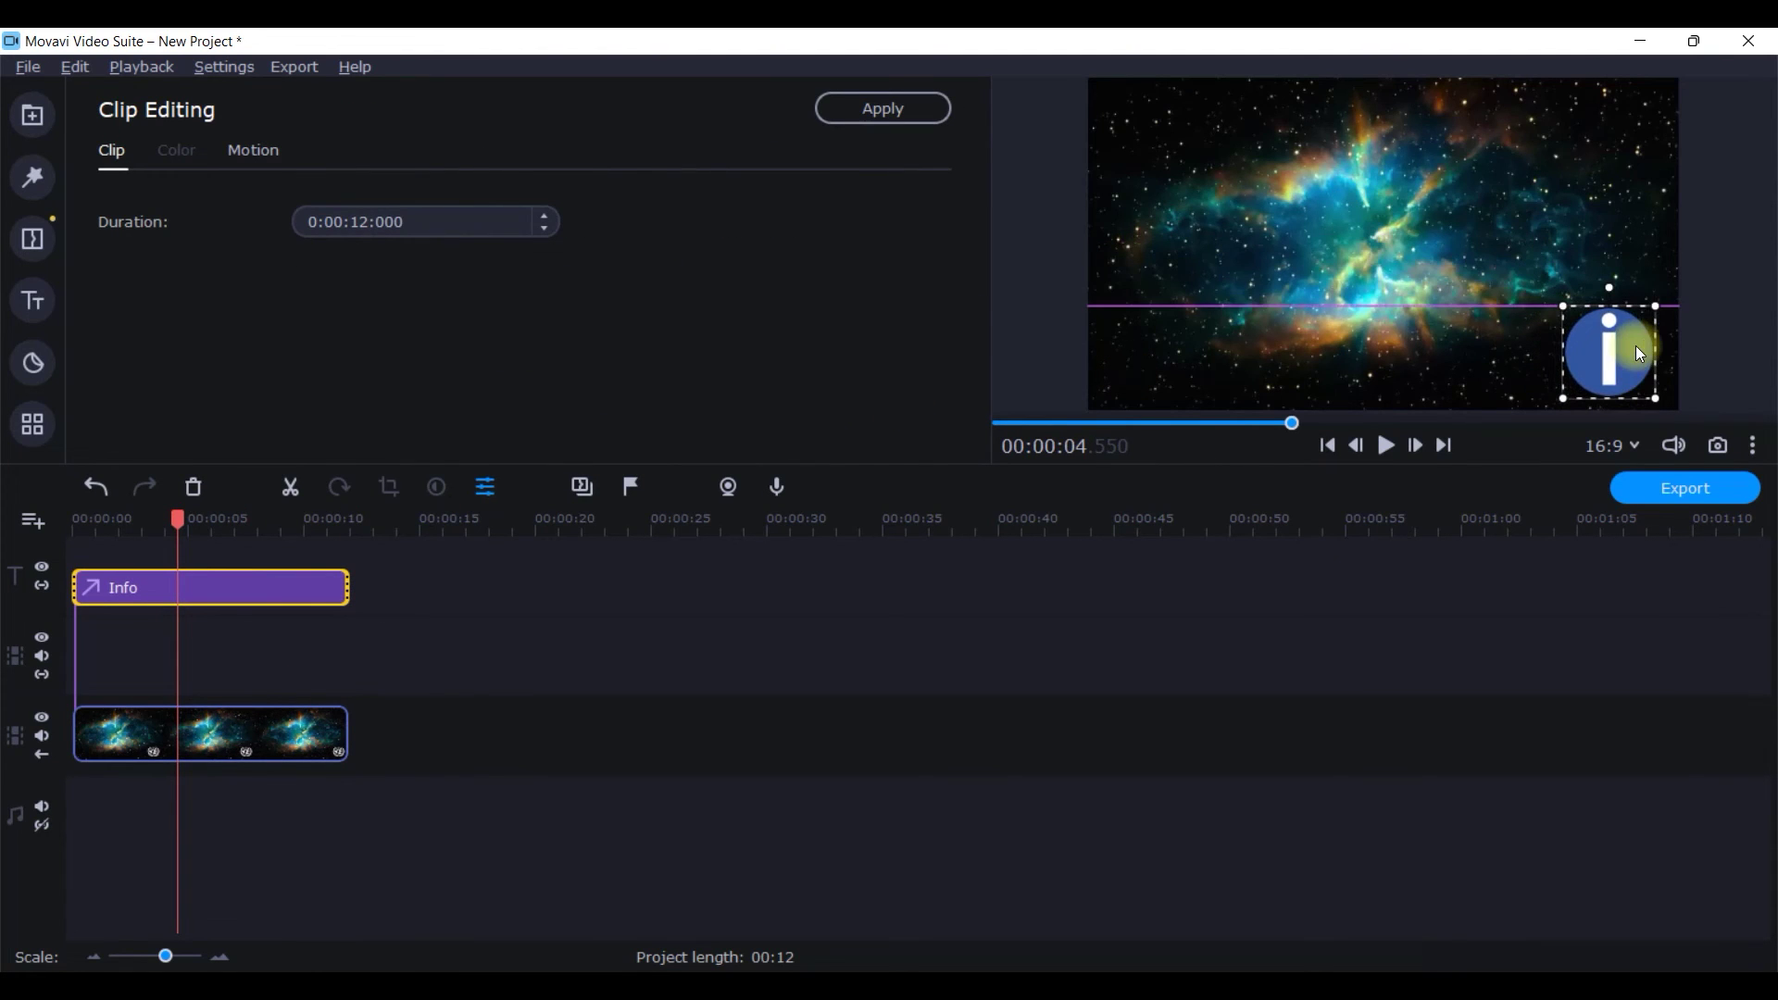
{"action": "mouse_move", "coordinate": [1411, 242]}
{"action": "left_mouse_down"}
{"action": "mouse_move", "coordinate": [1638, 350]}
{"action": "mouse_move", "coordinate": [1646, 314]}
{"action": "left_mouse_up"}
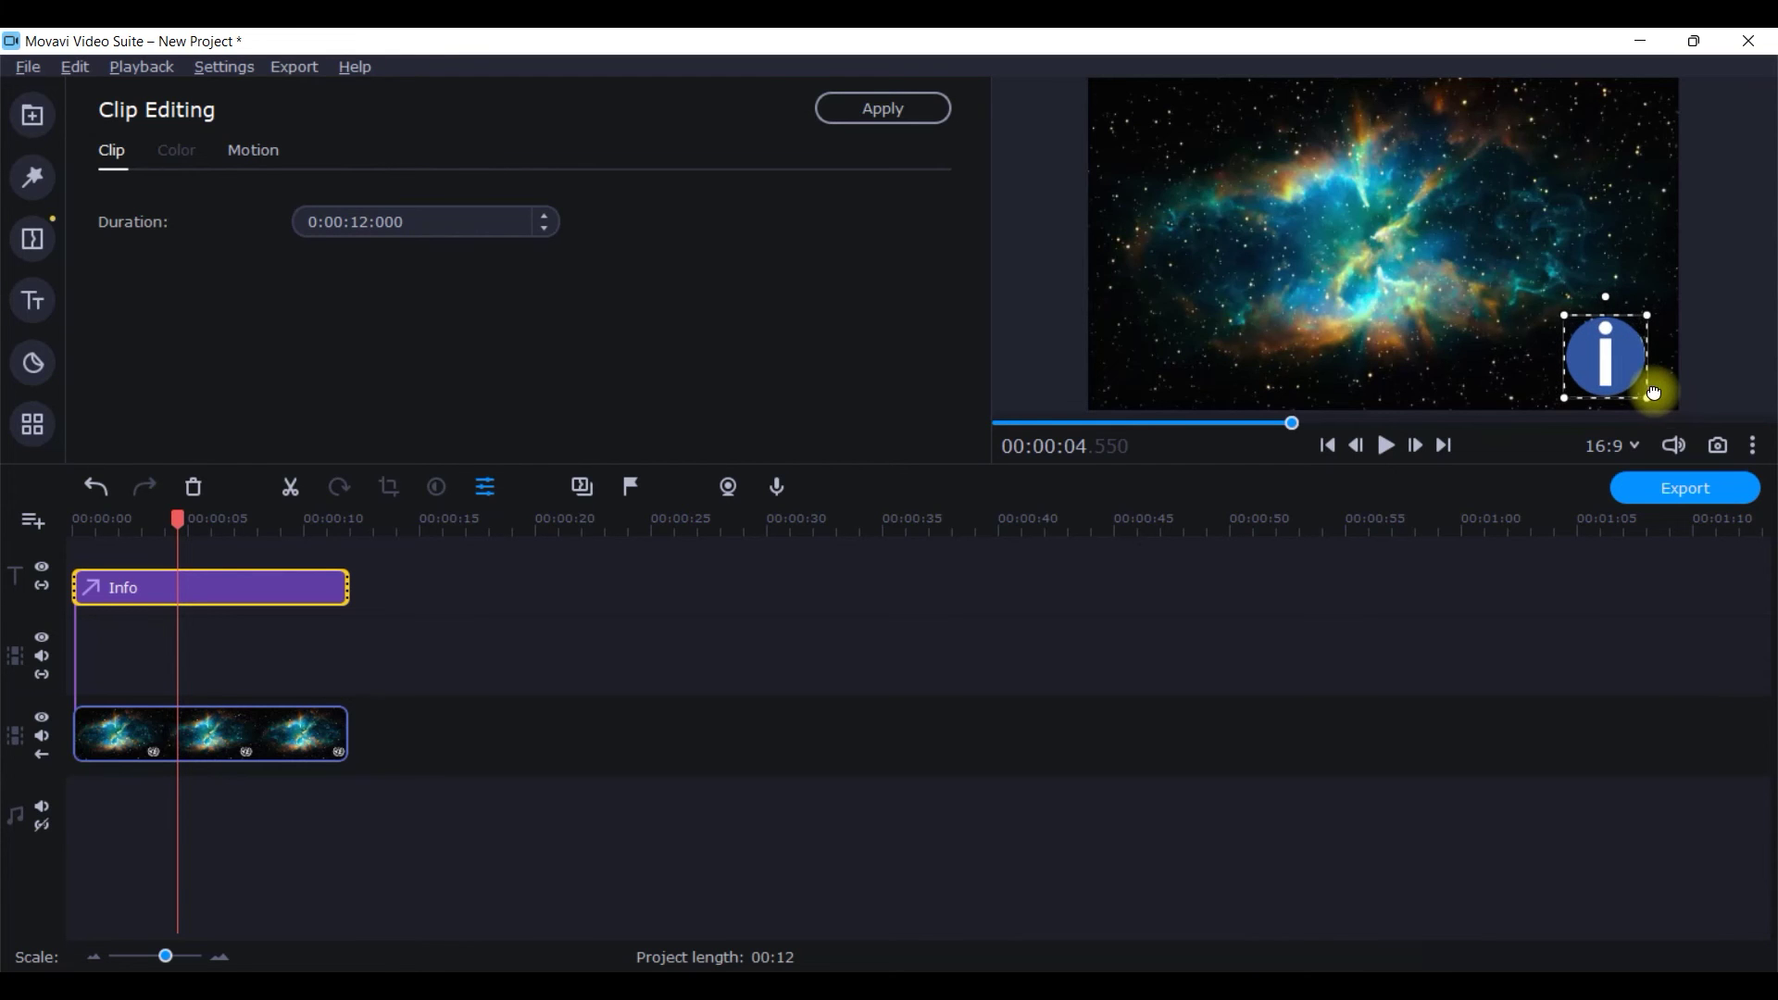
{"action": "left_click", "coordinate": [1384, 446]}
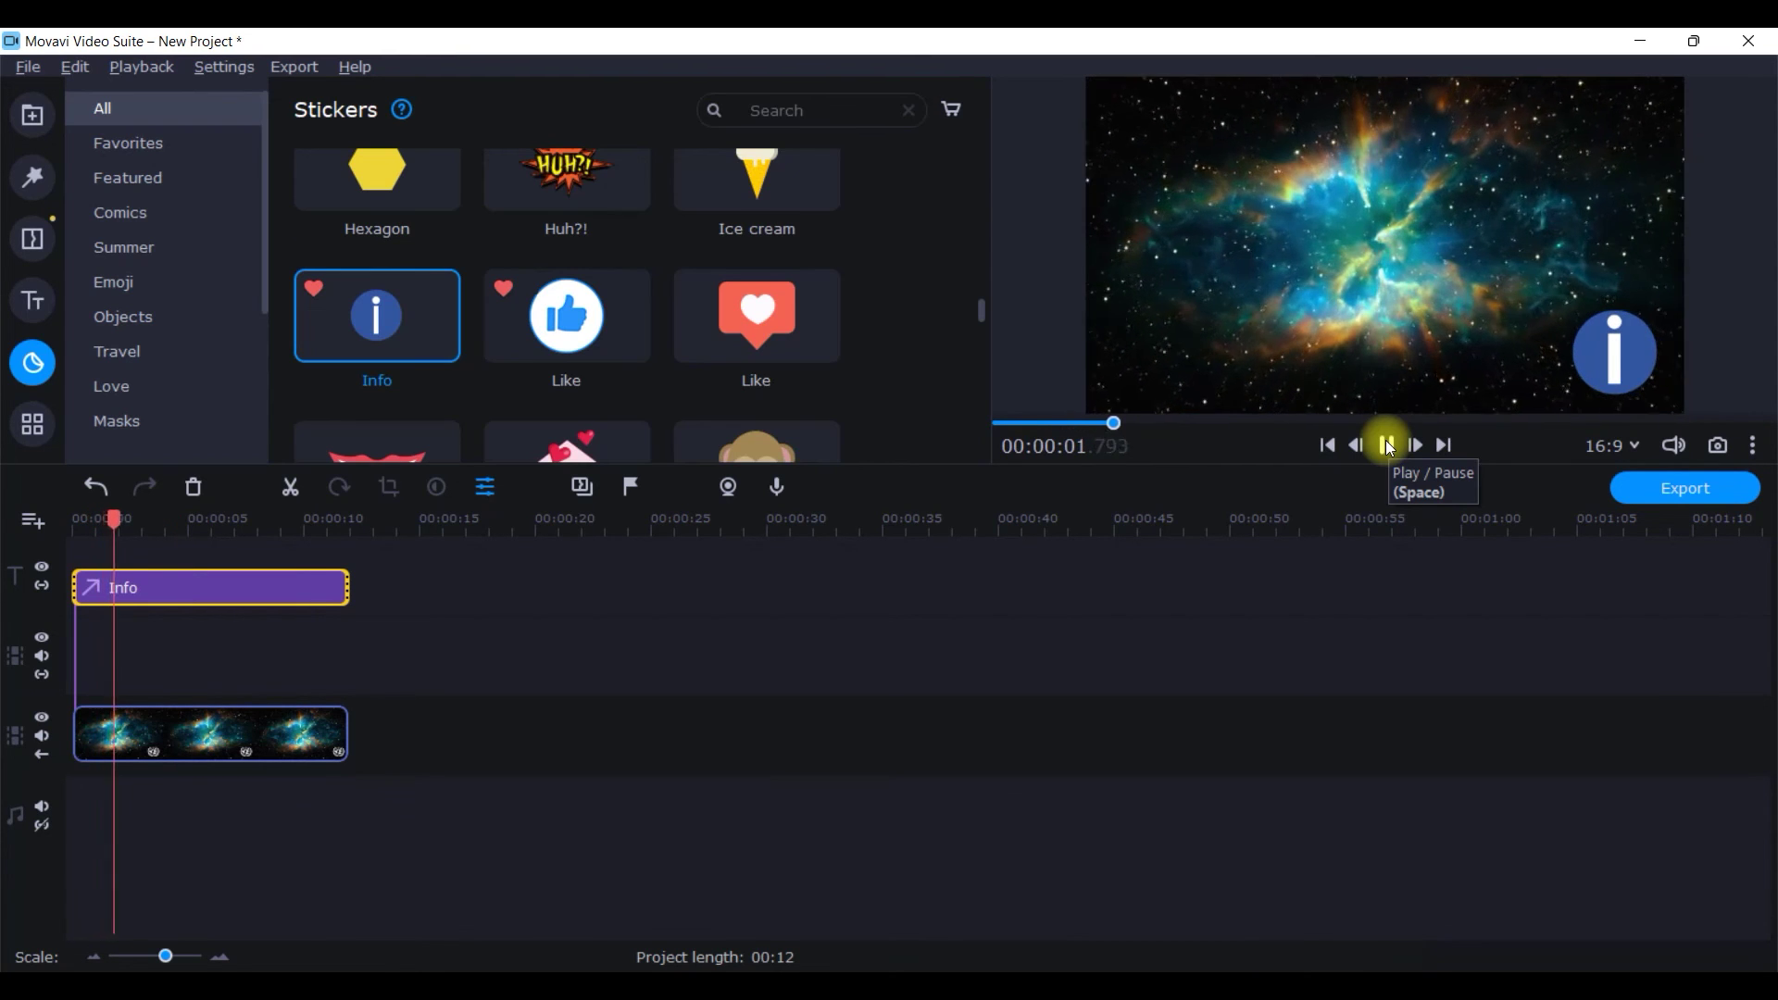